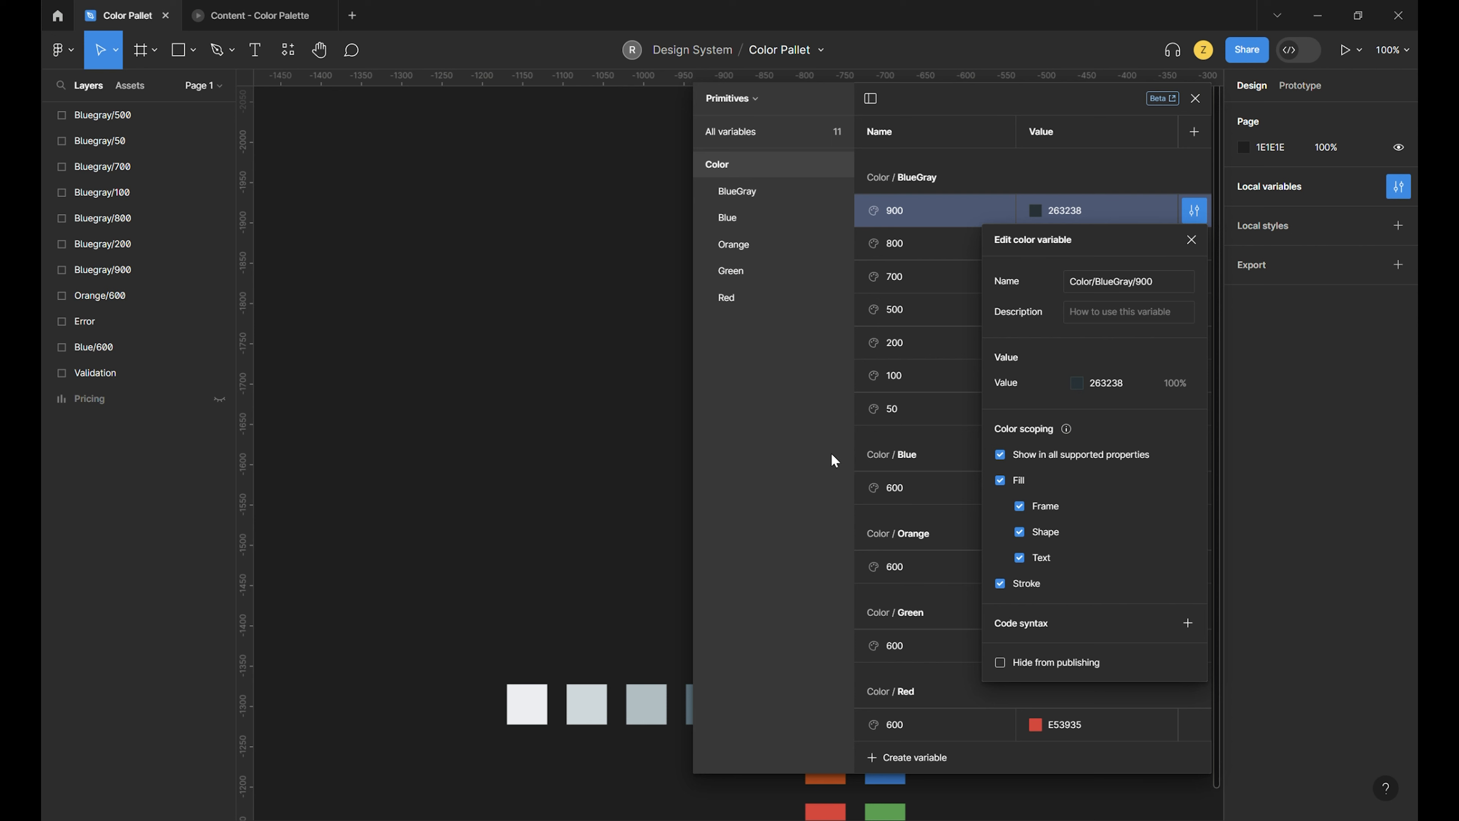
- Close the variable's edit details and rename the Primitives collection to "_Primitives"
{"action": "left_click", "coordinate": [1192, 241]}
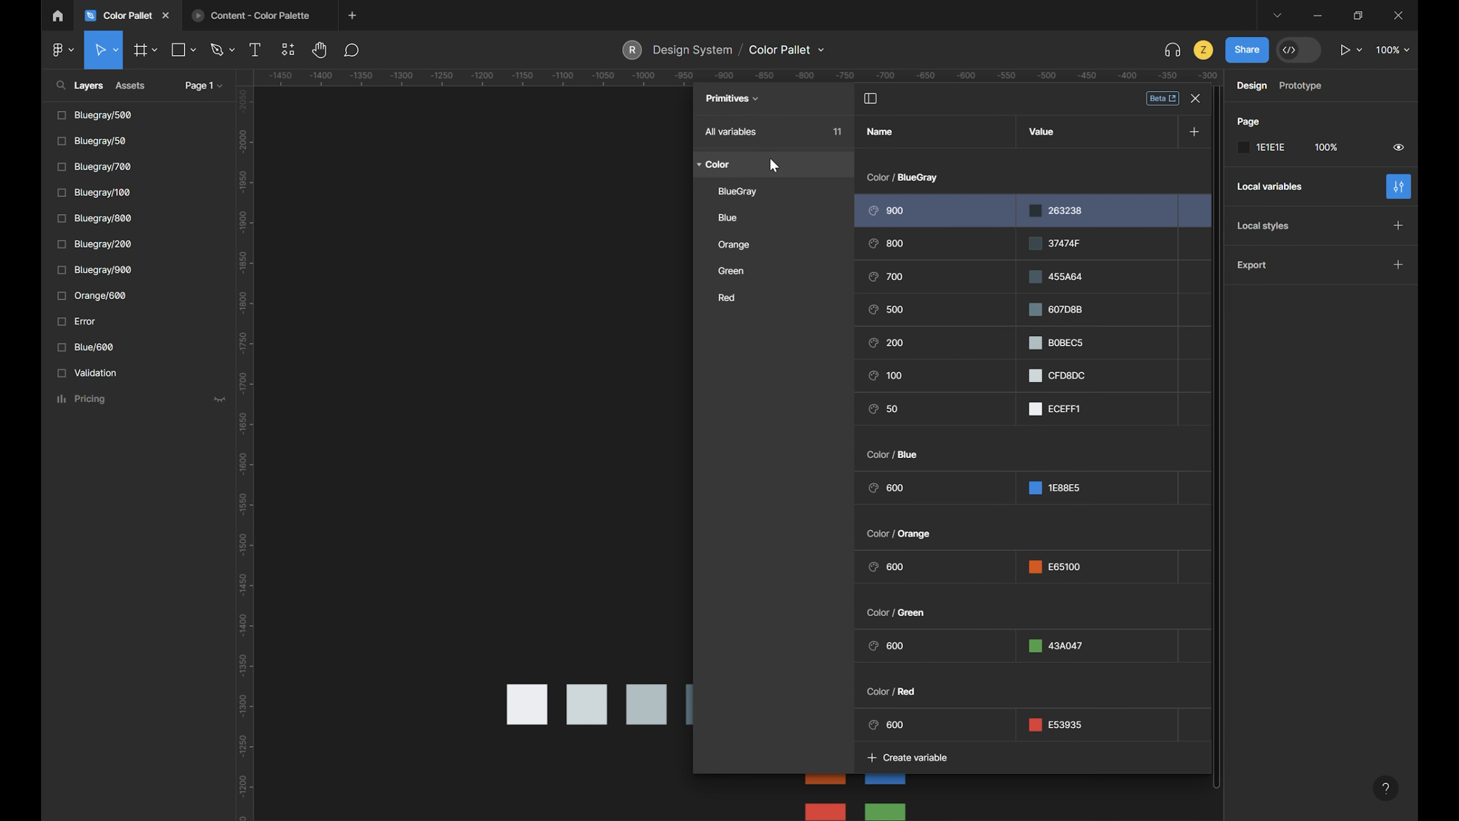
{"action": "left_click", "coordinate": [753, 101]}
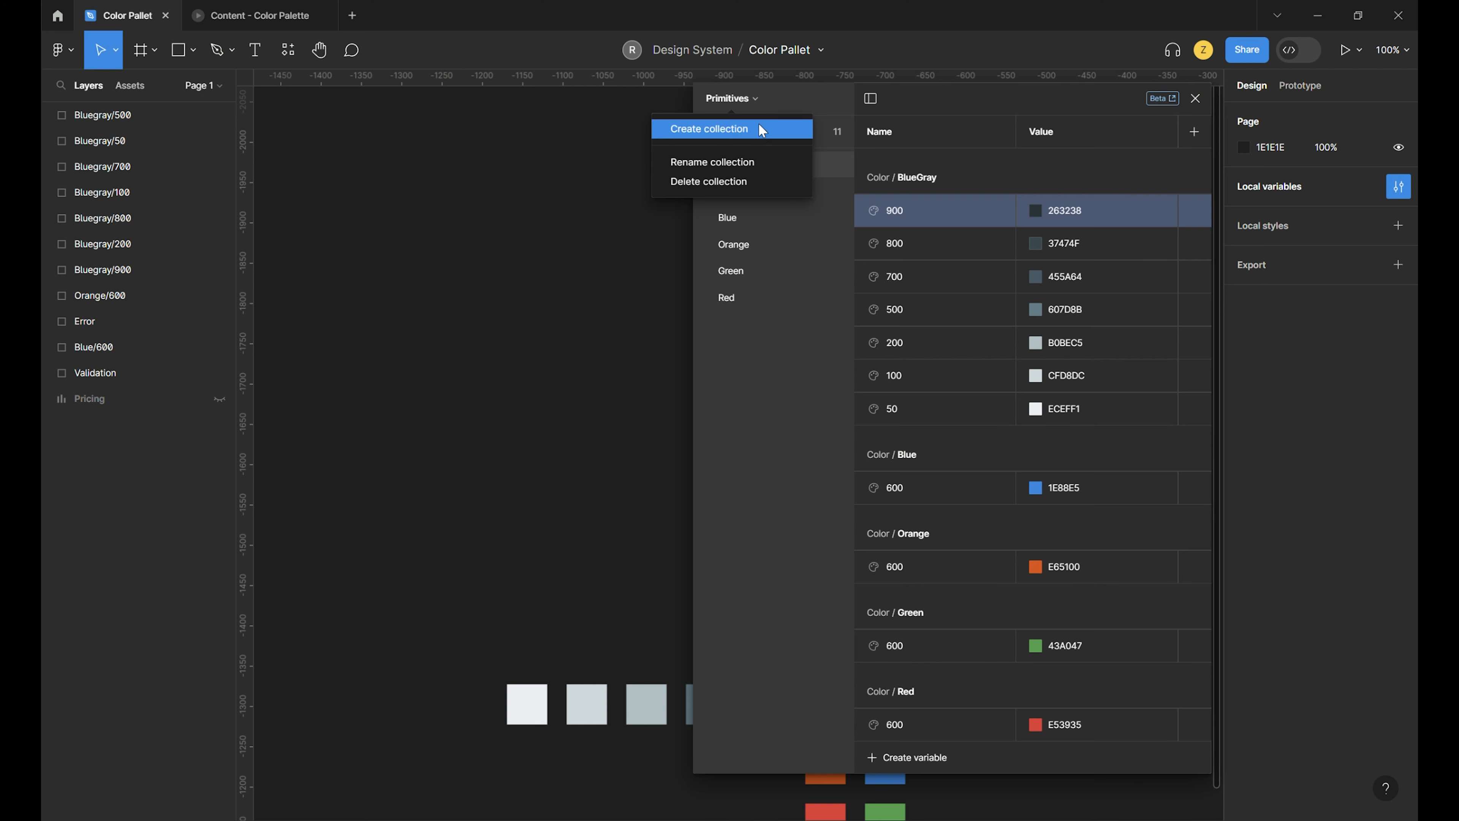
{"action": "left_click", "coordinate": [760, 163]}
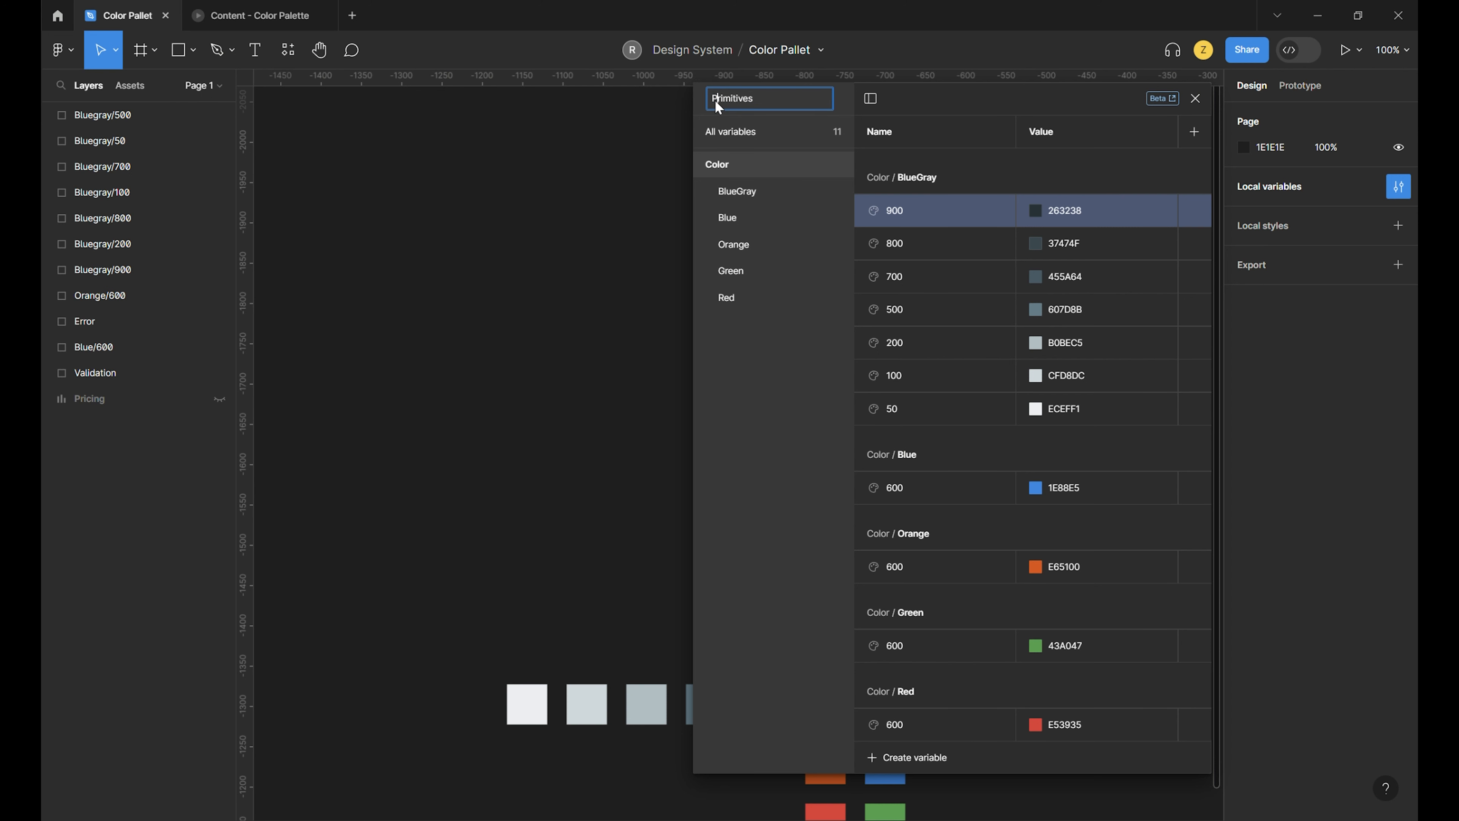
{"action": "type", "text": "_"}
{"action": "key", "text": "Return"}
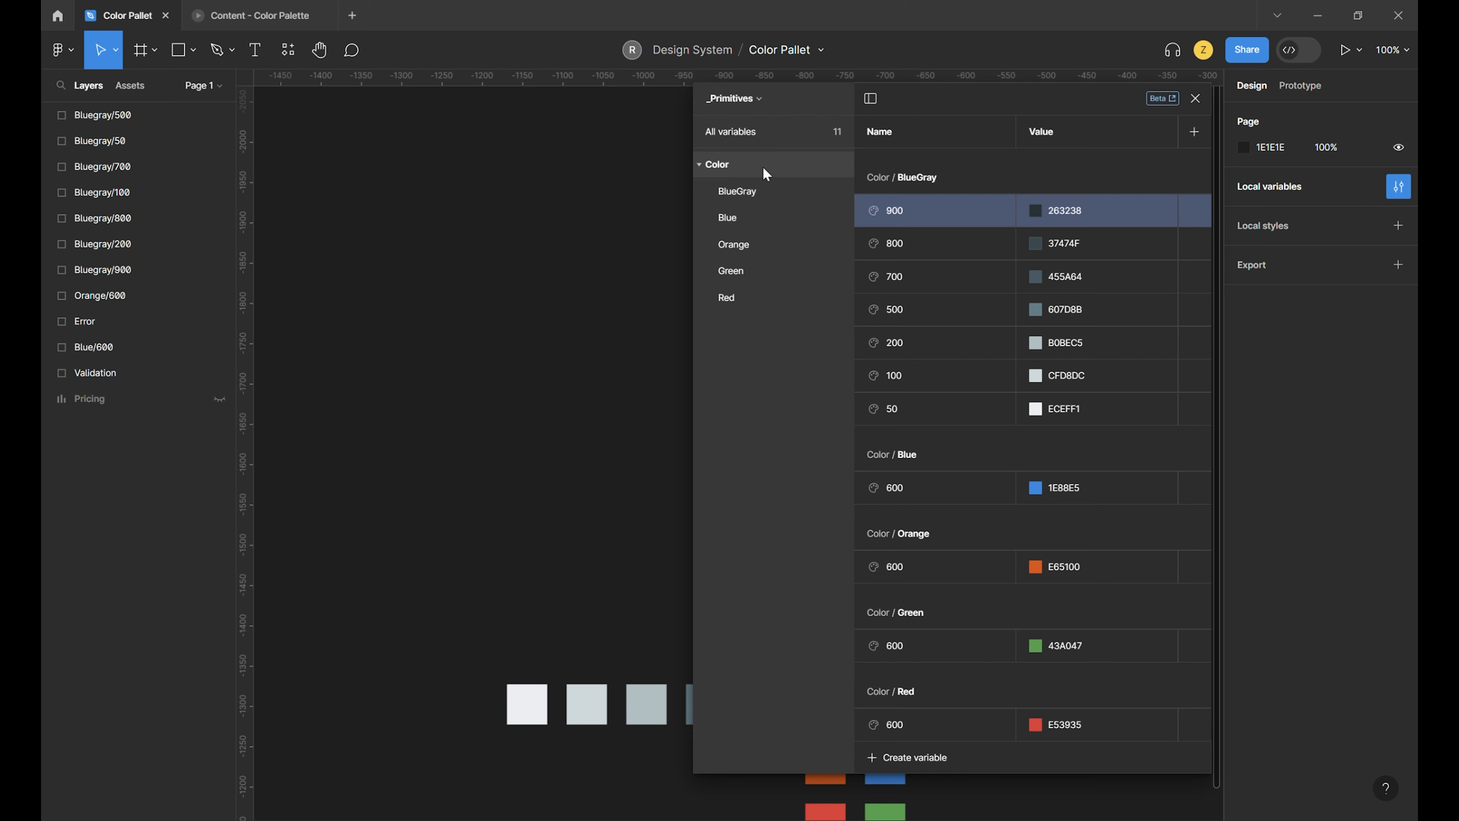
- Create a new variable collection named "Color Pallet"
{"action": "left_click", "coordinate": [755, 99]}
{"action": "left_click", "coordinate": [548, 105]}
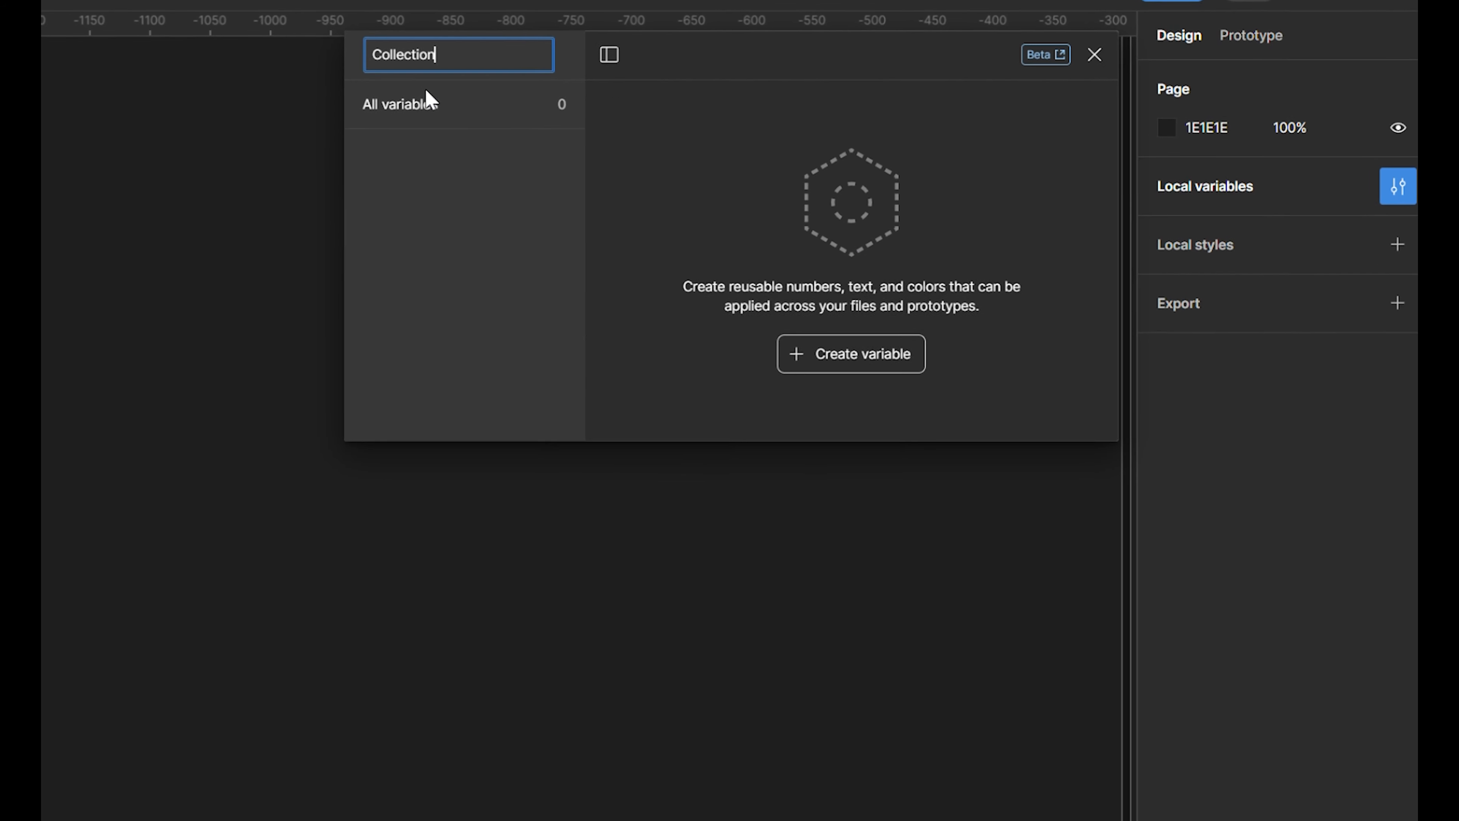
{"action": "key", "text": "ctrl+a"}
{"action": "type", "text": "Coll"}
{"action": "key", "text": "BackSpace"}
{"action": "type", "text": "or Pallet"}
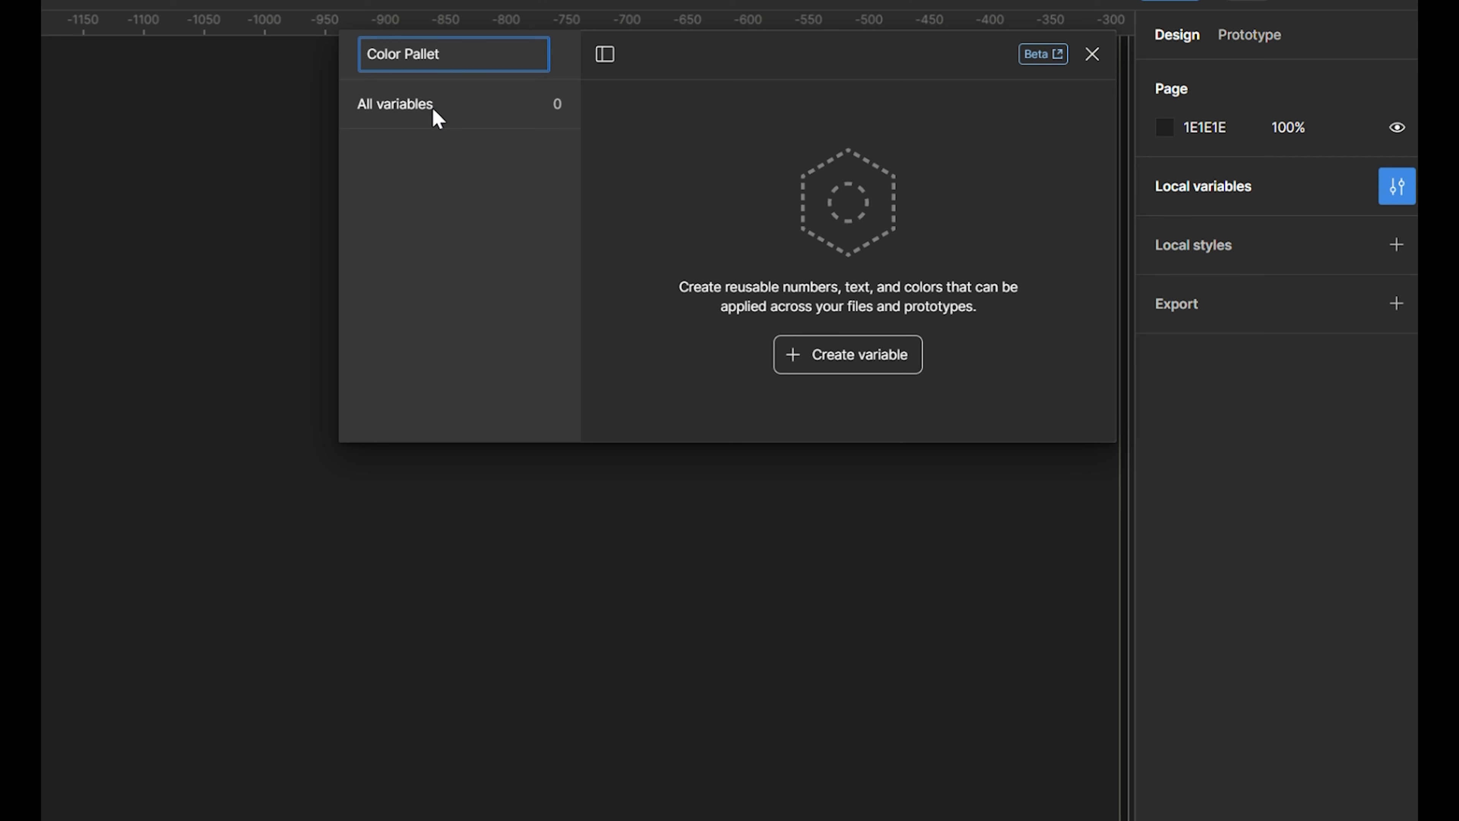
{"action": "key", "text": "Return"}
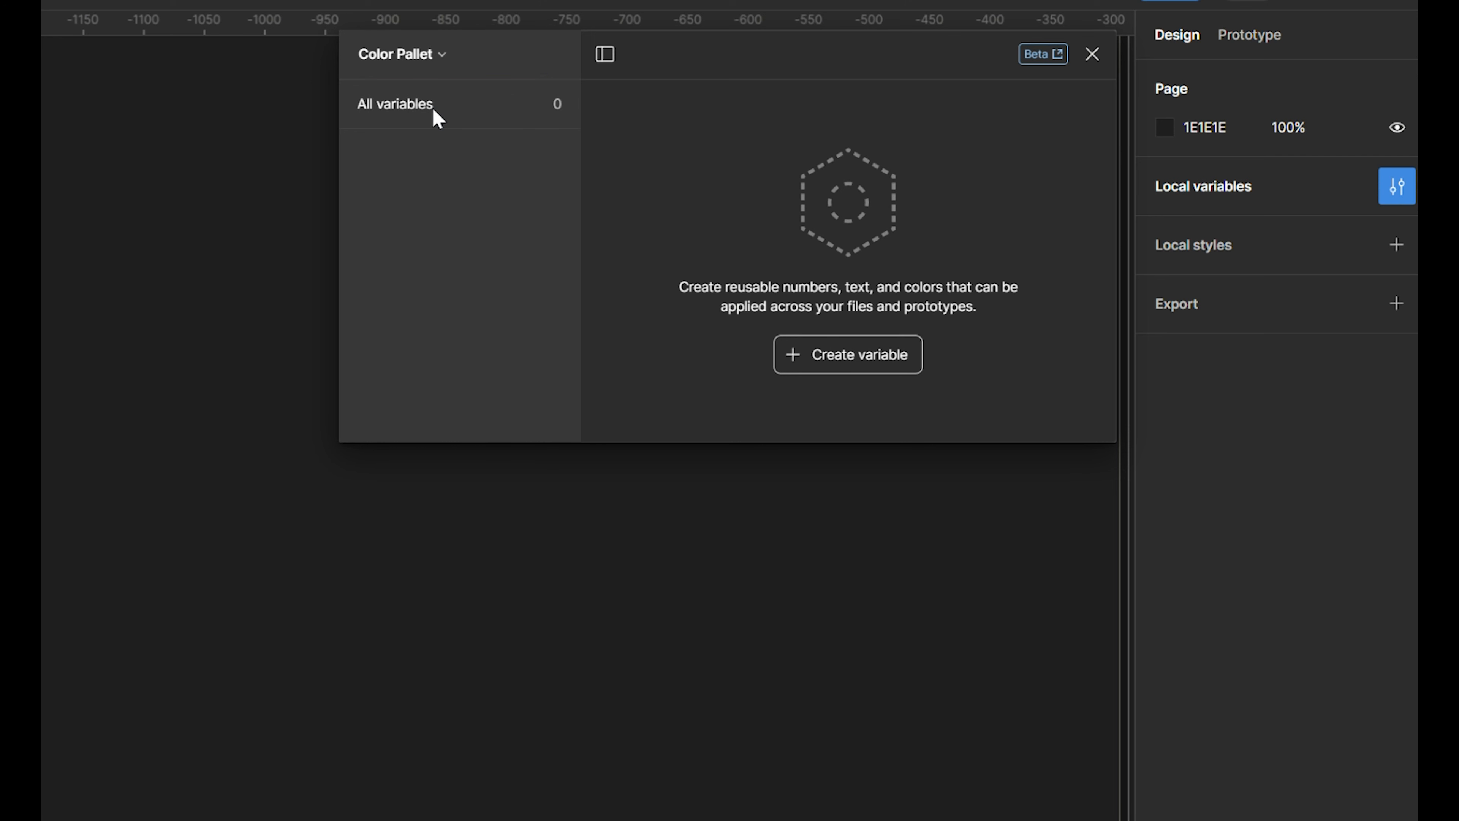
- Create a color variable in the Color Pallet collection and rename its value column to "Light"
{"action": "left_click", "coordinate": [827, 354]}
{"action": "left_click", "coordinate": [837, 405]}
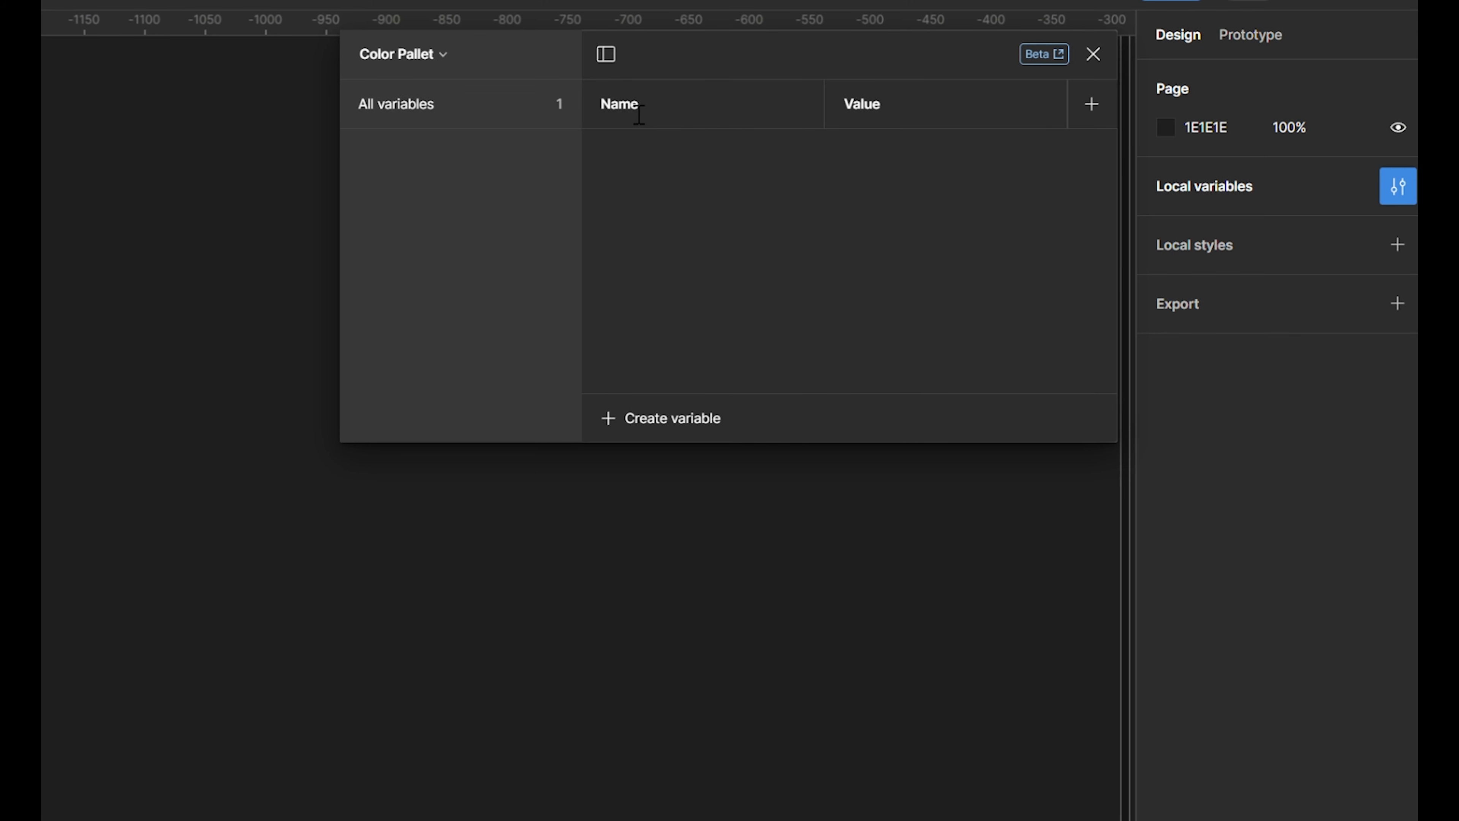
{"action": "double_click", "coordinate": [864, 106]}
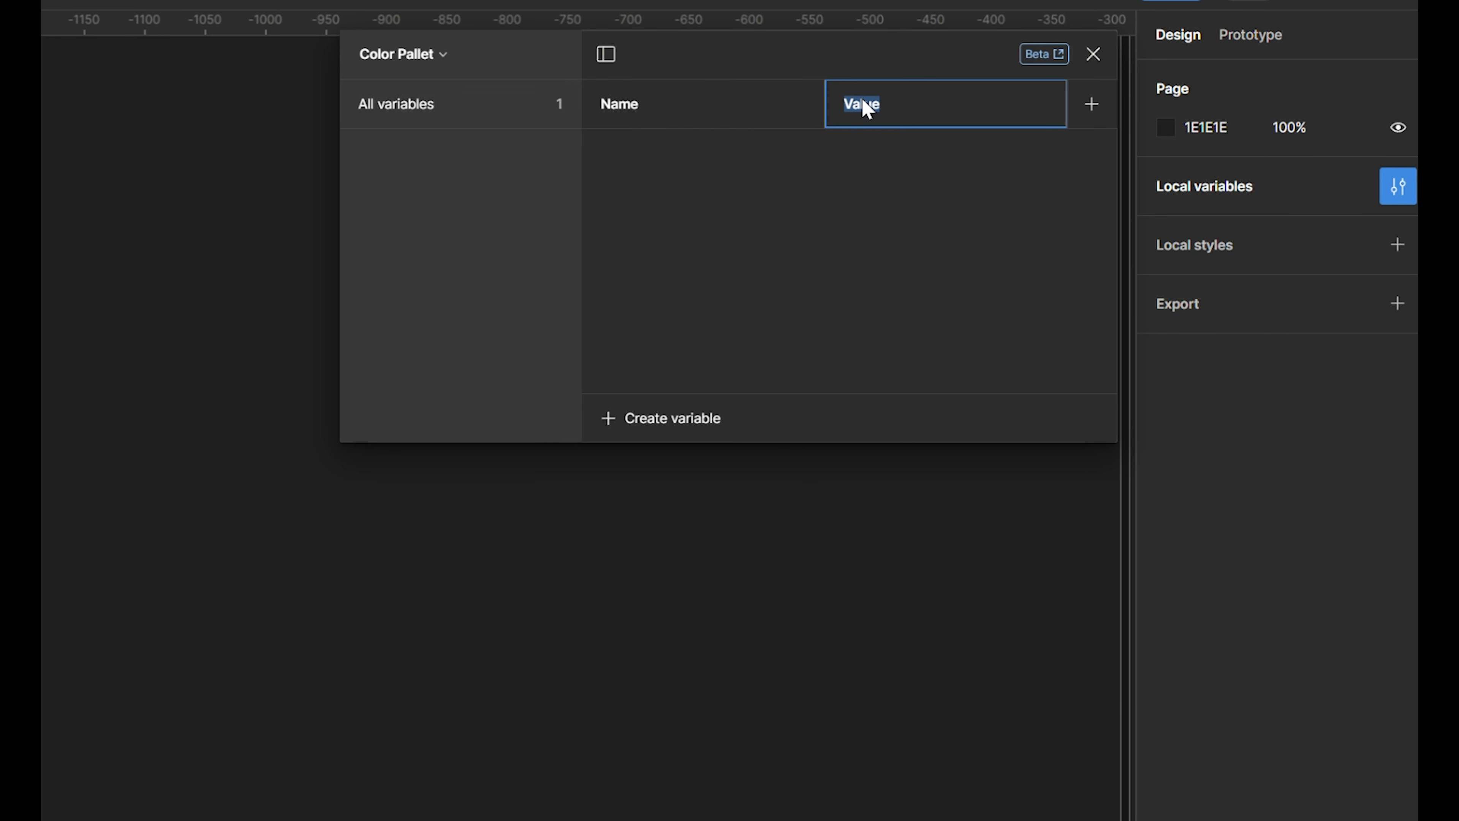
{"action": "type", "text": "Light"}
{"action": "key", "text": "Return"}
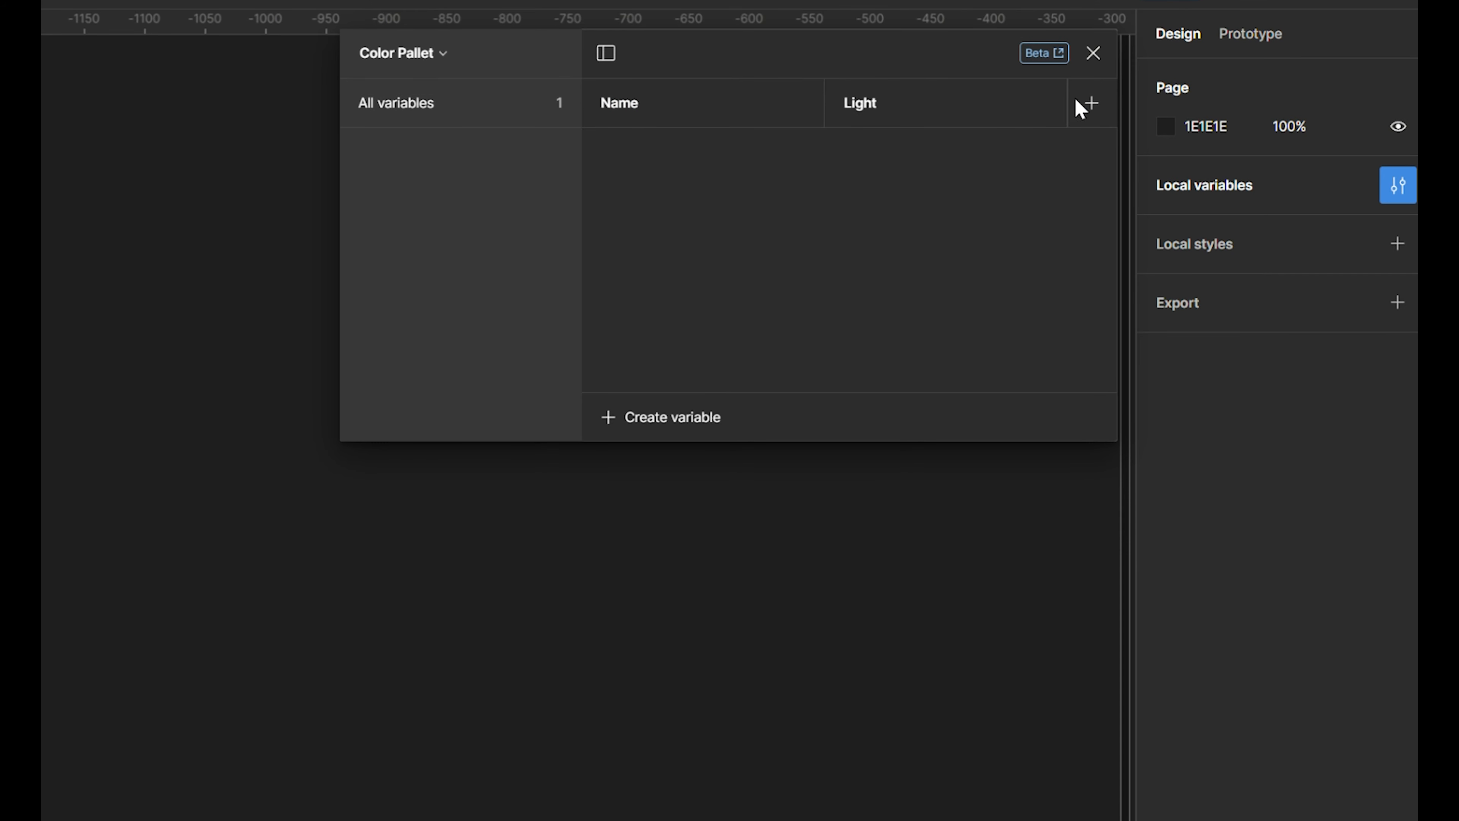
- Add a second mode named "Dark" to the Color Pallet collection
{"action": "left_click", "coordinate": [1090, 104]}
{"action": "double_click", "coordinate": [868, 112]}
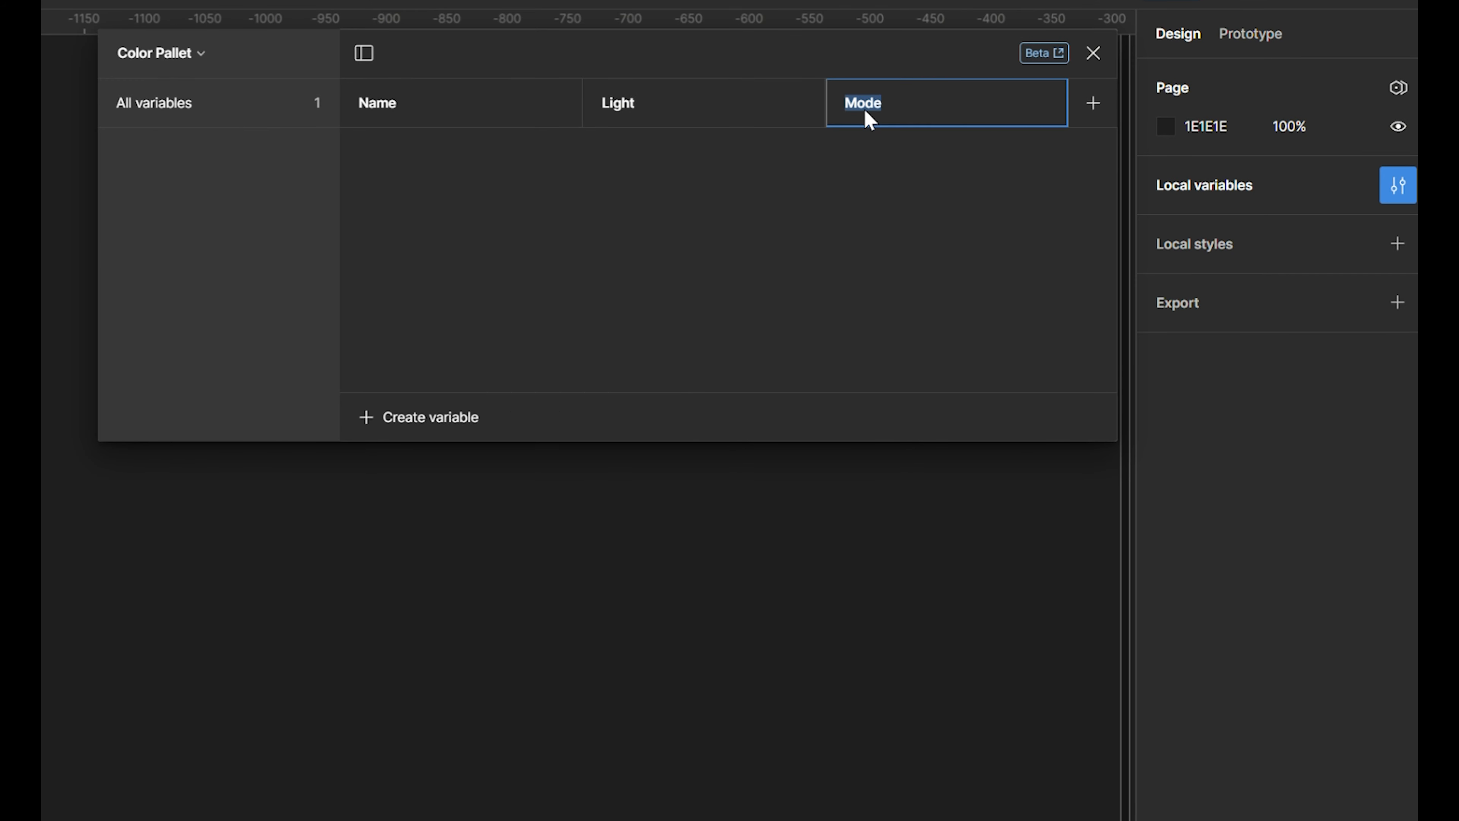
{"action": "type", "text": "Dark"}
{"action": "key", "text": "Return"}
- Show all variables of the collection and rename the color variable to "Brand/Primary"
{"action": "left_click", "coordinate": [221, 118]}
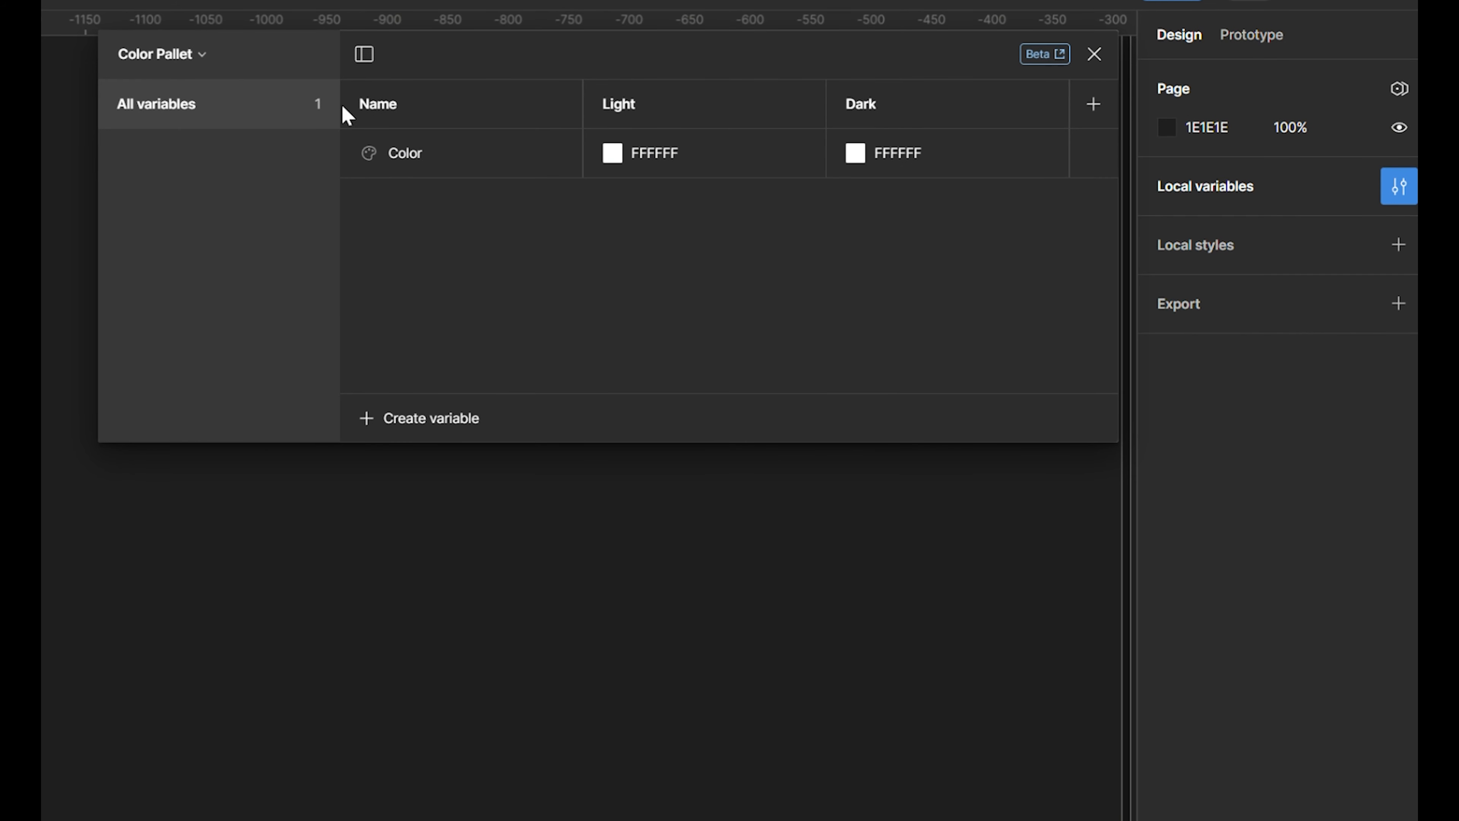
{"action": "double_click", "coordinate": [410, 152]}
{"action": "type", "text": "Bran"}
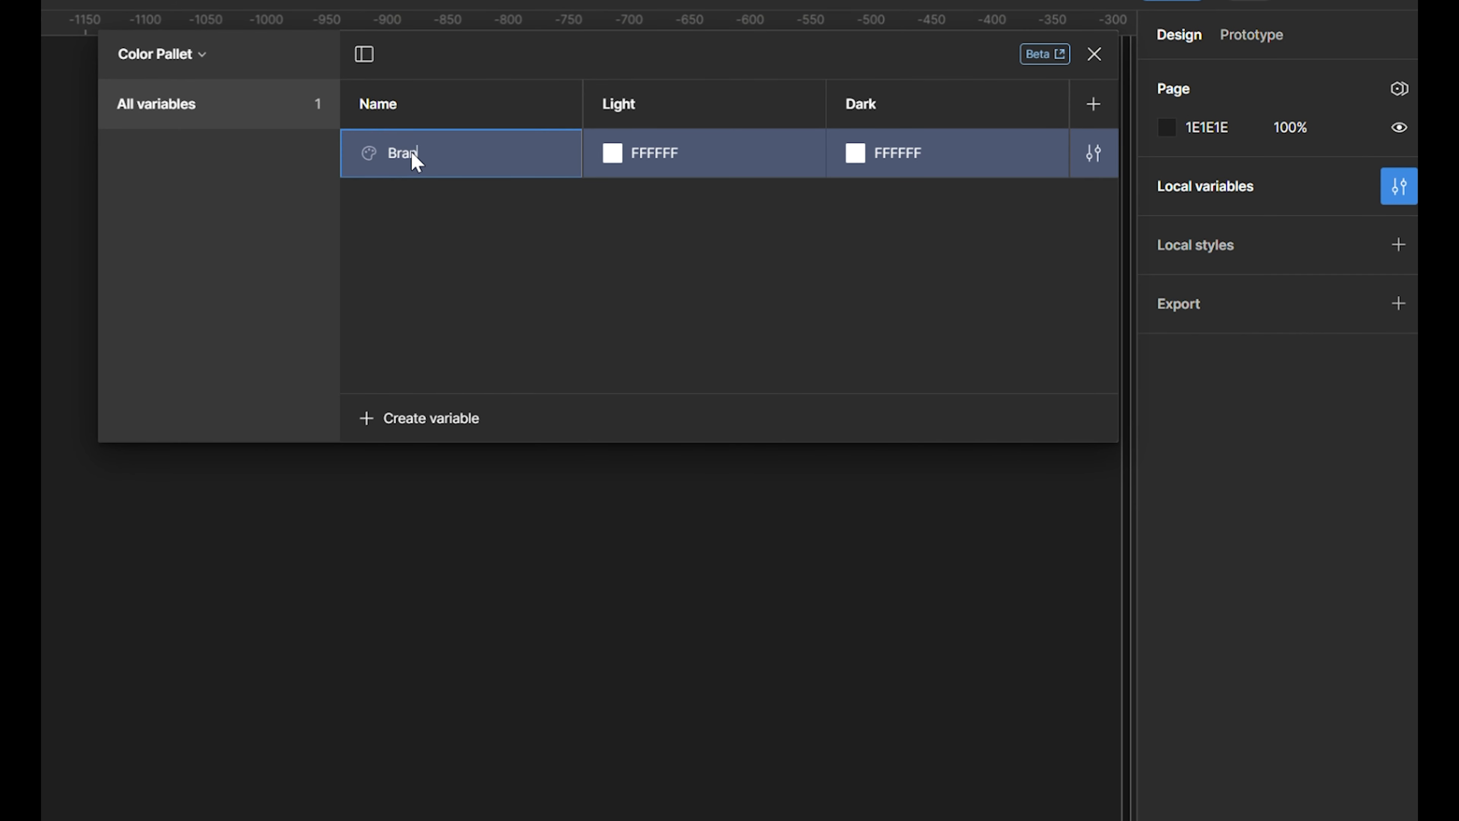
{"action": "type", "text": "d/Primary"}
{"action": "key", "text": "Return"}
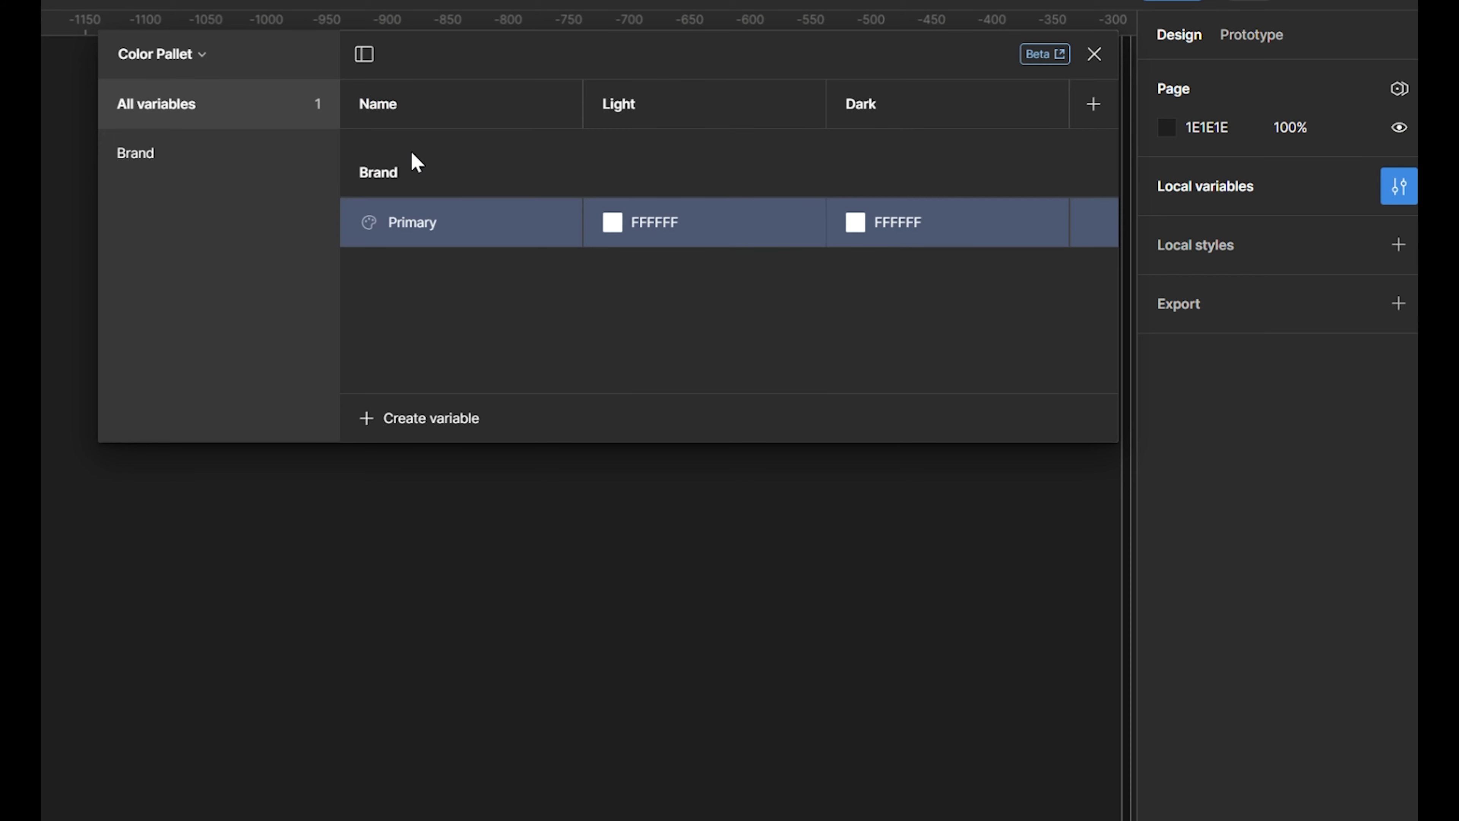
- Link the Light value of Brand/Primary to the library variable Color/Blue/600
{"action": "left_click", "coordinate": [614, 225]}
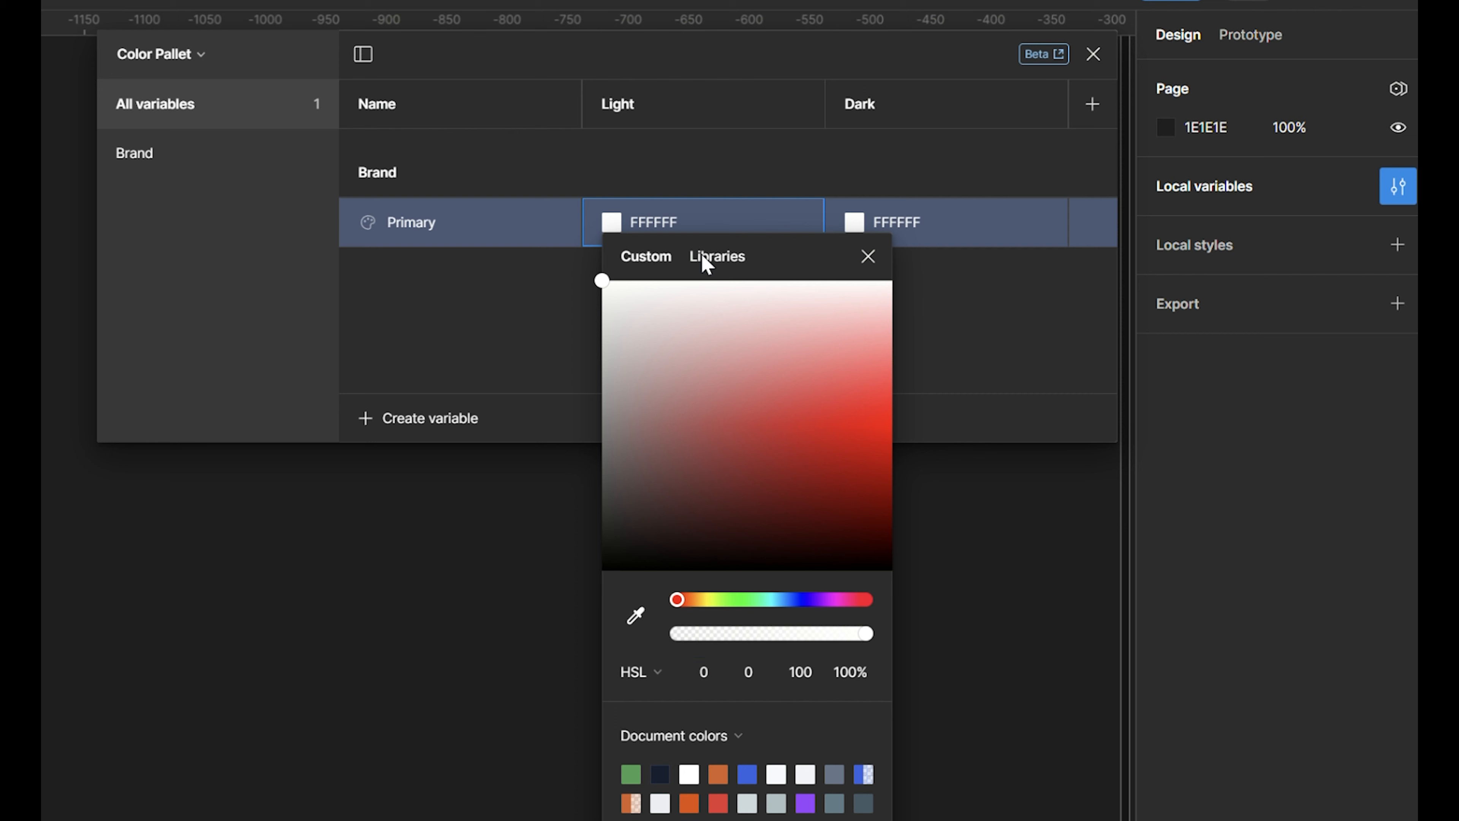
{"action": "left_click", "coordinate": [706, 263]}
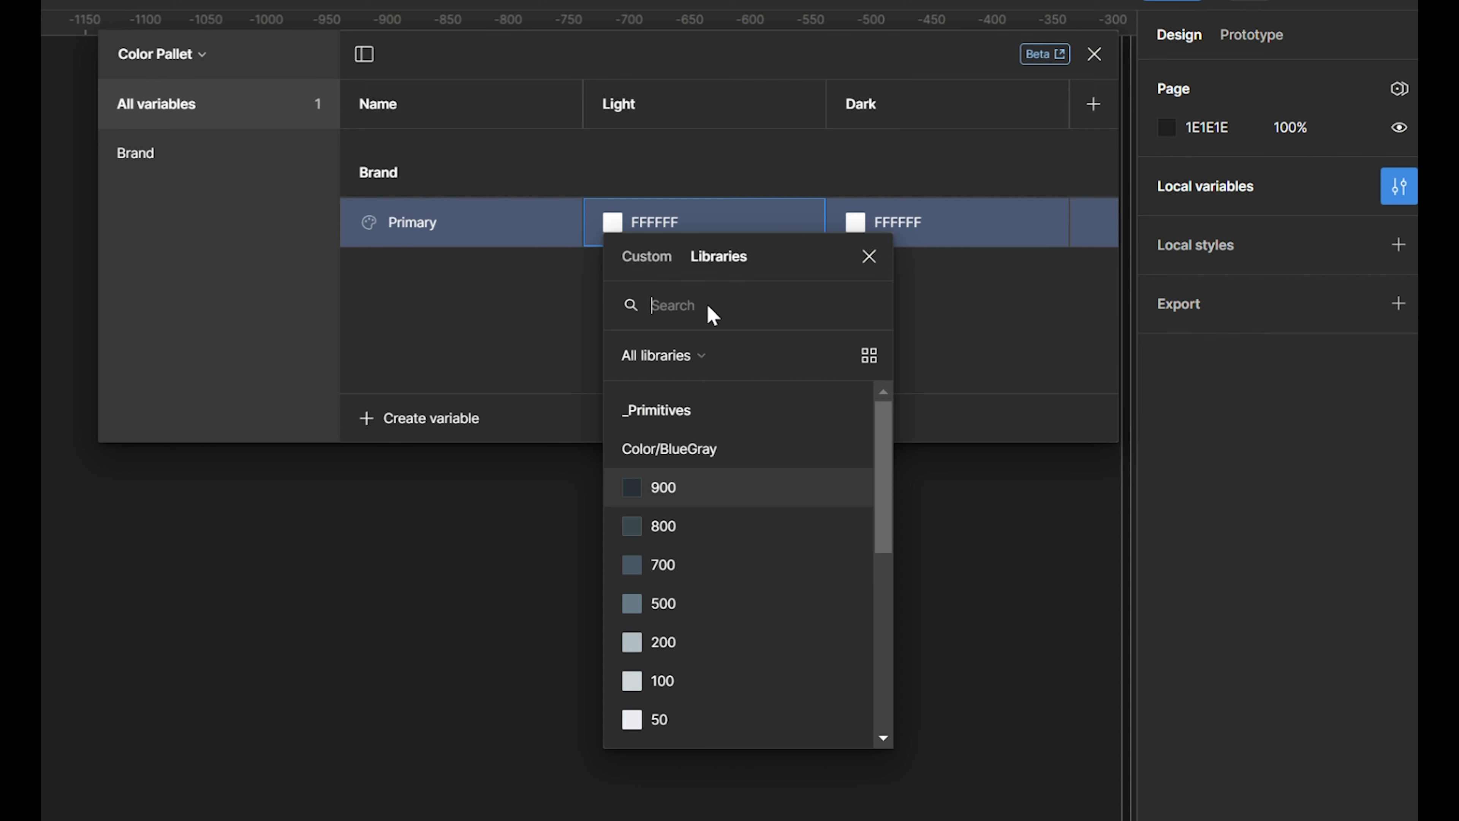
{"action": "type", "text": "blue"}
{"action": "scroll", "coordinate": [726, 568], "scroll_direction": "down", "scroll_amount": 1}
{"action": "left_click", "coordinate": [703, 722]}
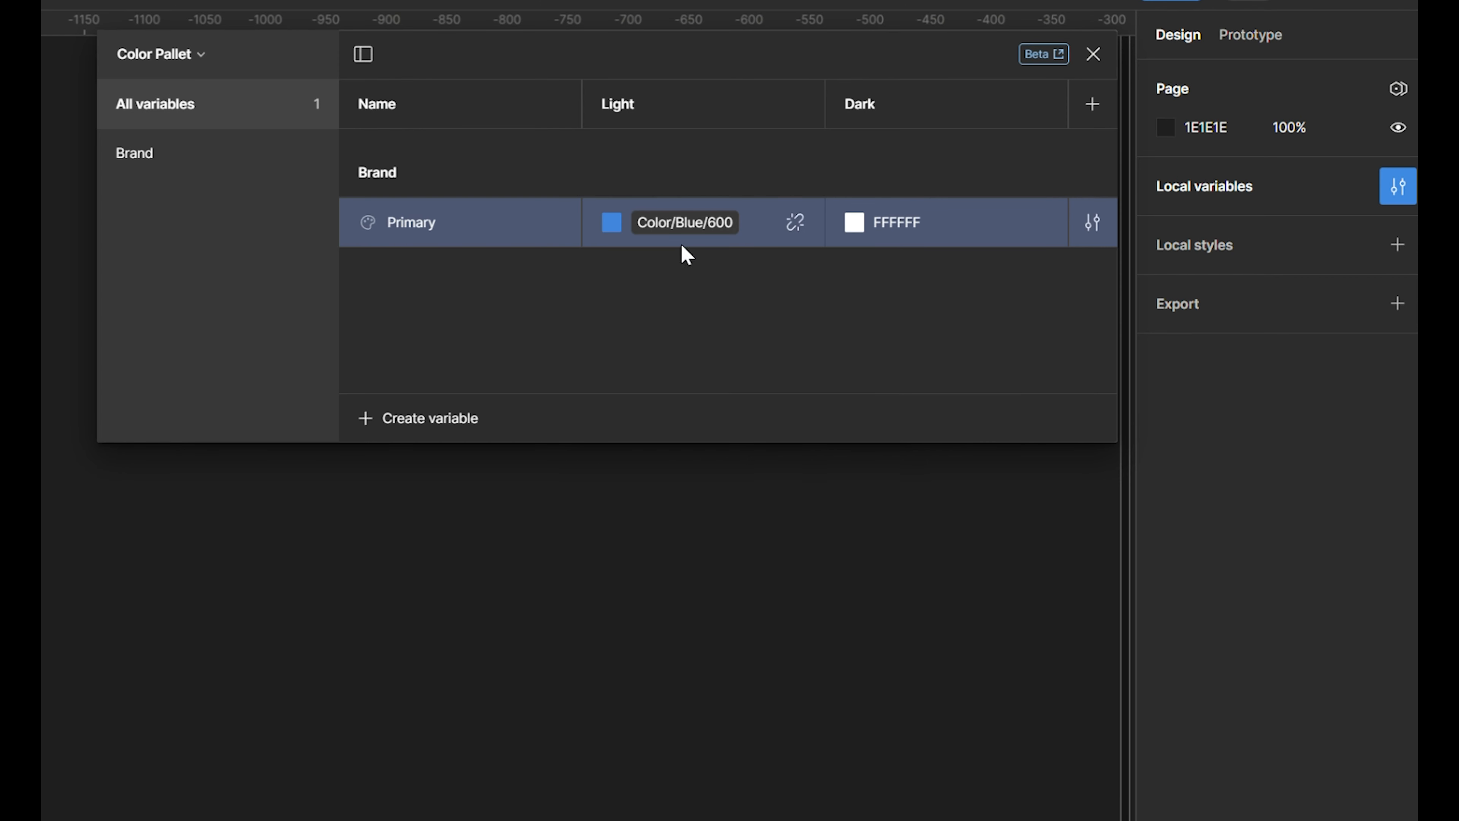
- Link the Dark value of Brand/Primary to the library variable Color/Blue/600
{"action": "left_click", "coordinate": [854, 222]}
{"action": "left_click", "coordinate": [940, 260]}
{"action": "type", "text": "b"}
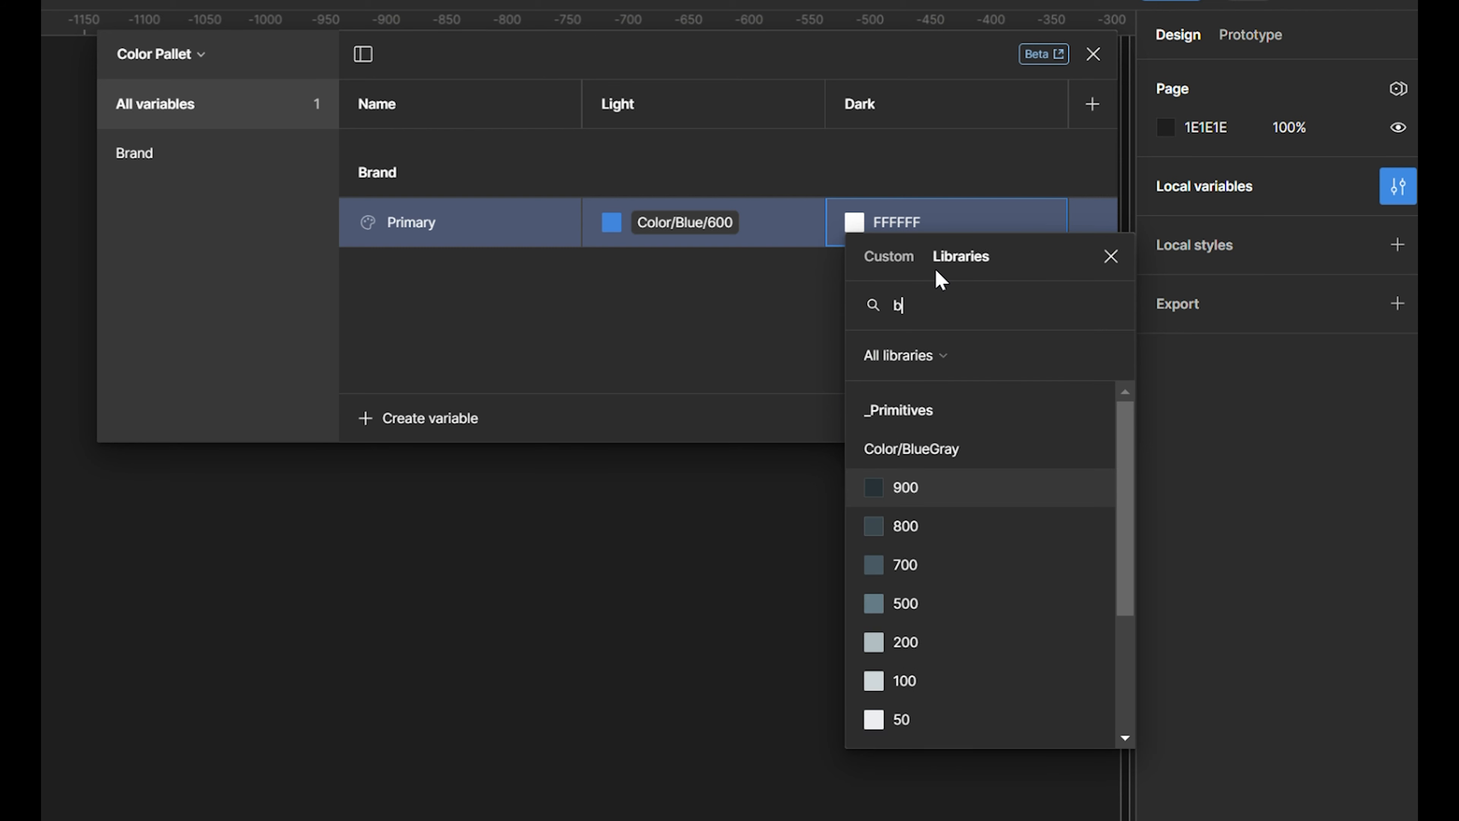
{"action": "type", "text": "lue/"}
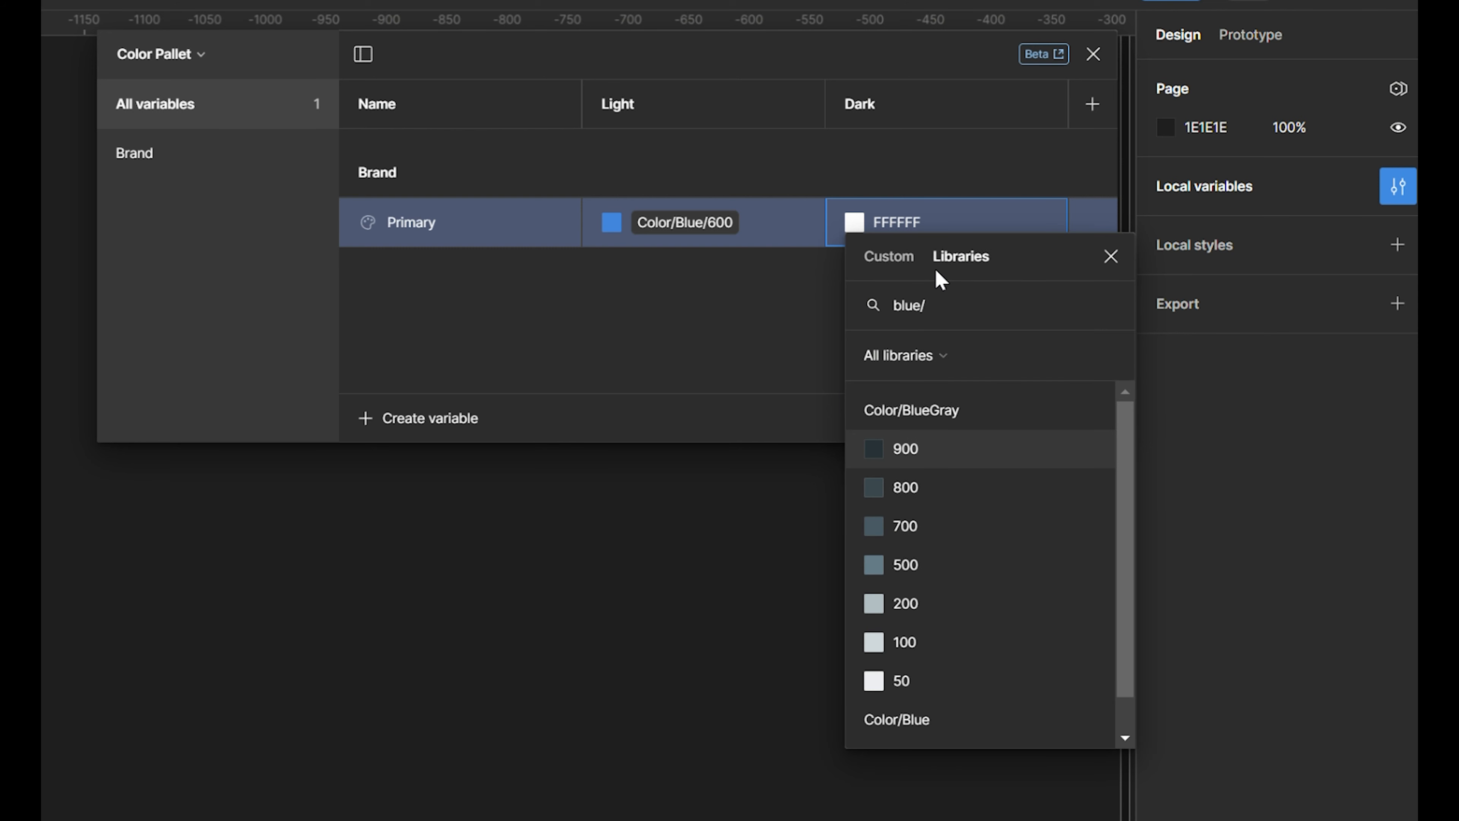
{"action": "type", "text": "6"}
{"action": "left_click", "coordinate": [971, 448]}
- Create a color variable named "Secondary" and move it into the Brand group below Primary
{"action": "left_click", "coordinate": [425, 418]}
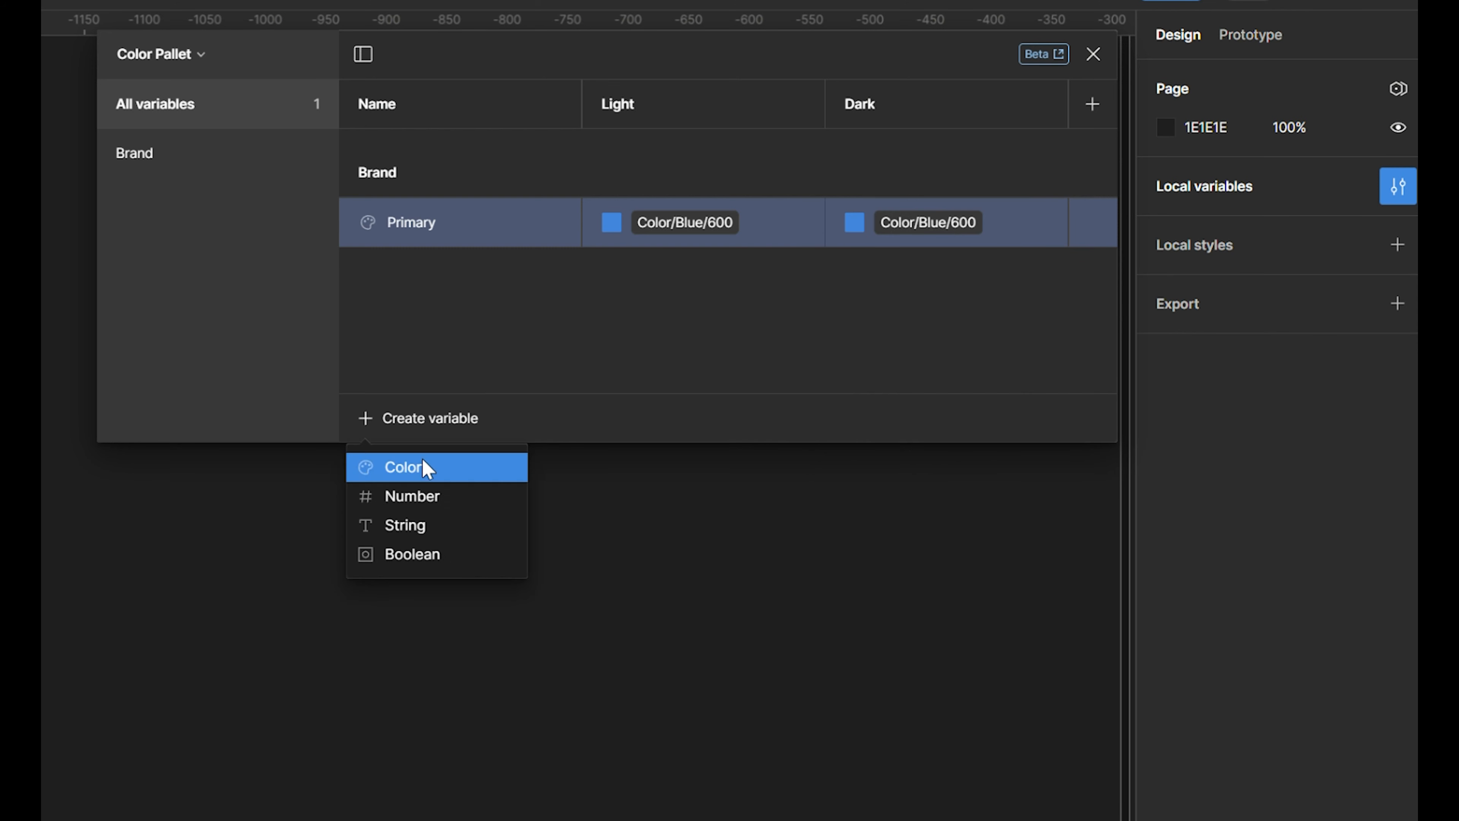
{"action": "left_click", "coordinate": [427, 467]}
{"action": "type", "text": "Secondary"}
{"action": "key", "text": "Return"}
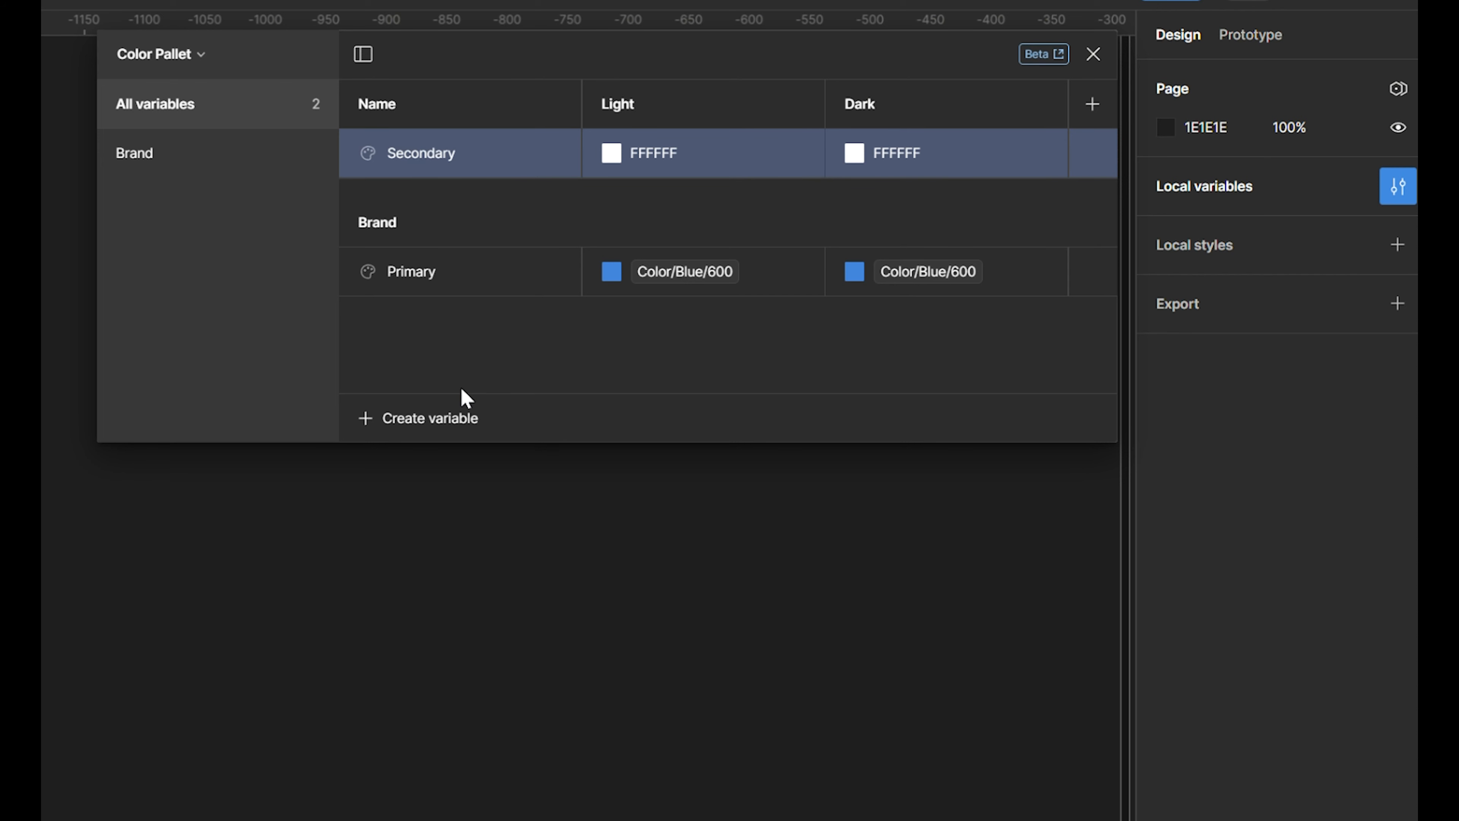
{"action": "left_click_drag", "start_coordinate": [445, 161], "coordinate": [473, 294]}
- Link the Light value of Brand/Secondary to the library variable Color/Orange/600
{"action": "left_click", "coordinate": [614, 274]}
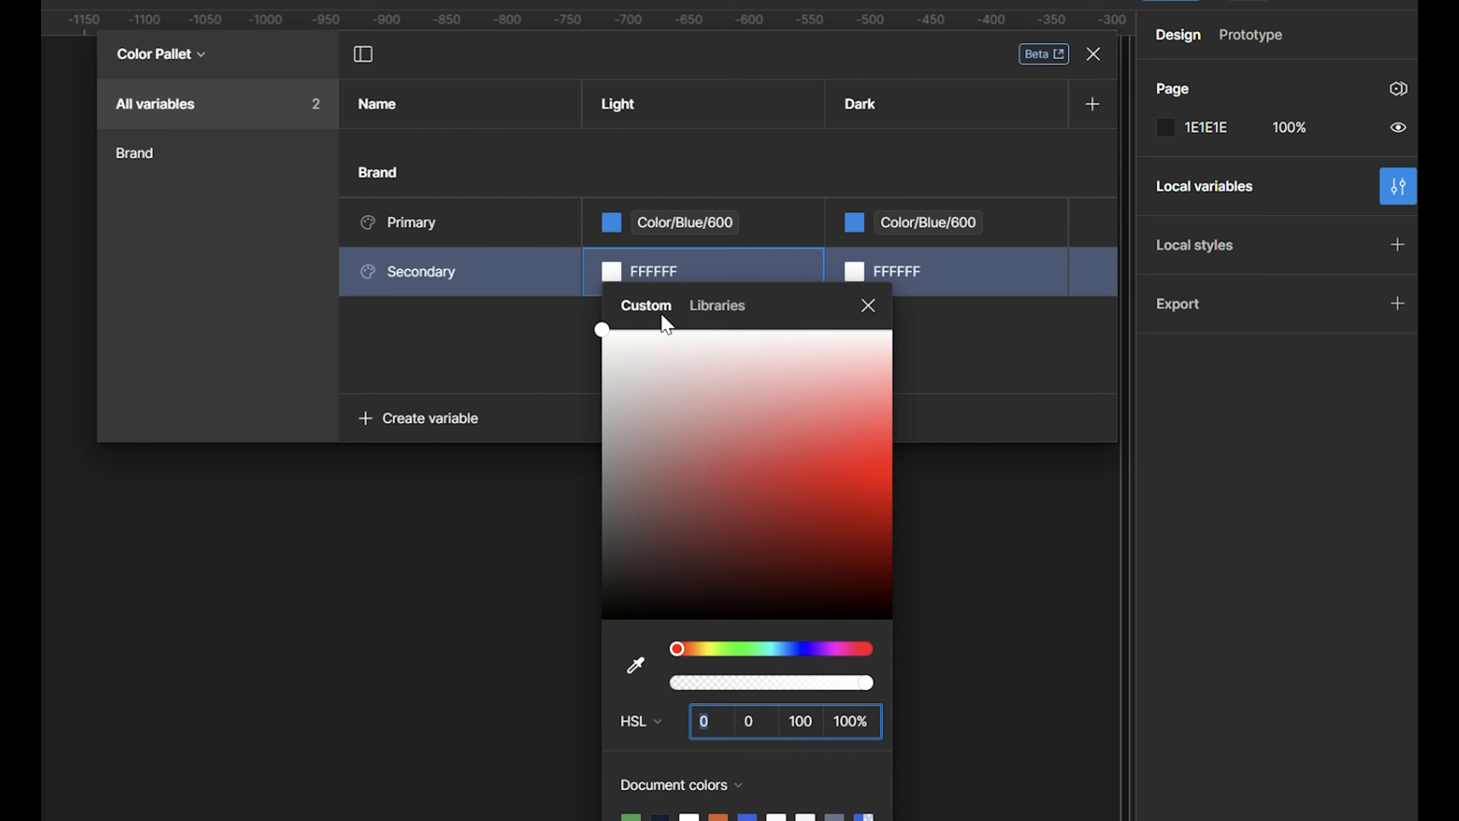
{"action": "left_click", "coordinate": [725, 314]}
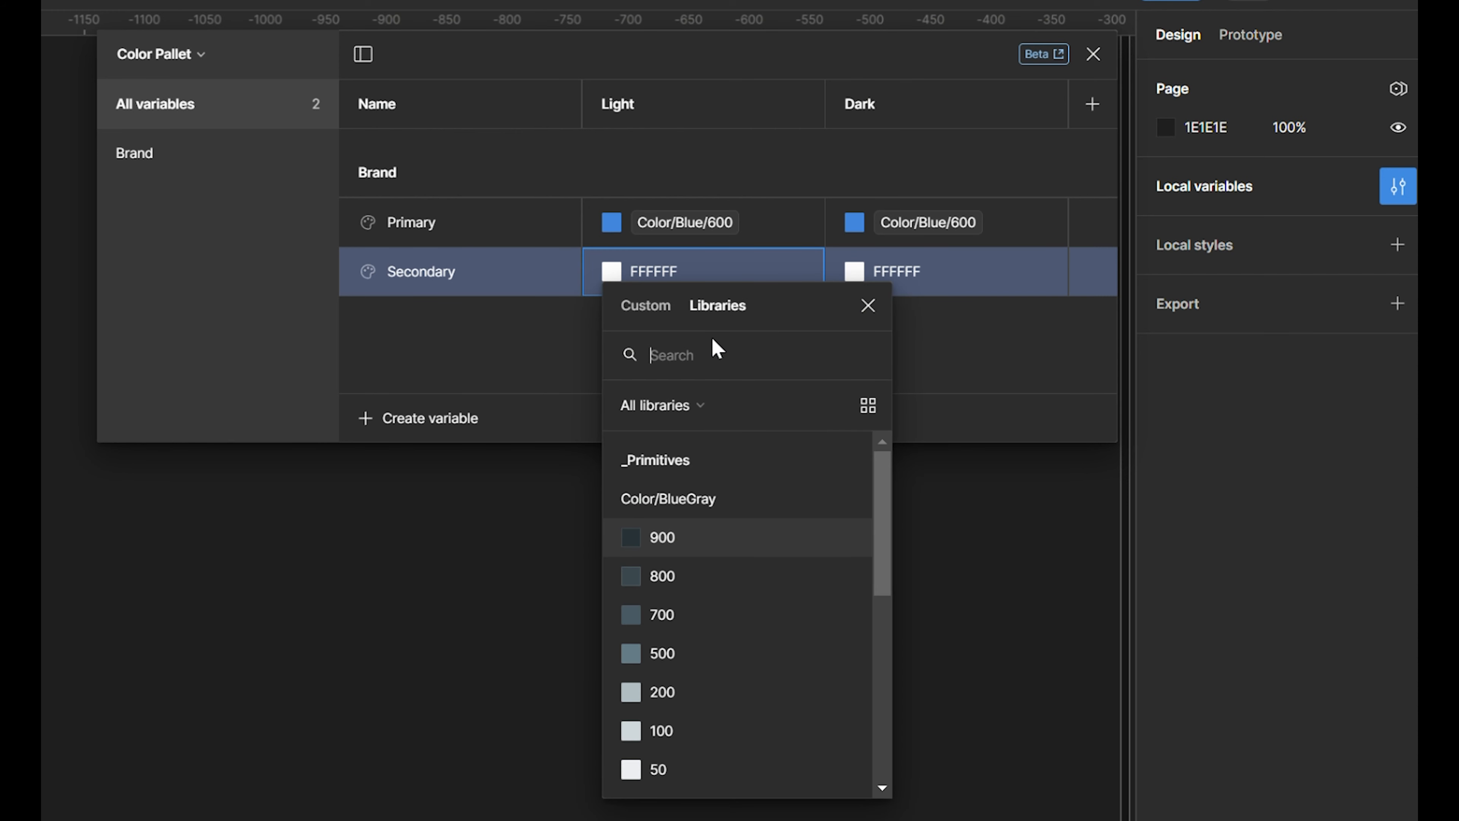
{"action": "type", "text": "oran"}
{"action": "left_click", "coordinate": [725, 500]}
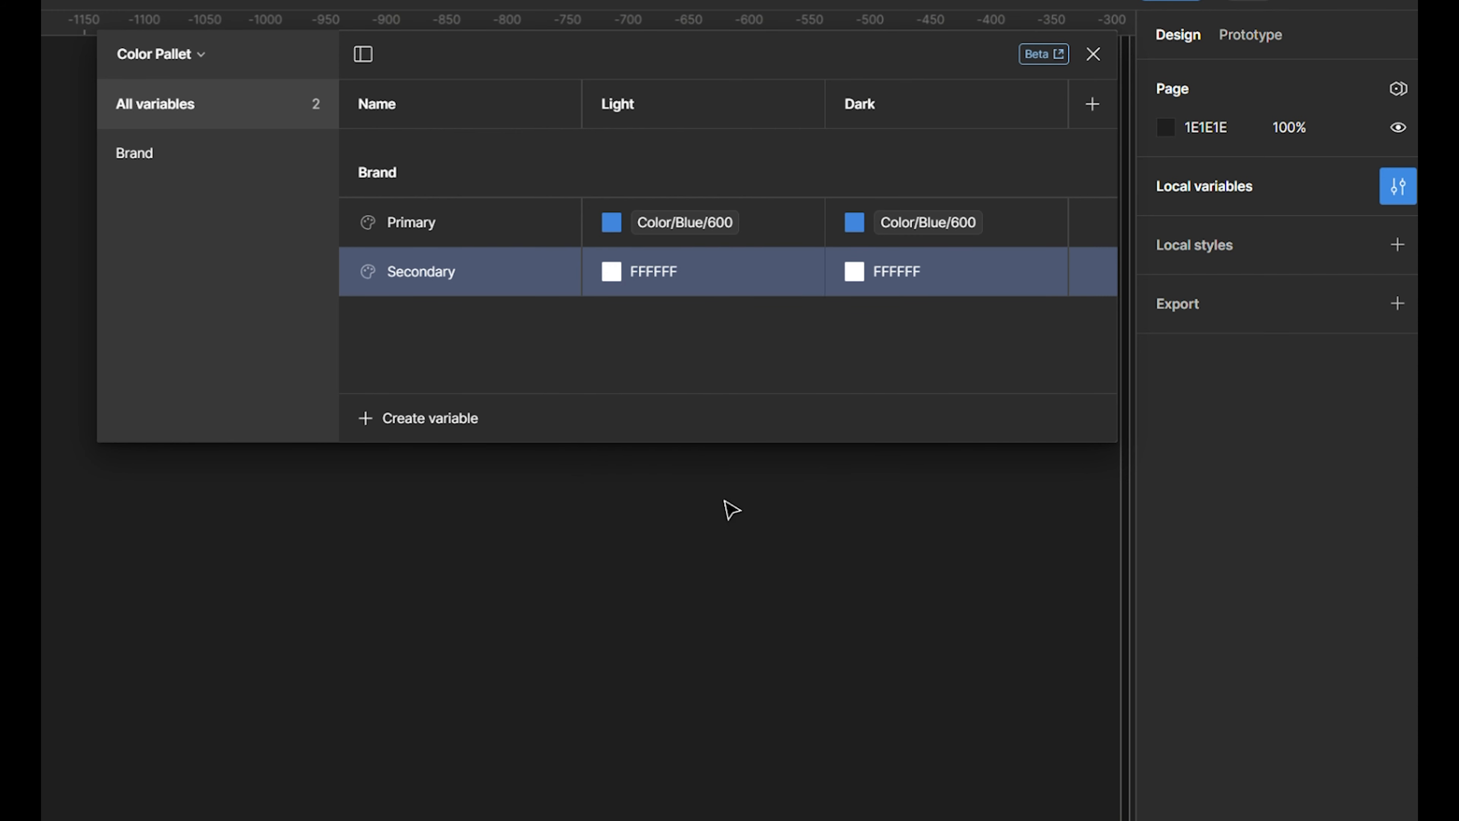
- Link the Dark value of Brand/Secondary to the library variable Color/Orange/600
{"action": "left_click", "coordinate": [861, 271]}
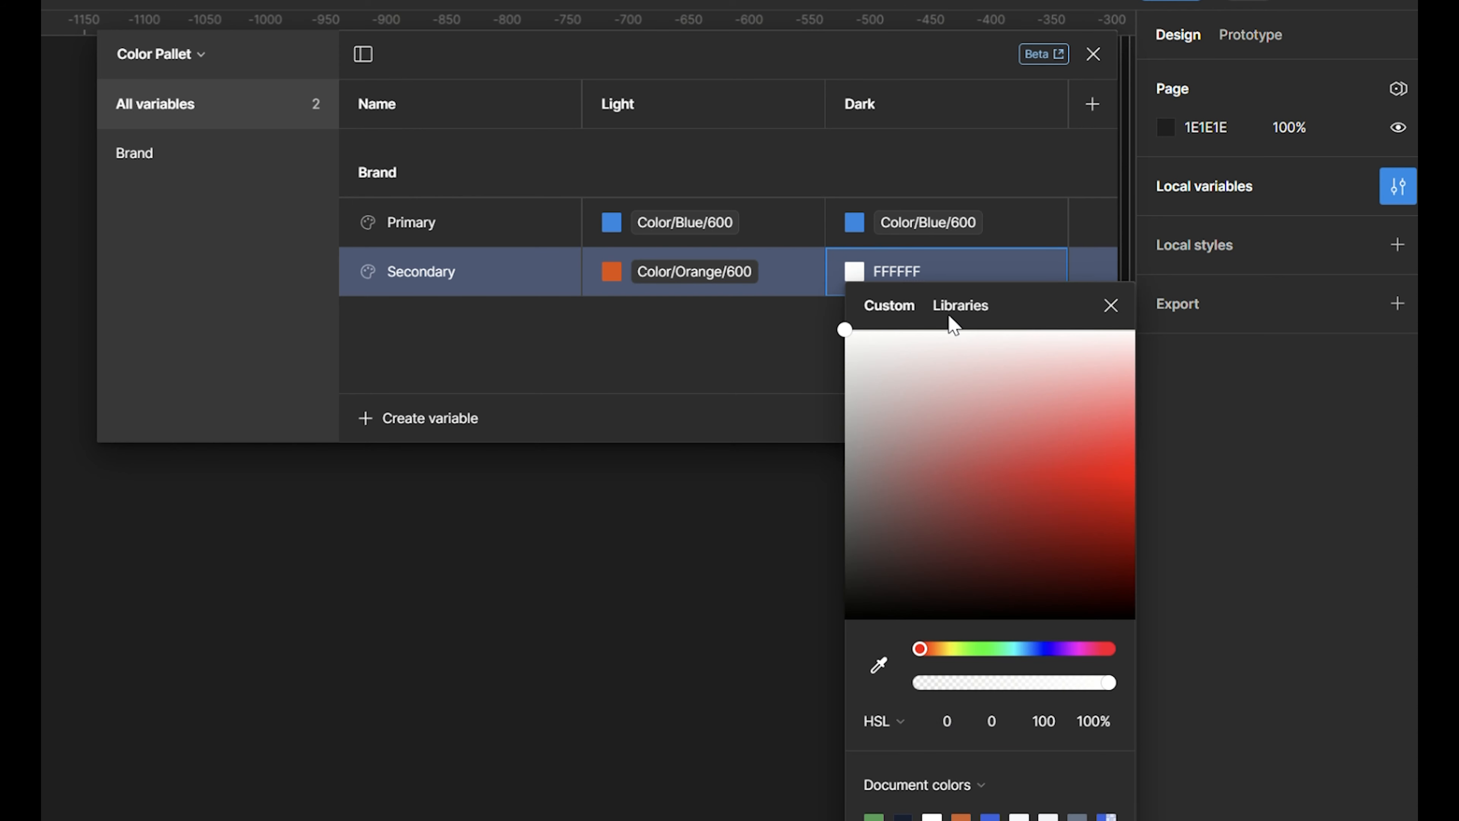
{"action": "left_click", "coordinate": [958, 306]}
{"action": "type", "text": "orange"}
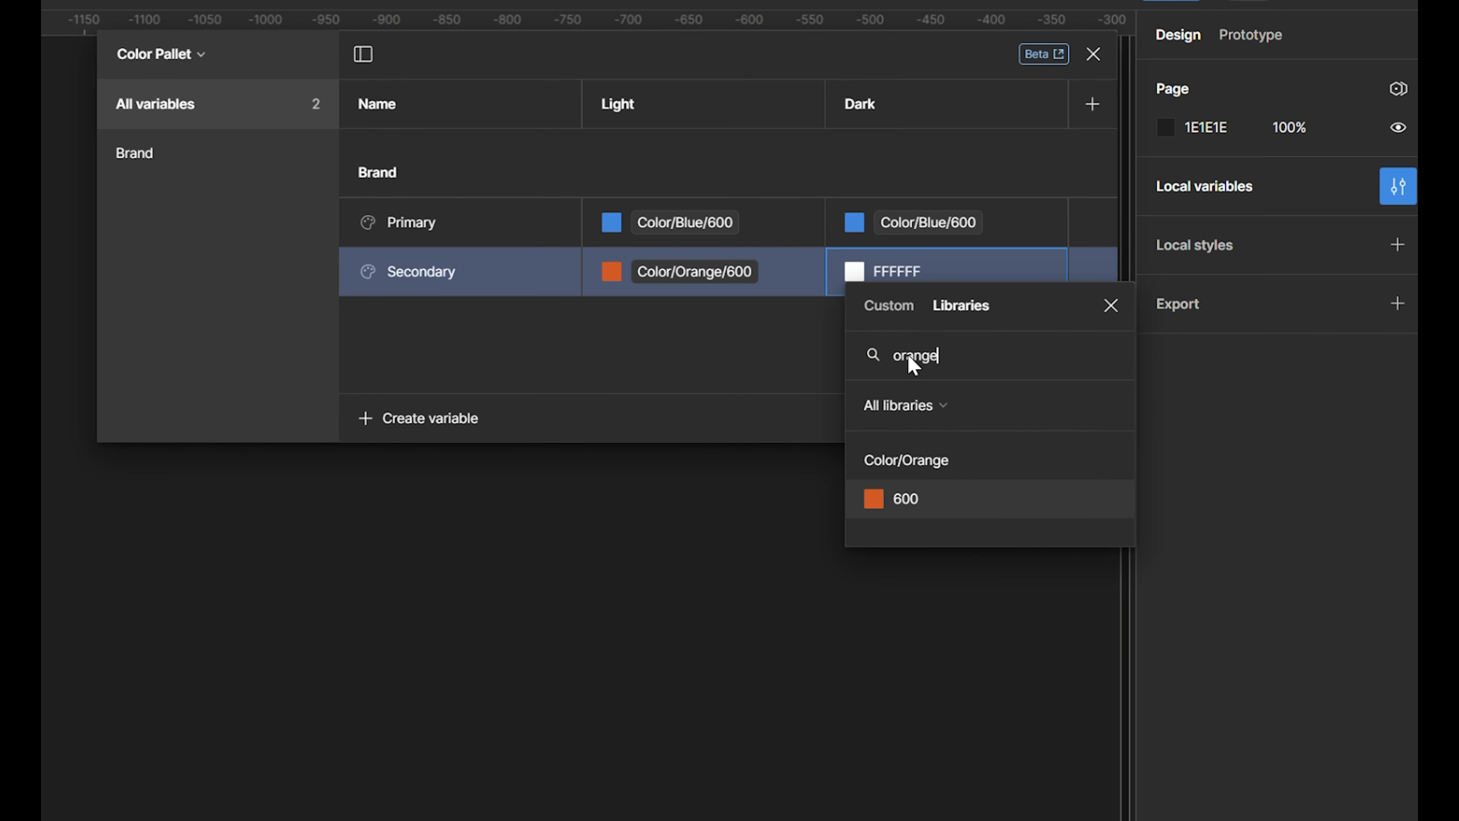
{"action": "key", "text": "Return"}
{"action": "left_click", "coordinate": [914, 365]}
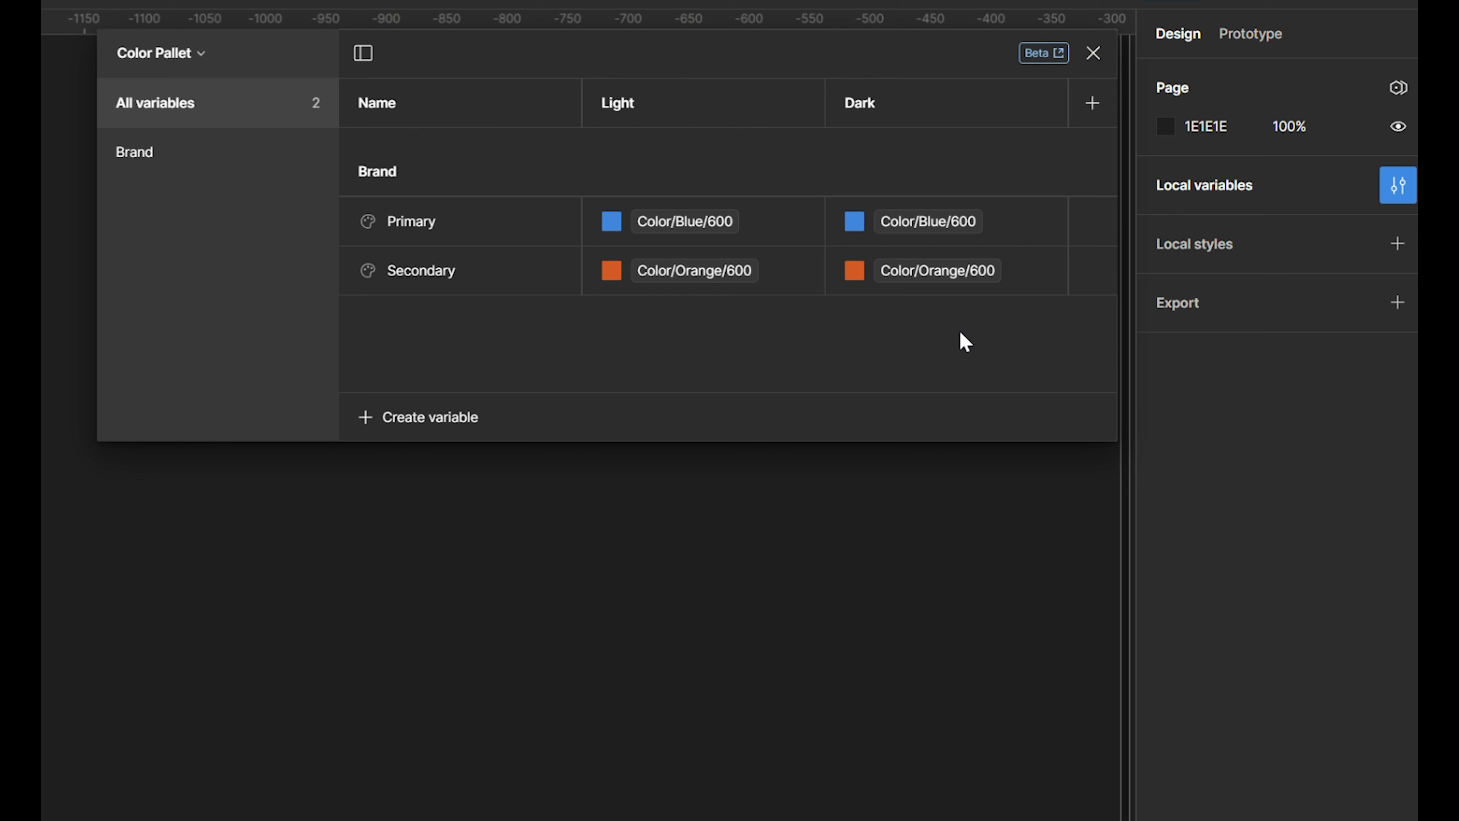
- Create a color variable named "Background/Primary" in the Color Pallet collection
{"action": "left_click", "coordinate": [443, 419]}
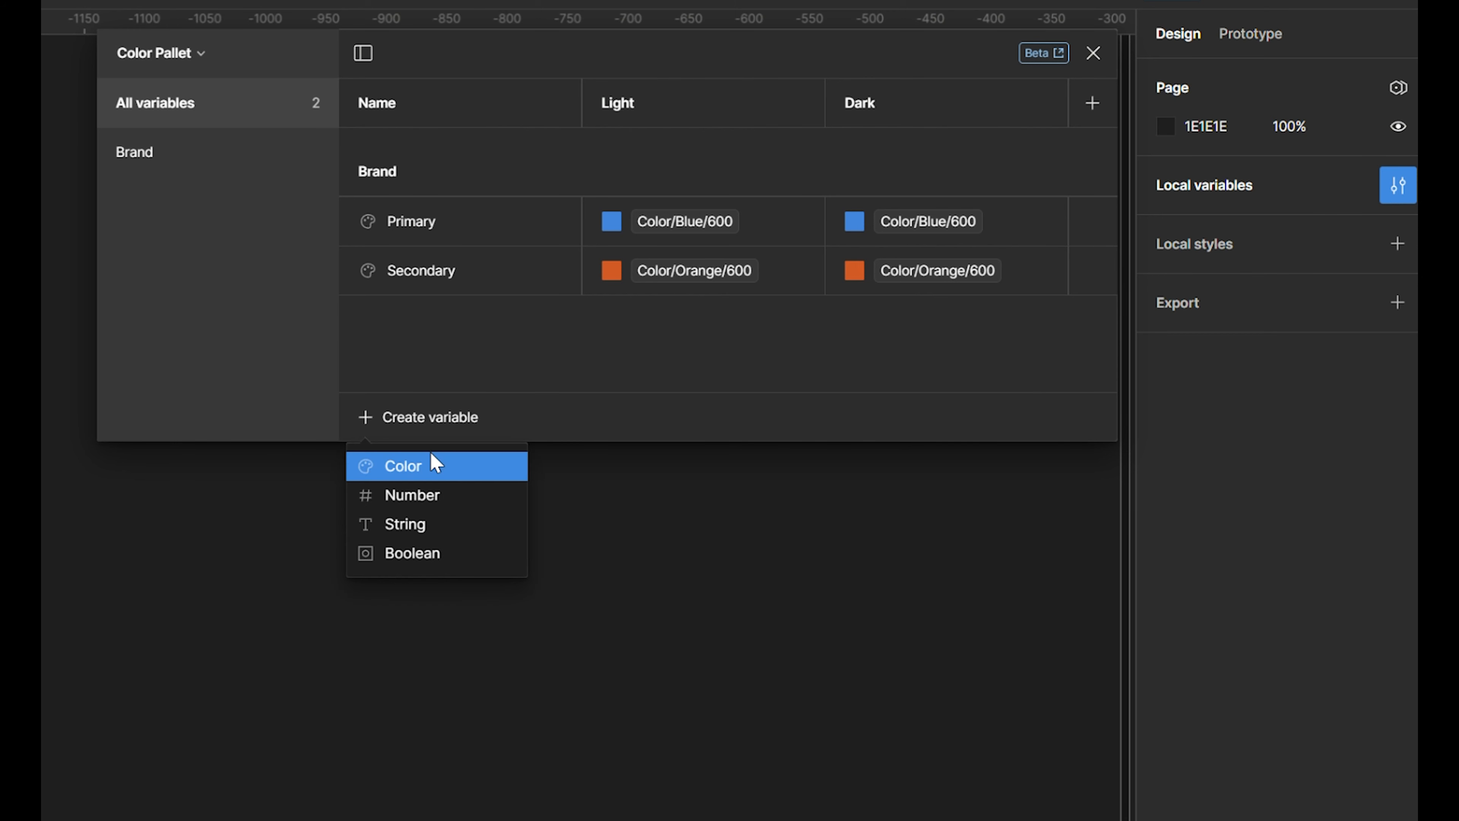
{"action": "left_click", "coordinate": [435, 466]}
{"action": "type", "text": "Background"}
{"action": "type", "text": "/Primary"}
{"action": "key", "text": "Return"}
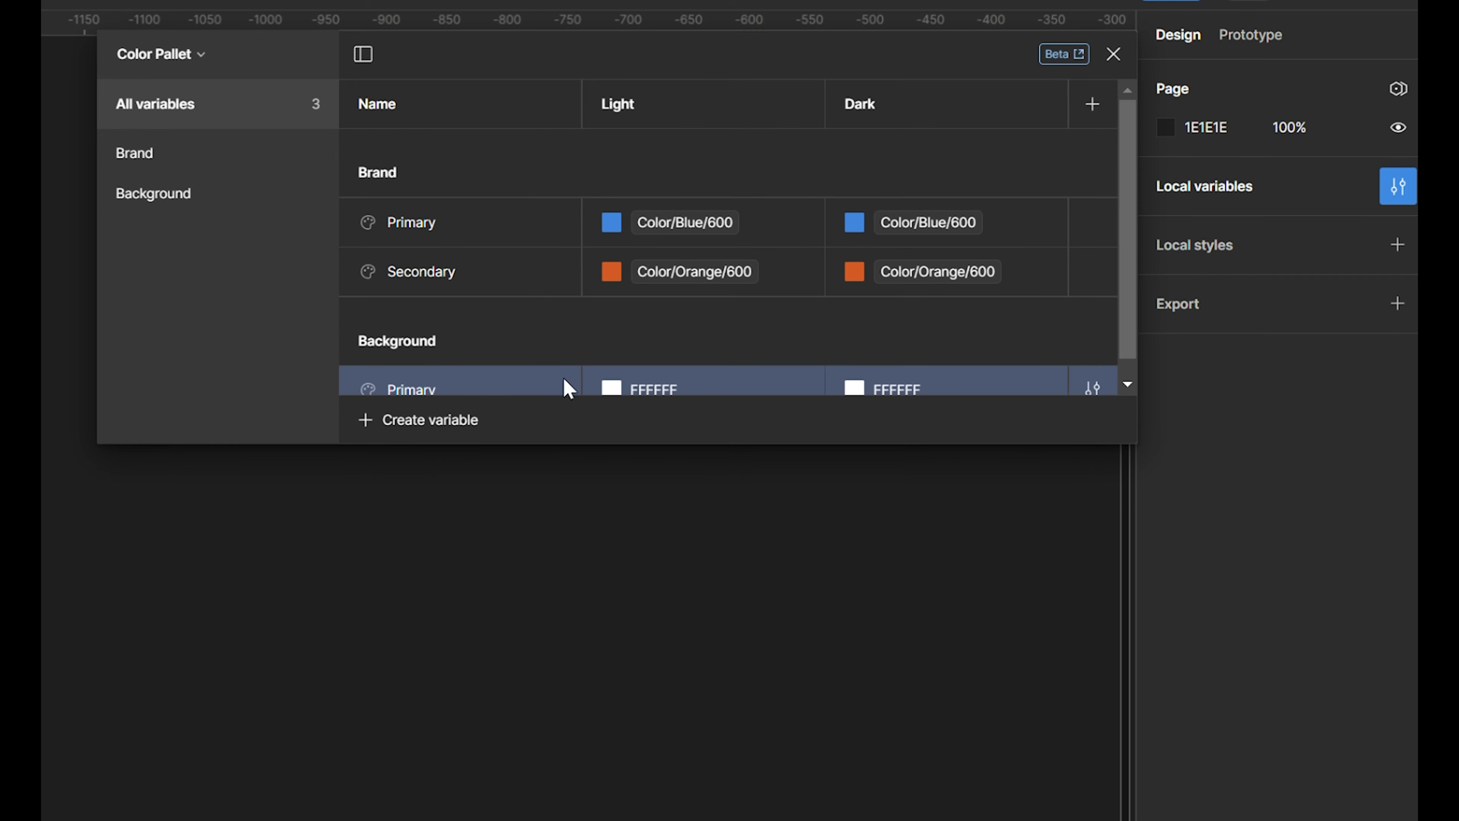
- Link Background/Primary to Color/BlueGray/50 for Light and Color/BlueGray/900 for Dark
{"action": "left_click", "coordinate": [610, 366]}
{"action": "left_click", "coordinate": [726, 407]}
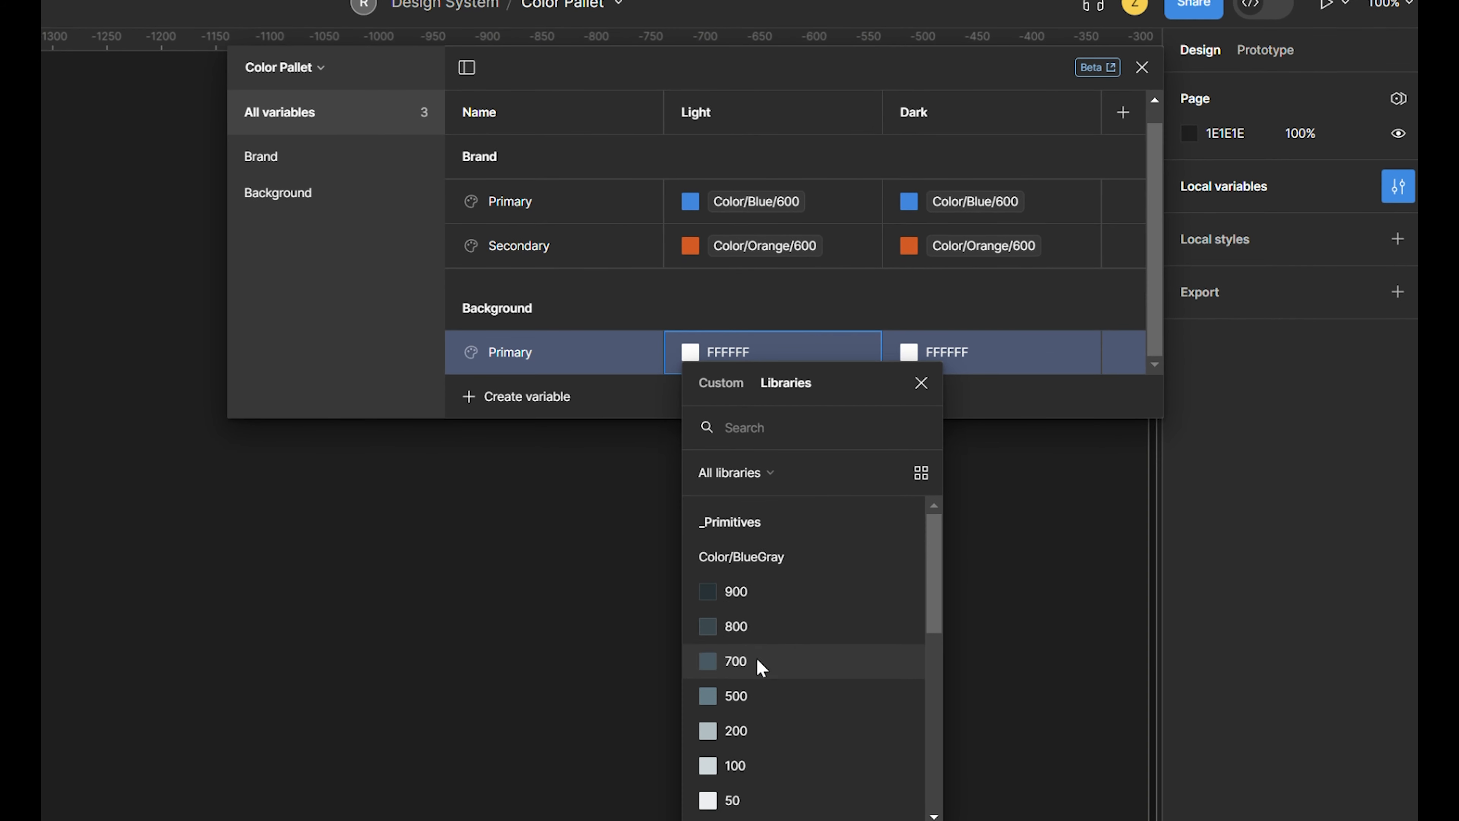
{"action": "left_click", "coordinate": [746, 801]}
{"action": "left_click", "coordinate": [911, 351]}
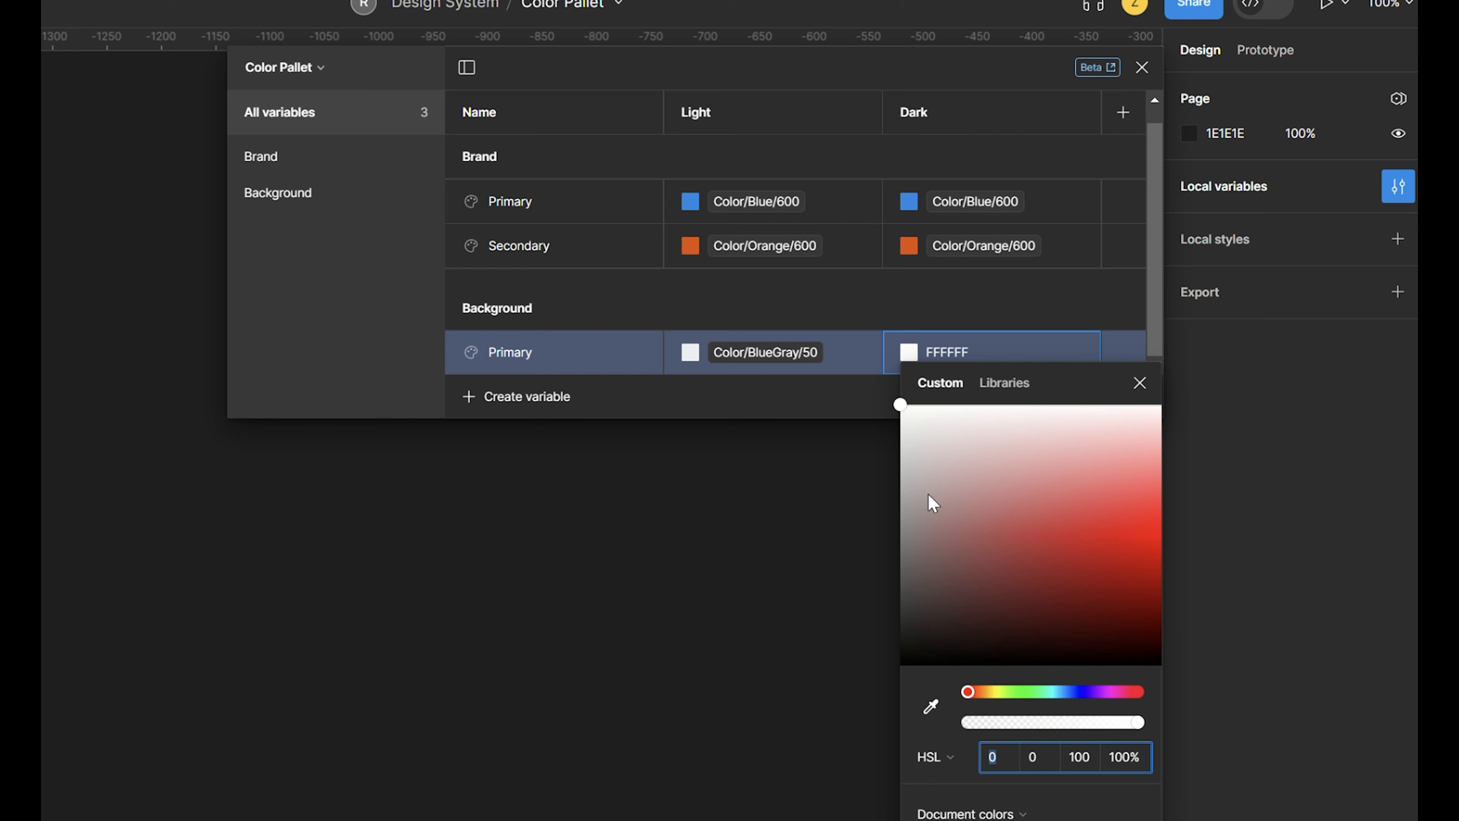
{"action": "left_click", "coordinate": [1005, 382]}
{"action": "left_click", "coordinate": [1001, 595]}
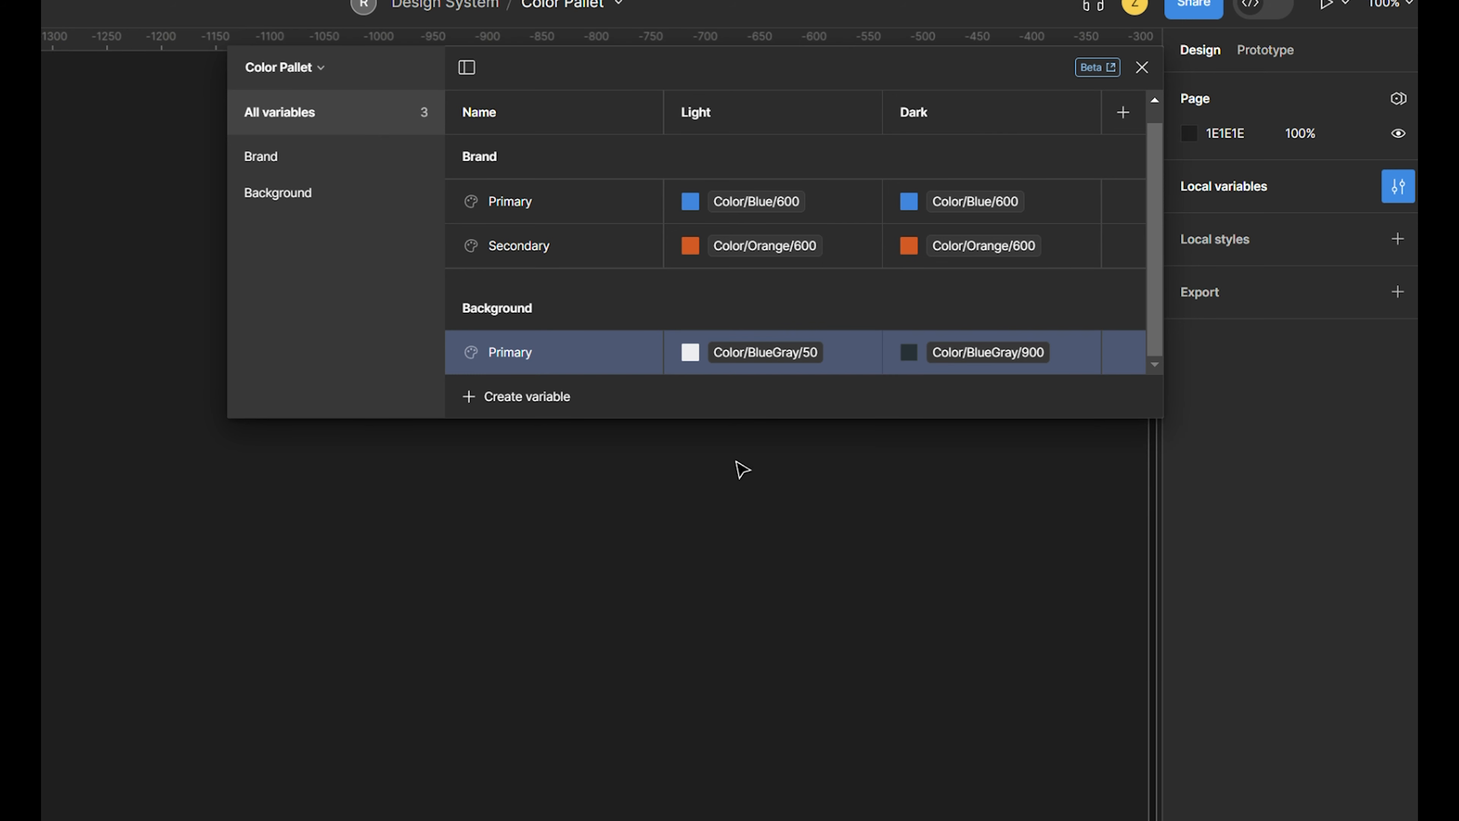
- Show only the Background group and create a color variable named "Secondary" in it
{"action": "left_click", "coordinate": [322, 204]}
{"action": "left_click", "coordinate": [532, 397]}
{"action": "left_click", "coordinate": [540, 438]}
{"action": "type", "text": "Secondary"}
{"action": "key", "text": "Return"}
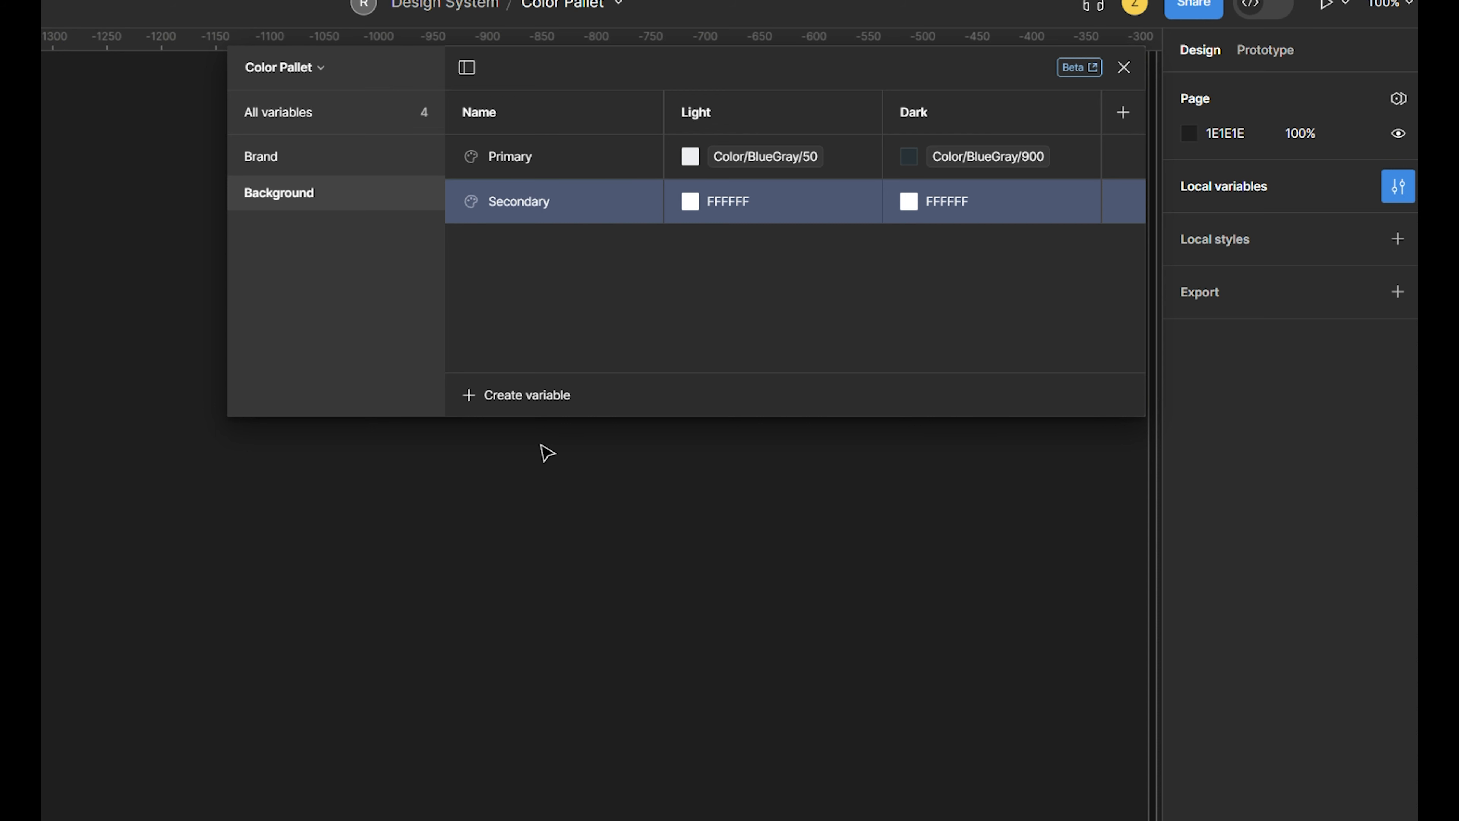
- Link the Light value of Background/Secondary to the library variable Color/BlueGray/100
{"action": "left_click", "coordinate": [694, 202]}
{"action": "left_click", "coordinate": [691, 201]}
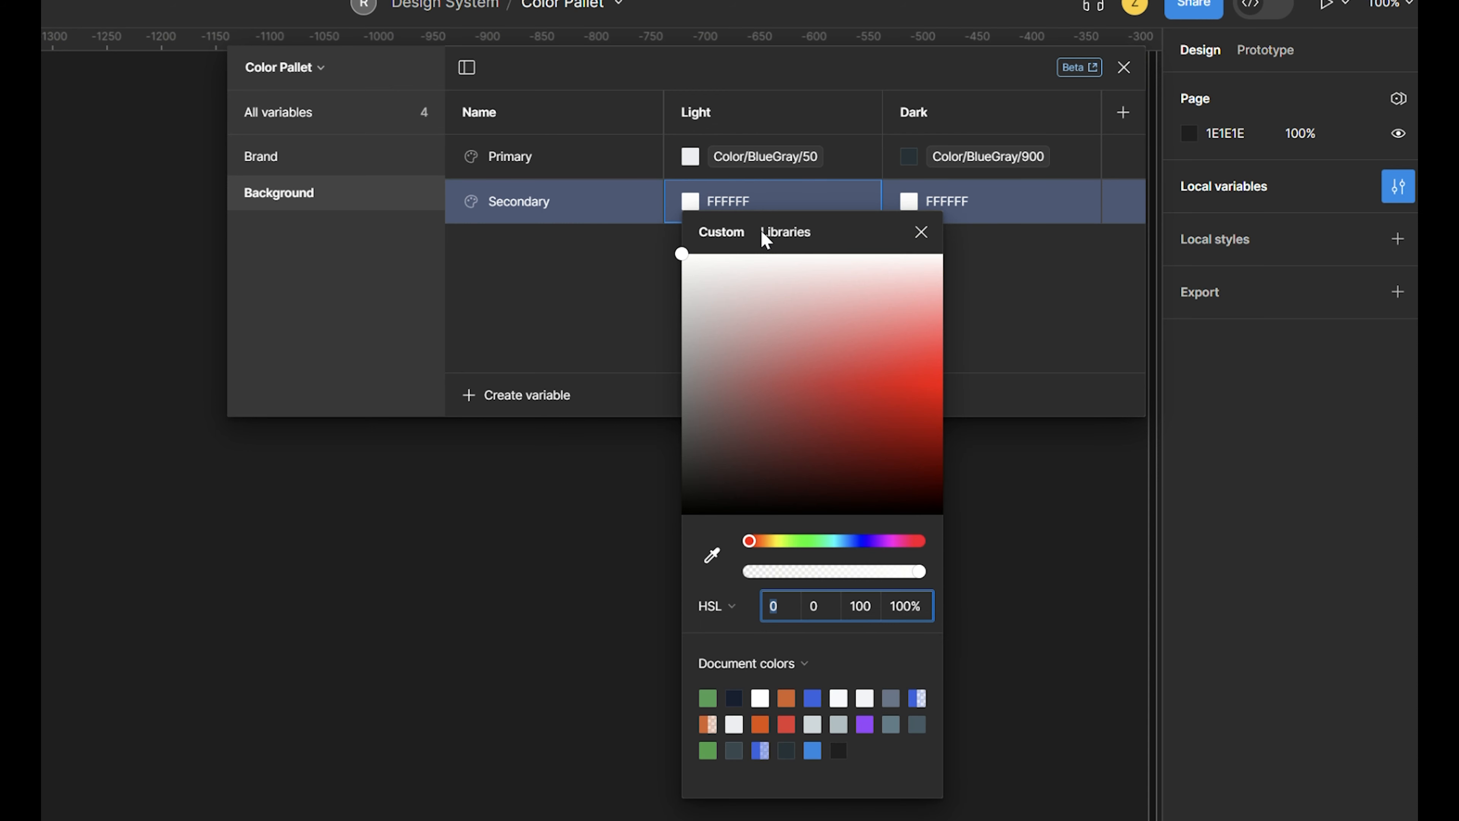
{"action": "left_click", "coordinate": [764, 233]}
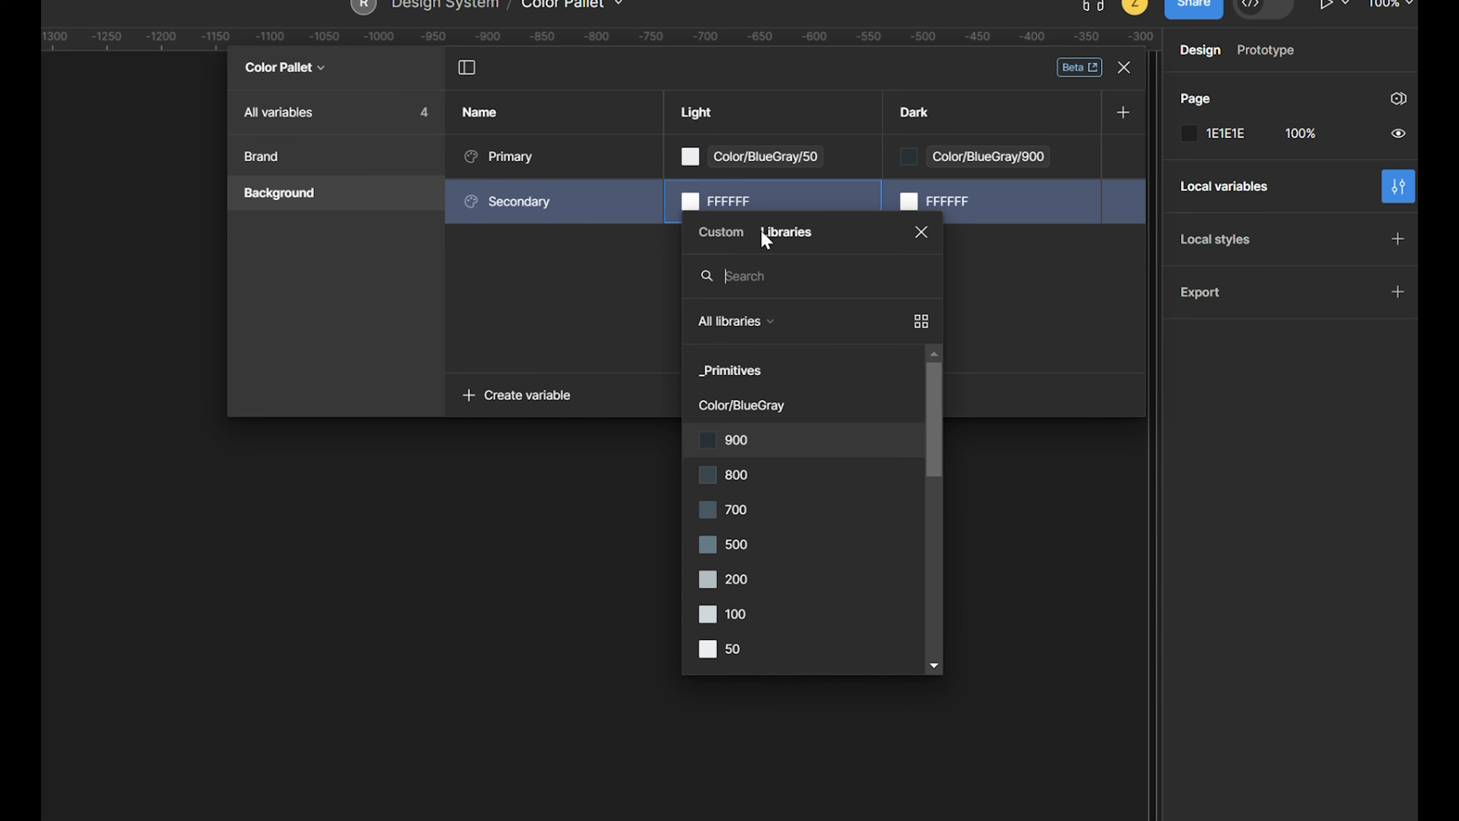
{"action": "left_click", "coordinate": [764, 613]}
- Link the Dark value of Background/Secondary to the library variable Color/BlueGray/800
{"action": "left_click", "coordinate": [909, 201]}
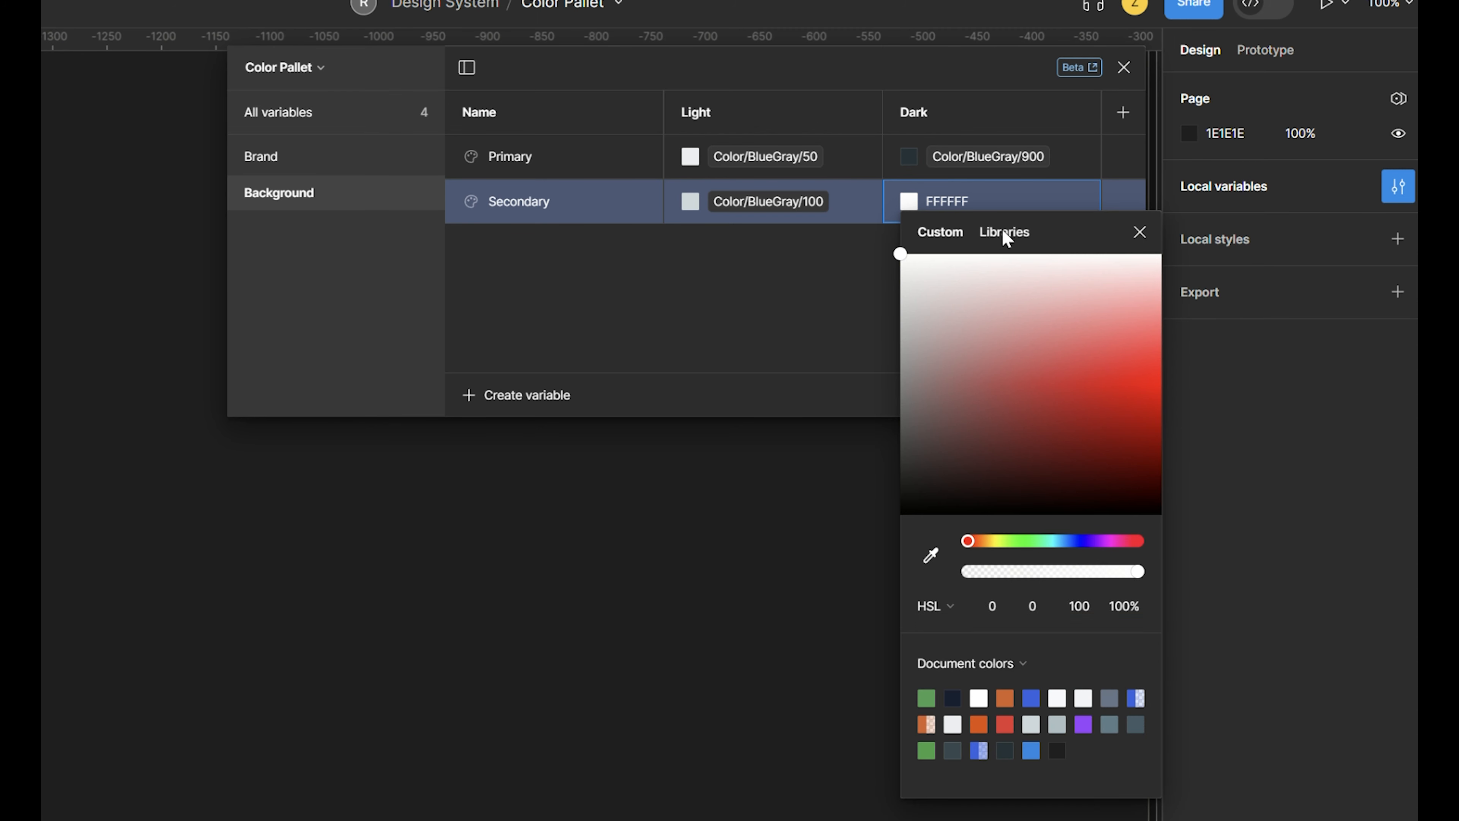
{"action": "left_click", "coordinate": [1005, 235]}
{"action": "left_click", "coordinate": [971, 473]}
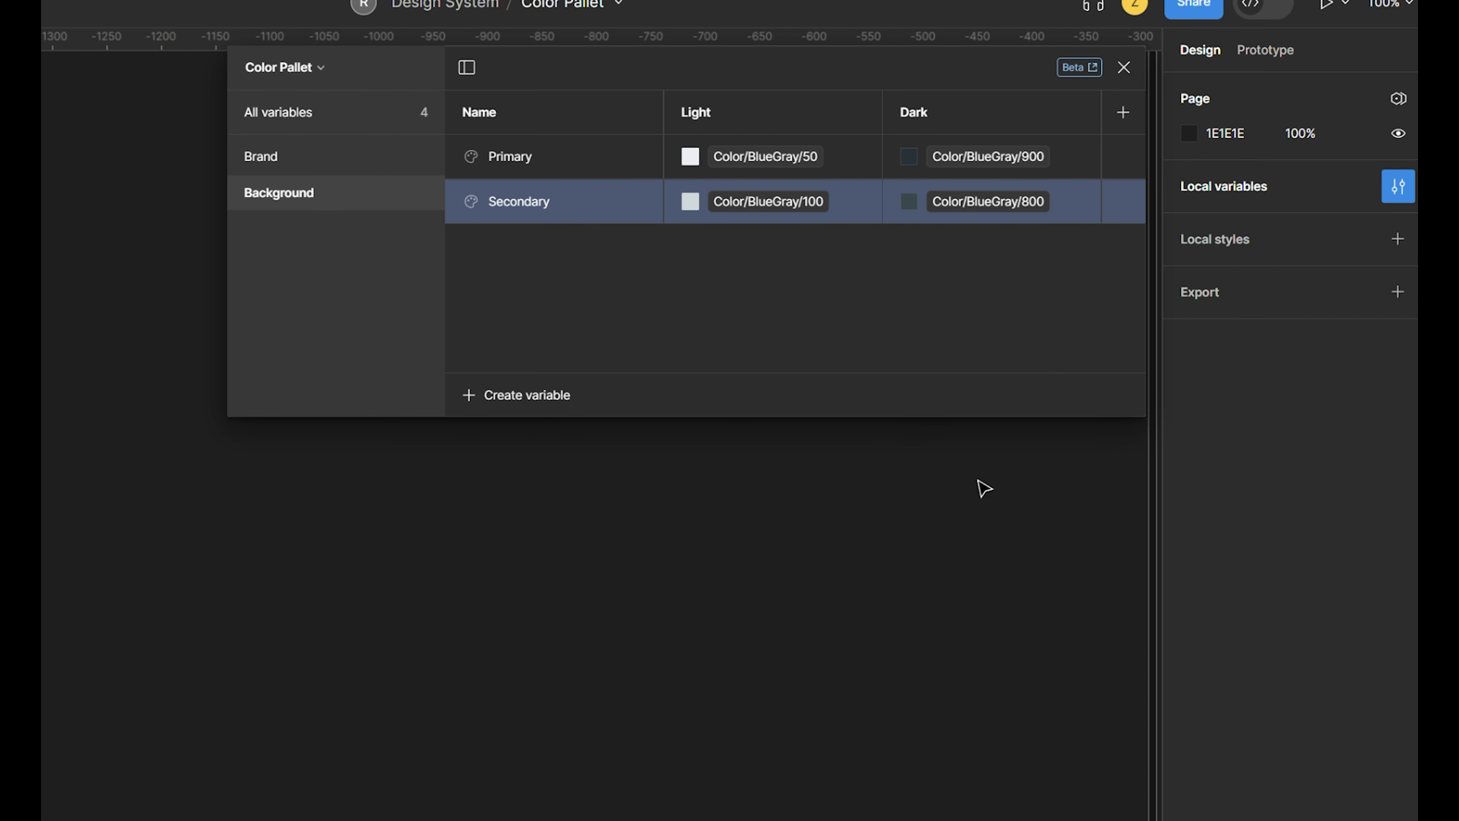
- Show all variables of the collection and create a color variable named "Text/Primary"
{"action": "left_click", "coordinate": [323, 121]}
{"action": "left_click", "coordinate": [509, 470]}
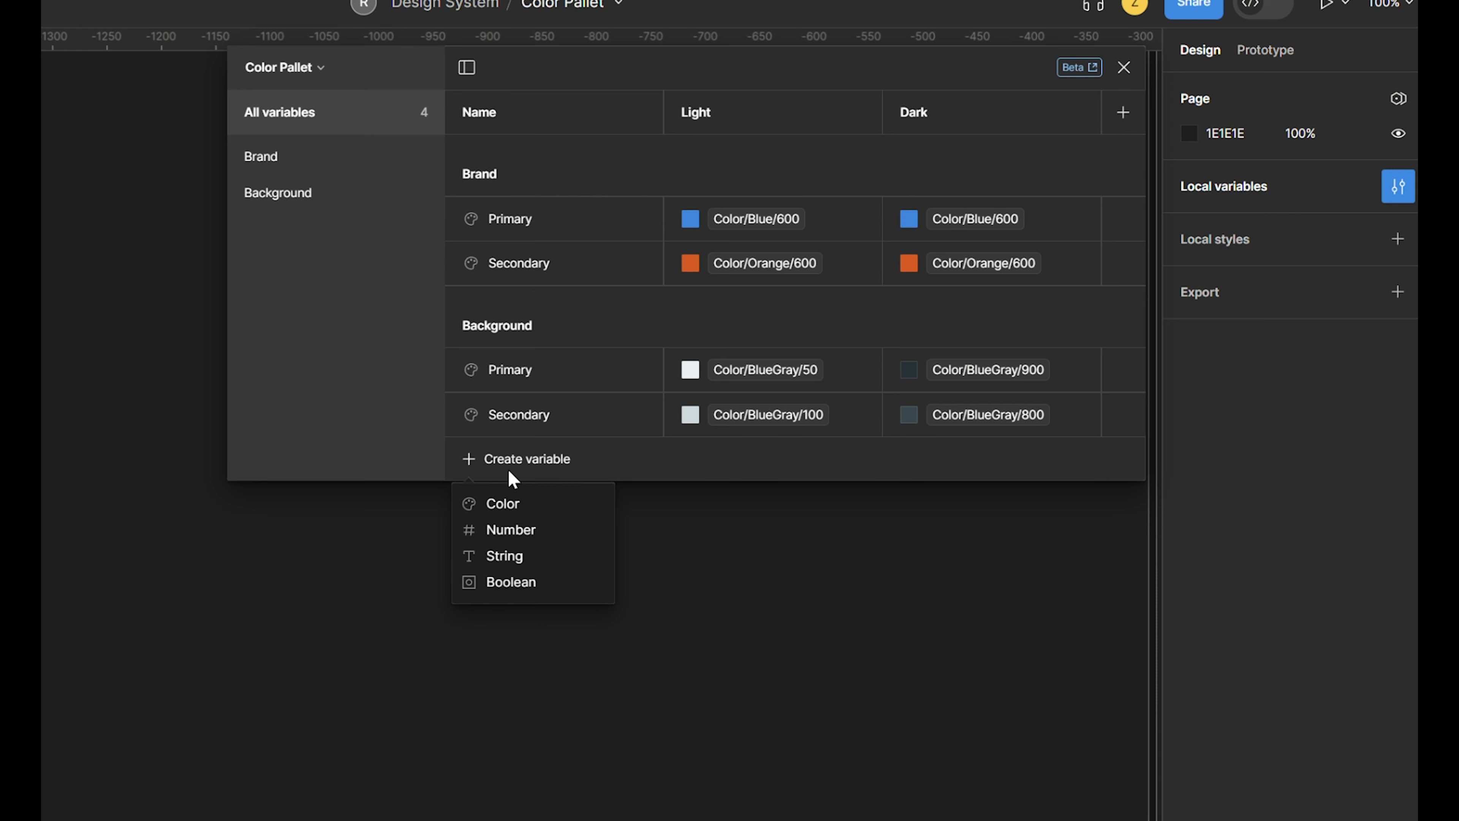
{"action": "left_click", "coordinate": [547, 504]}
{"action": "type", "text": "Text/Primary"}
{"action": "key", "text": "Return"}
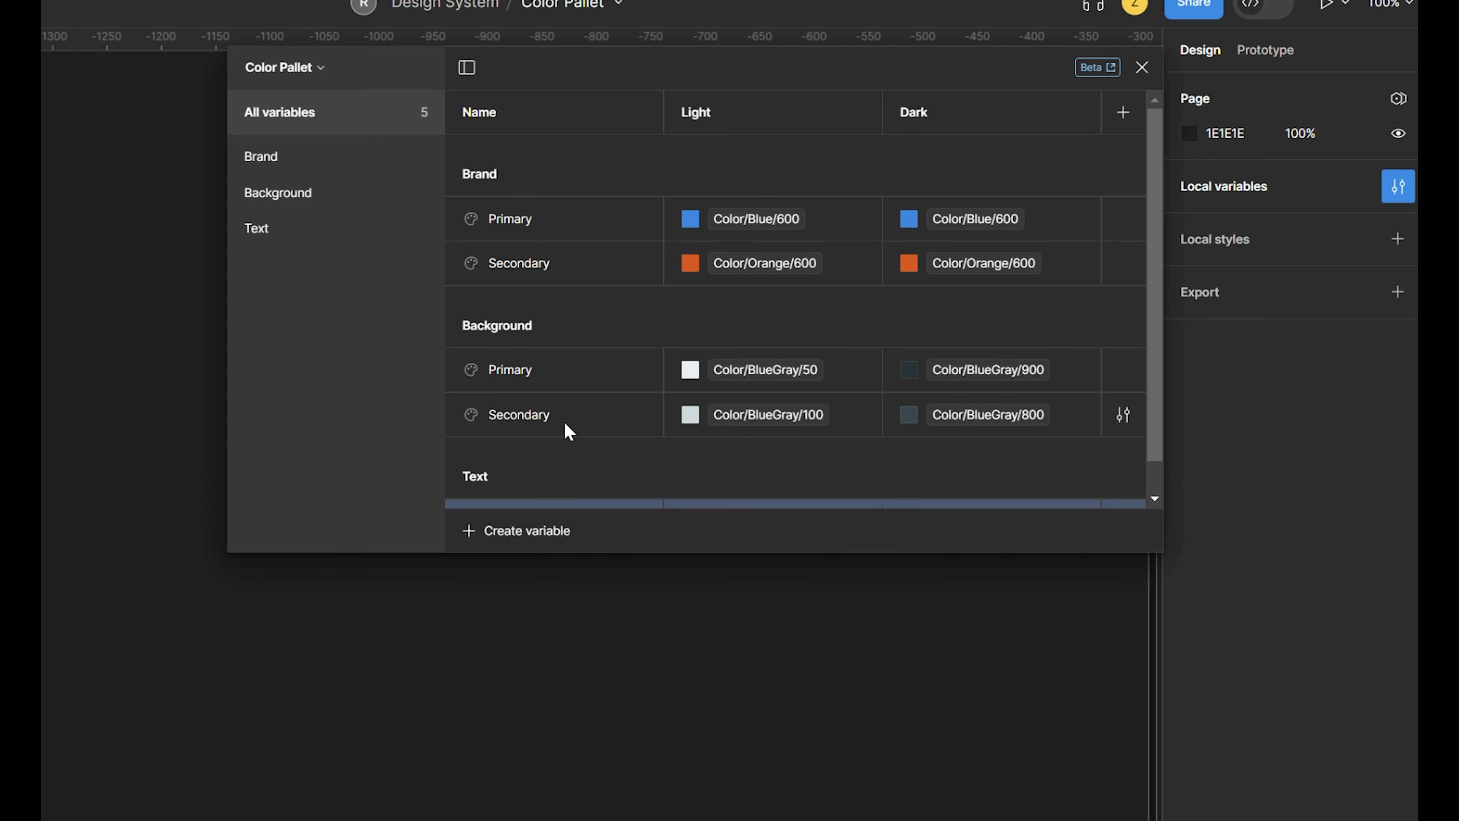
- Link Text/Primary to Color/BlueGray/900 for Light and Color/BlueGray/50 for Dark
{"action": "left_click", "coordinate": [690, 488]}
{"action": "left_click", "coordinate": [784, 459]}
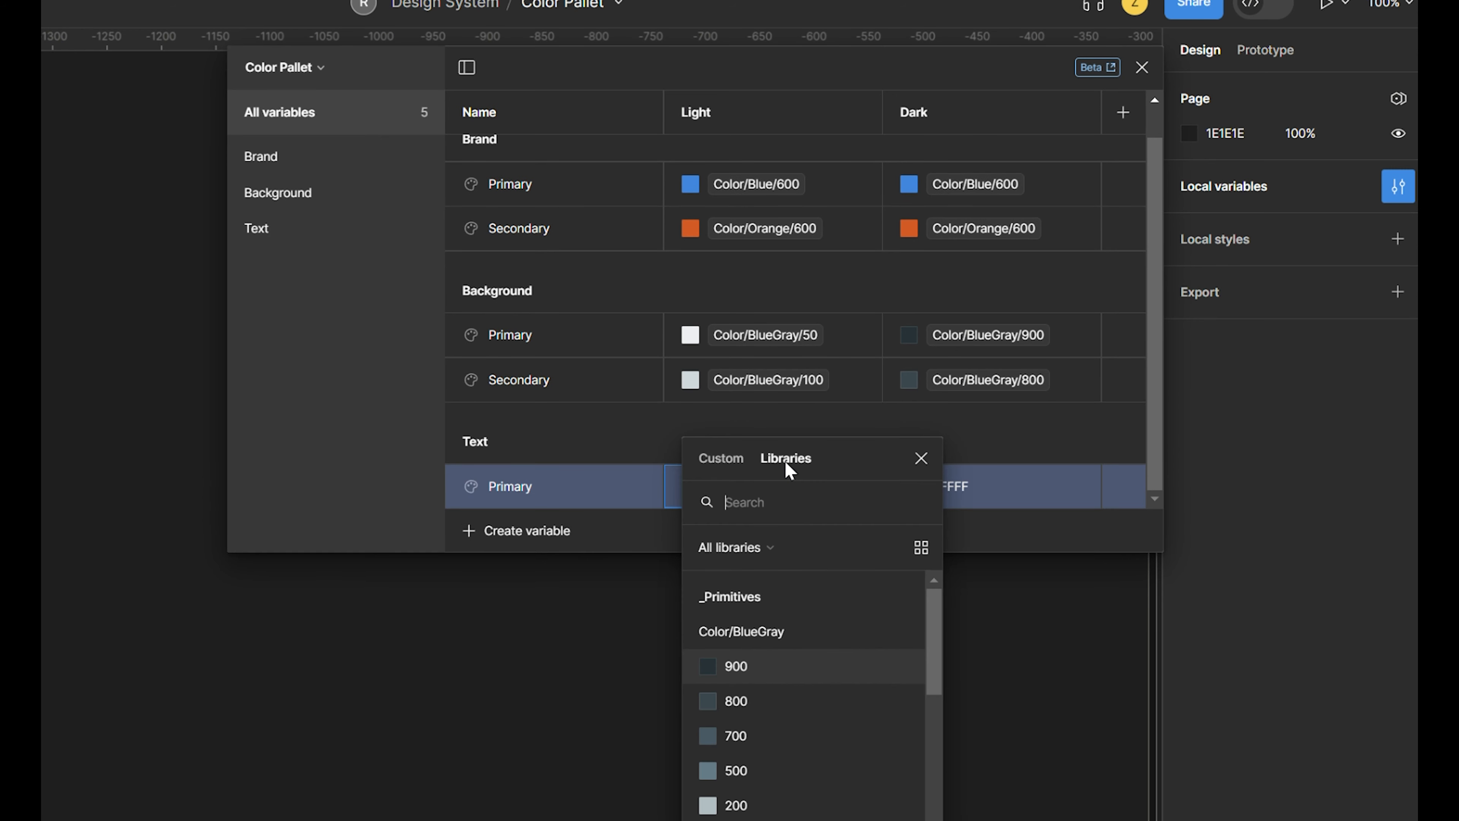
{"action": "left_click", "coordinate": [777, 667]}
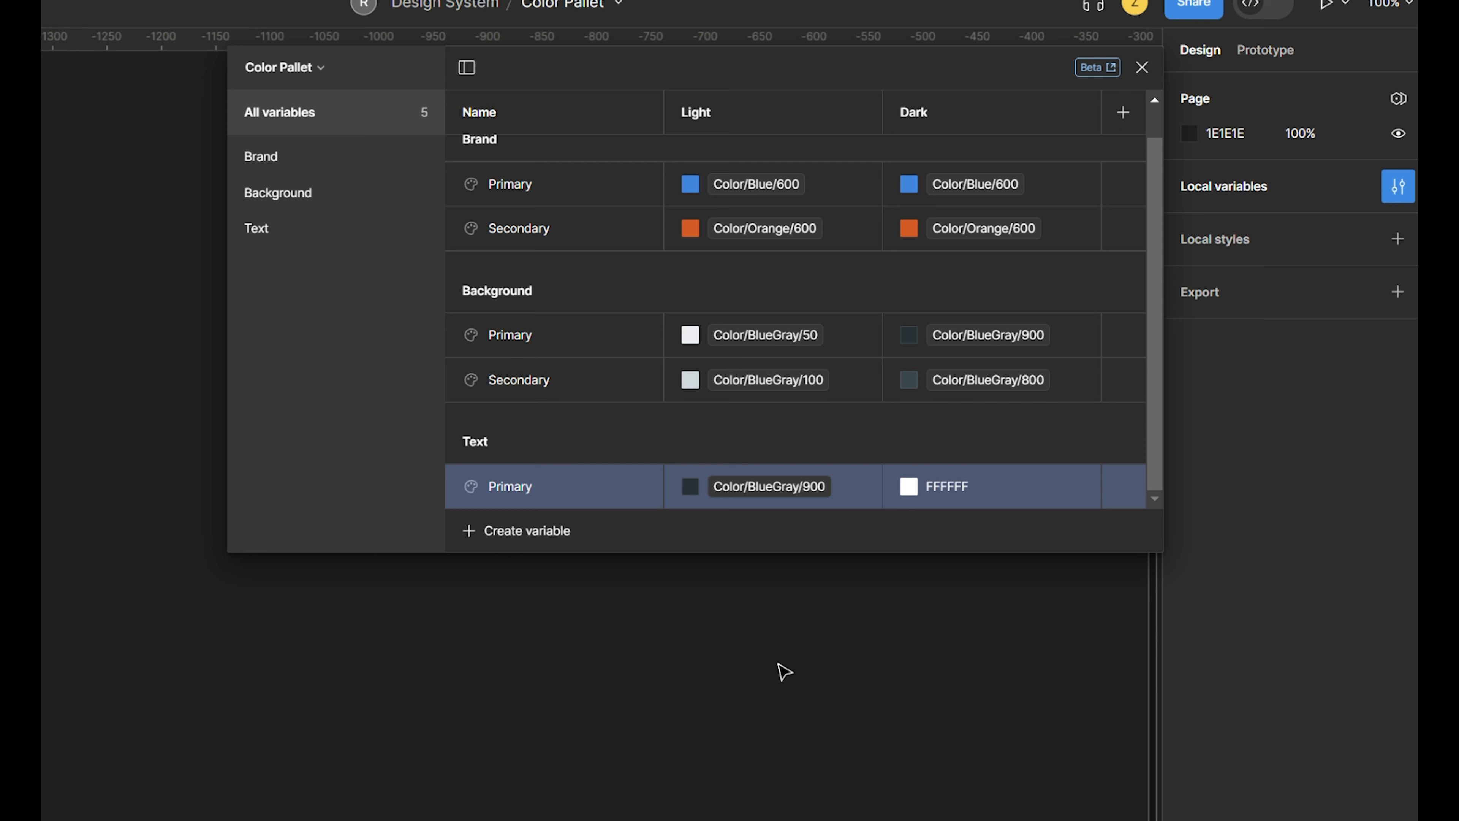
{"action": "left_click", "coordinate": [908, 486]}
{"action": "left_click", "coordinate": [1004, 458]}
{"action": "scroll", "coordinate": [976, 758], "scroll_direction": "down", "scroll_amount": 2}
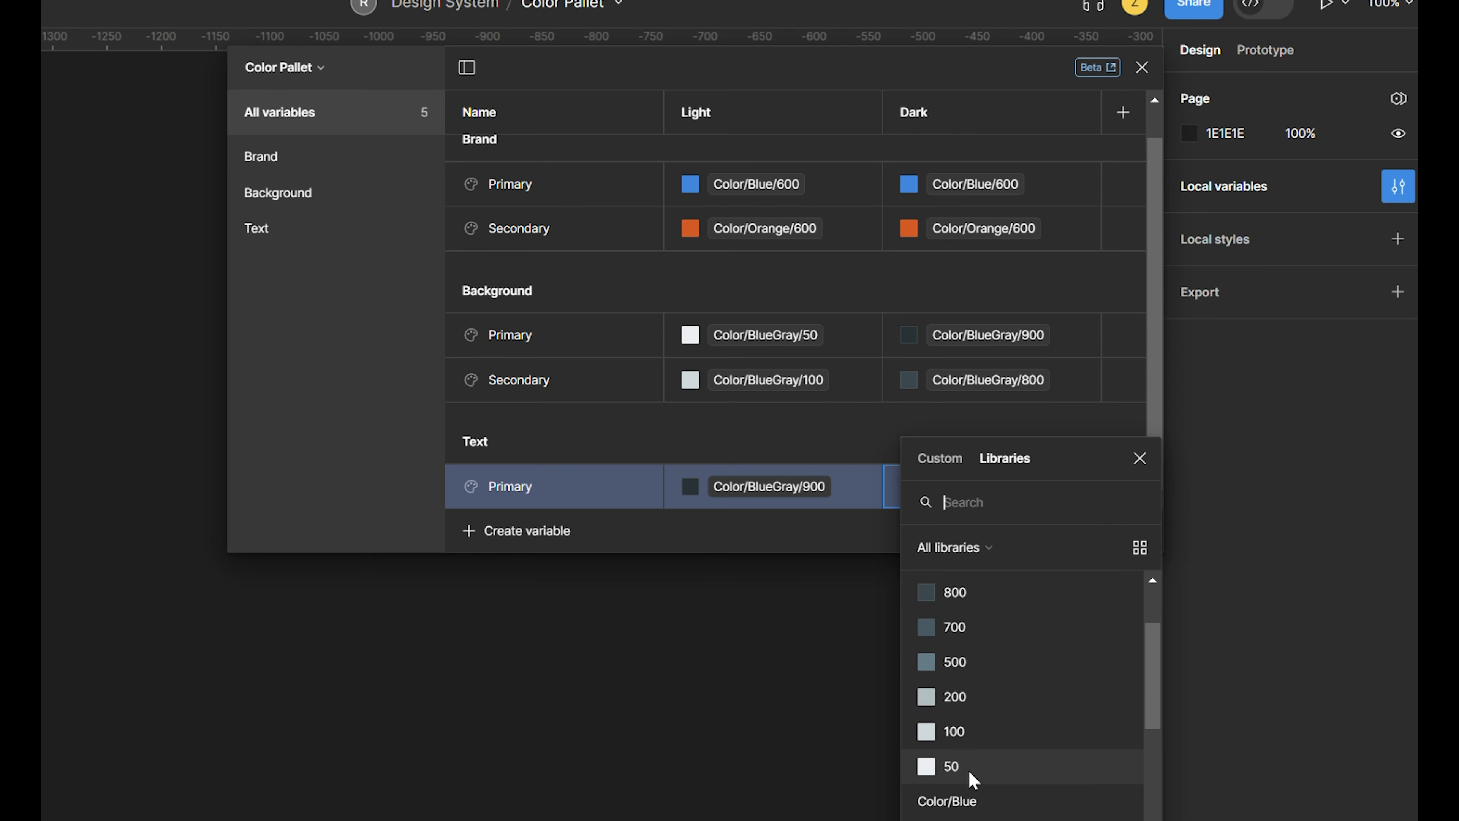
{"action": "left_click", "coordinate": [971, 772]}
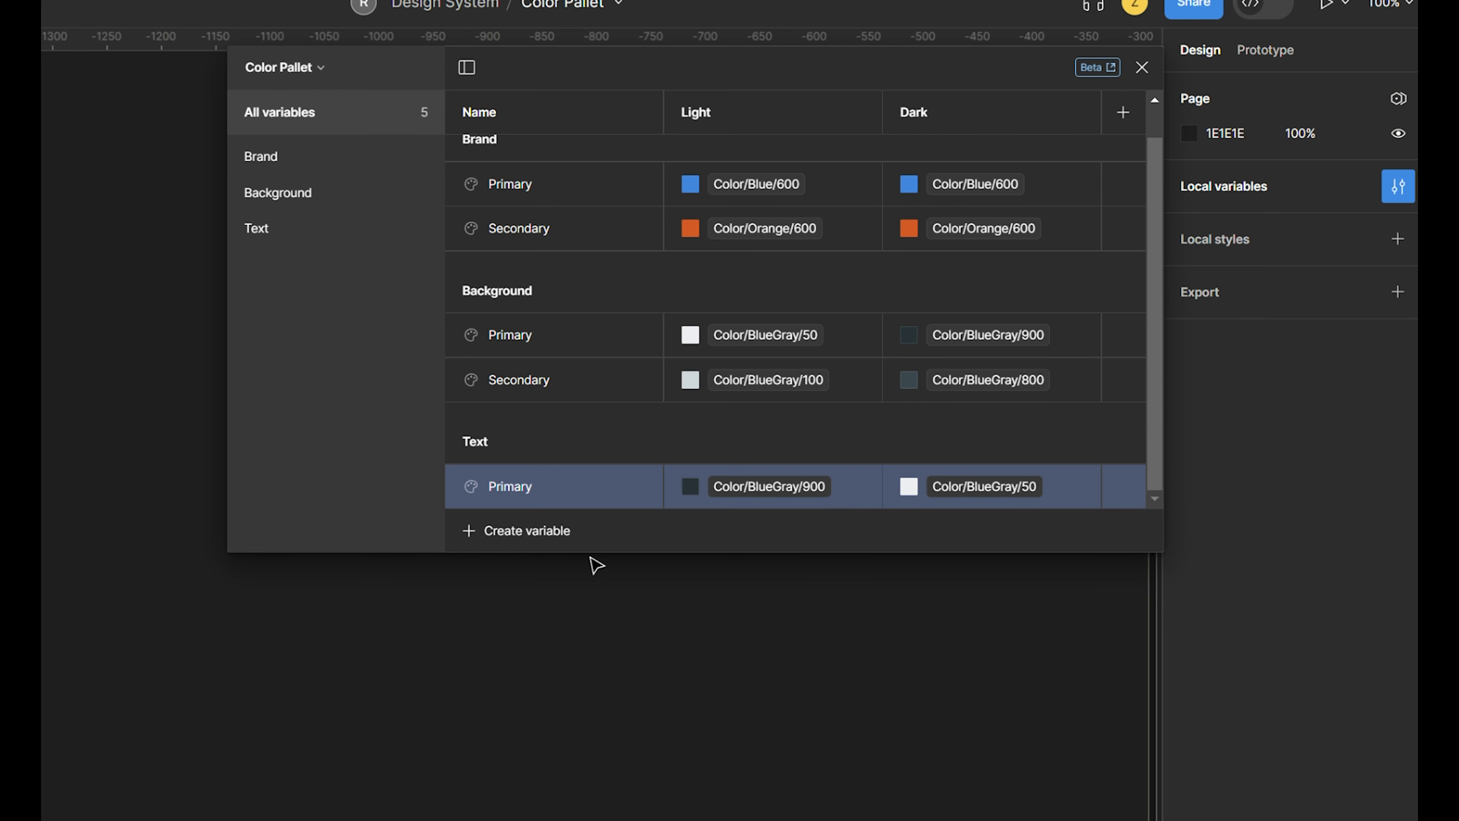
- Show only the Text group and create a color variable named "Secondary" in it
{"action": "left_click", "coordinate": [316, 230]}
{"action": "left_click", "coordinate": [517, 397]}
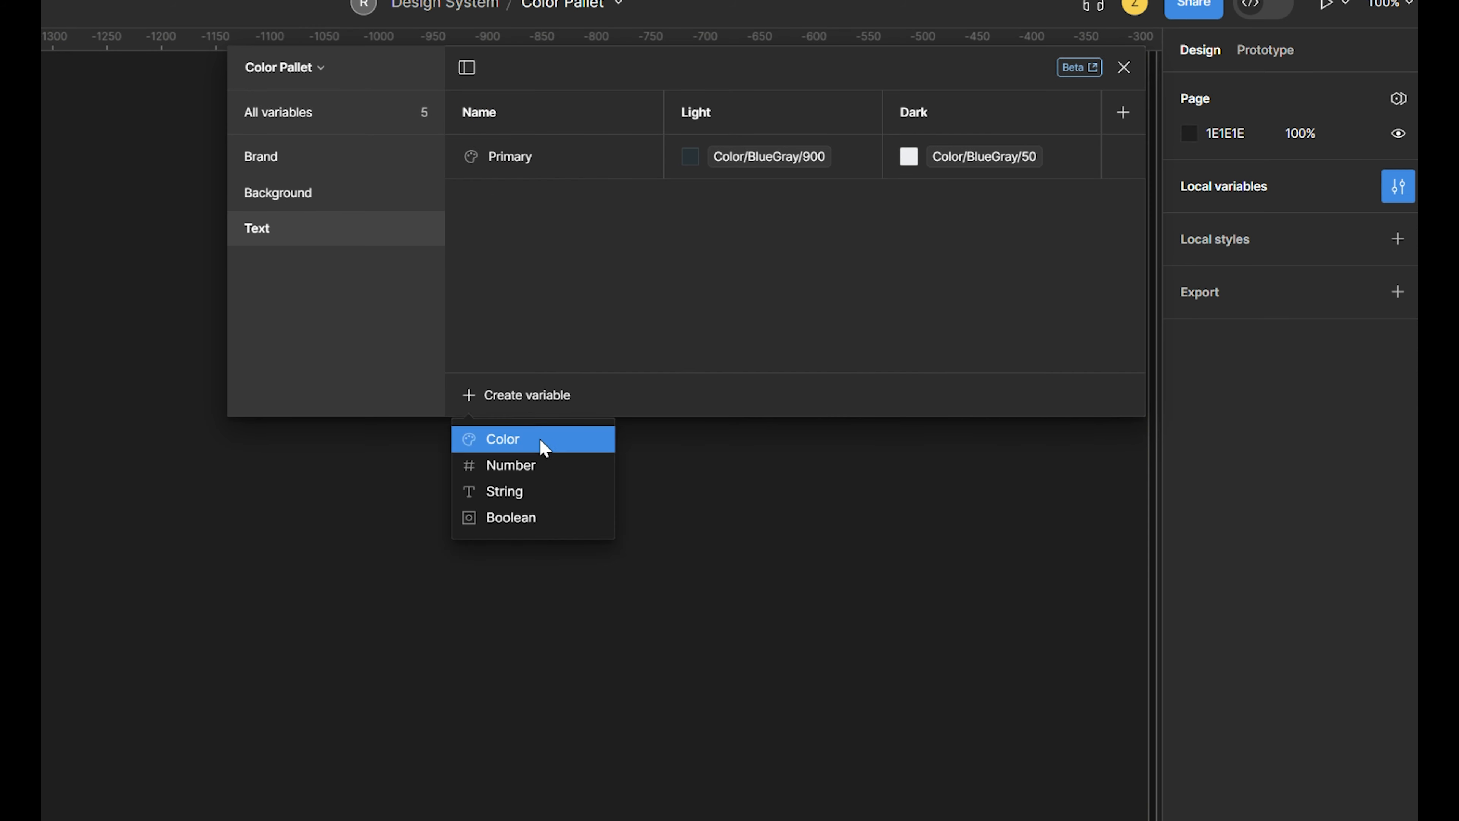
{"action": "left_click", "coordinate": [540, 446]}
{"action": "type", "text": "Secondary"}
{"action": "key", "text": "Return"}
- Link both the Light and Dark values of Text/Secondary to the library variable Color/BlueGray/500
{"action": "left_click", "coordinate": [690, 201]}
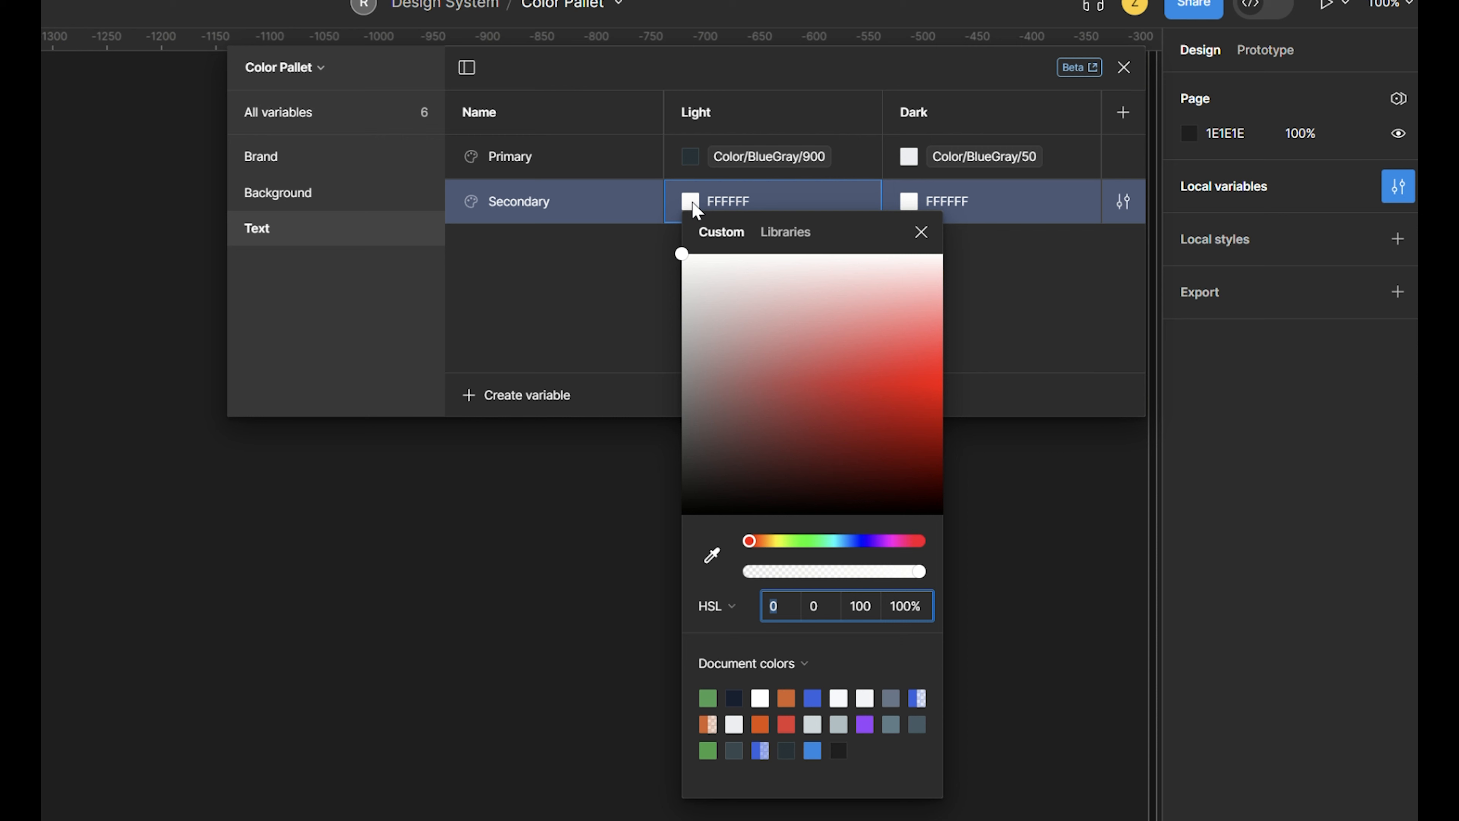
{"action": "left_click", "coordinate": [785, 232]}
{"action": "left_click", "coordinate": [776, 544]}
{"action": "left_click", "coordinate": [908, 201]}
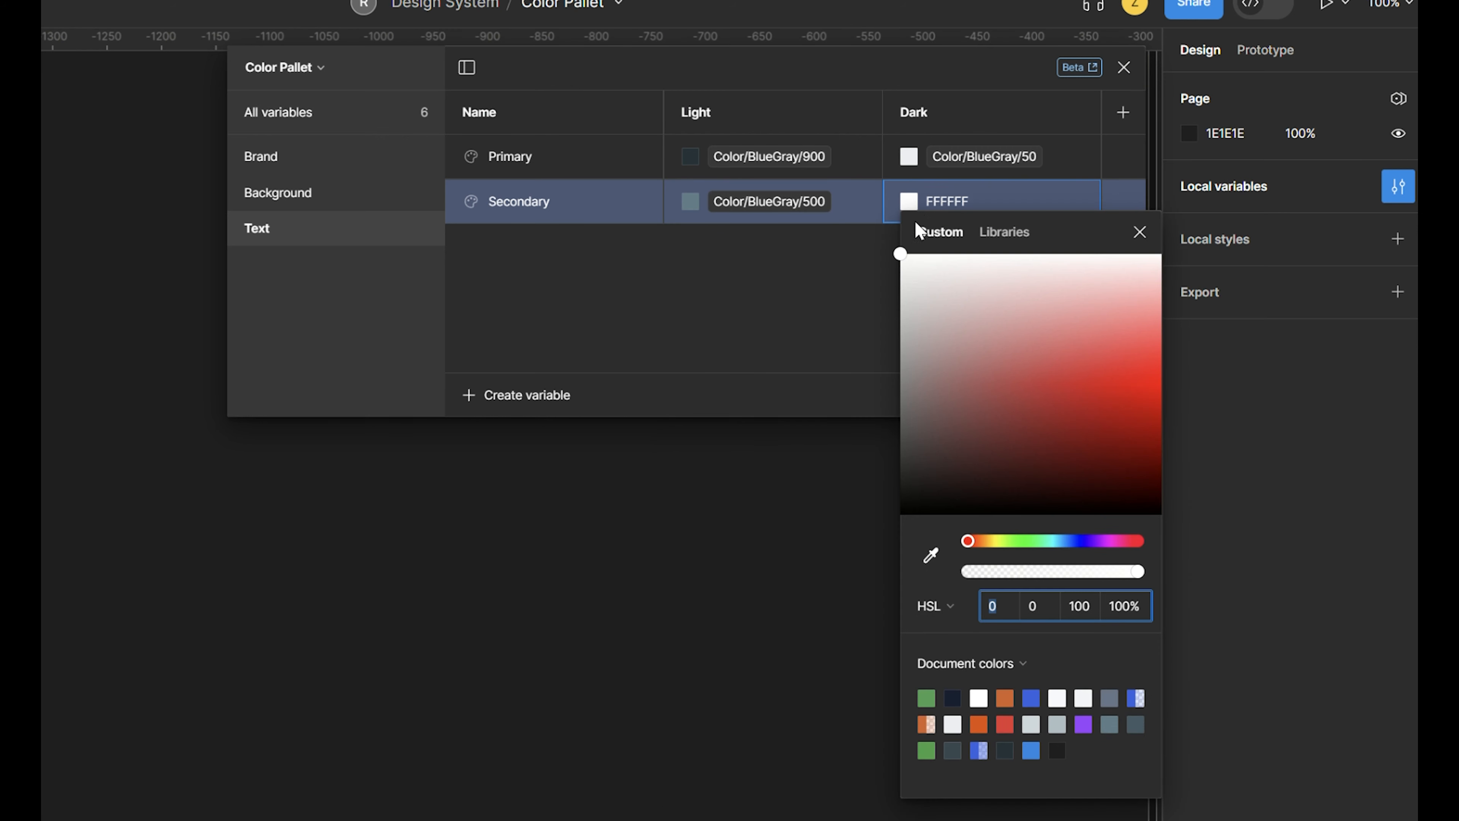
{"action": "left_click", "coordinate": [1008, 230]}
{"action": "left_click", "coordinate": [970, 545]}
- Create a color variable named "Accent" in the Text group
{"action": "left_click", "coordinate": [527, 395]}
{"action": "left_click", "coordinate": [525, 434]}
{"action": "type", "text": "Accent"}
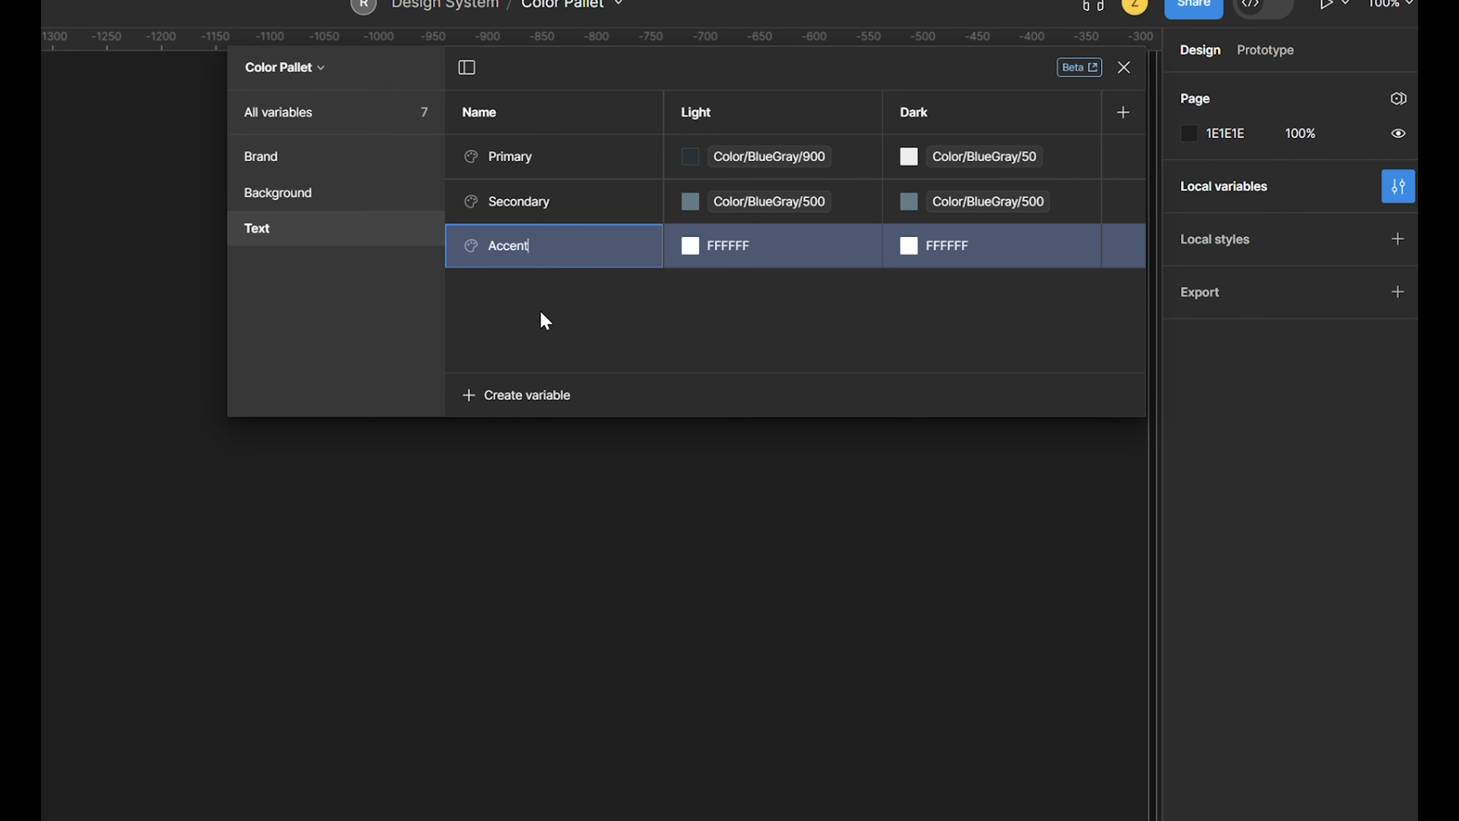
{"action": "key", "text": "Return"}
- Link both the Light and Dark values of Text/Accent to the library variable Color/Blue/600
{"action": "left_click", "coordinate": [690, 246]}
{"action": "left_click", "coordinate": [775, 277]}
{"action": "type", "text": "blue/"}
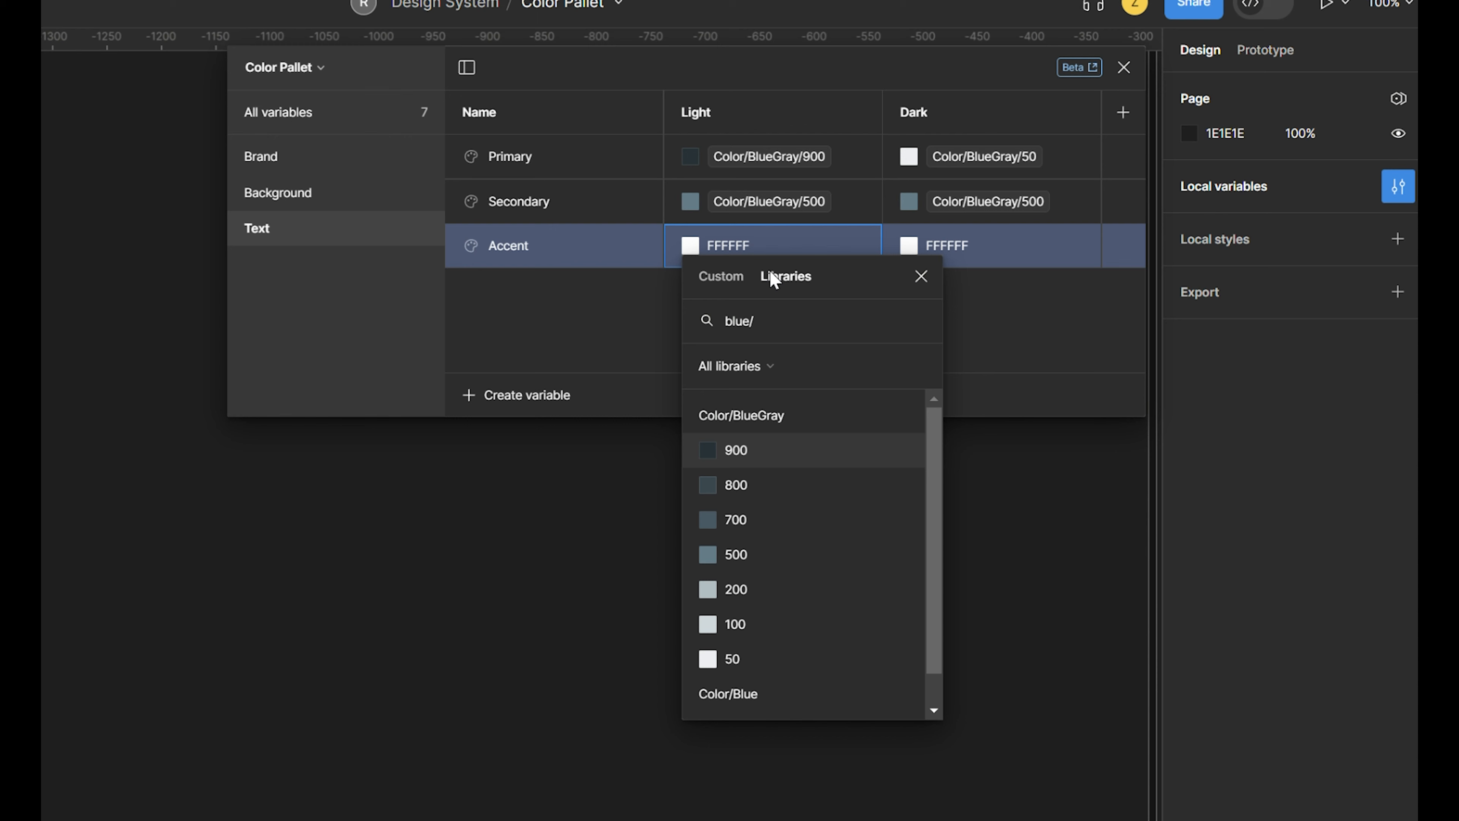
{"action": "type", "text": "6"}
{"action": "key", "text": "Return"}
{"action": "left_click", "coordinate": [908, 246]}
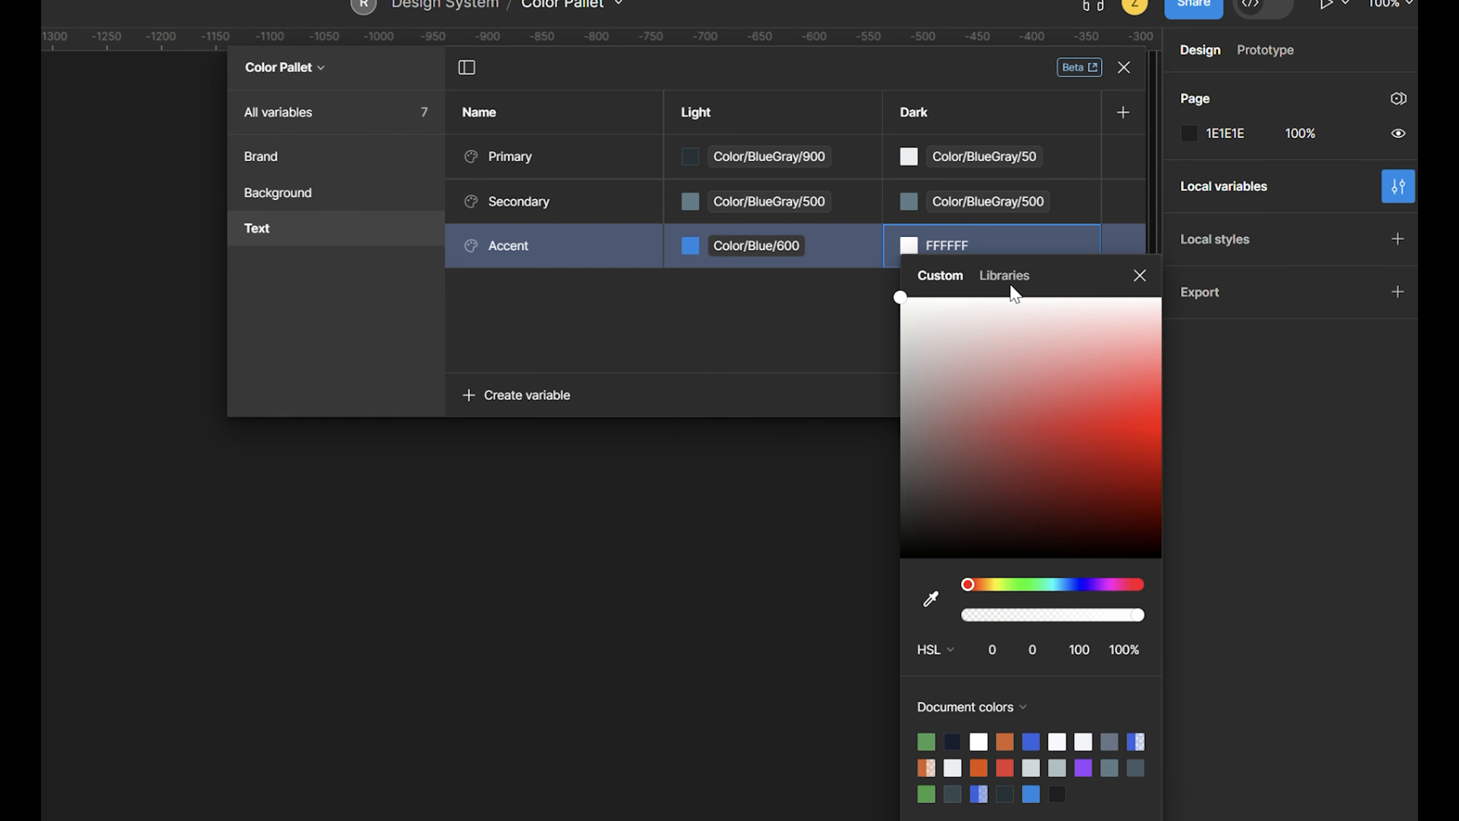
{"action": "left_click", "coordinate": [1013, 286]}
{"action": "type", "text": "blue/"}
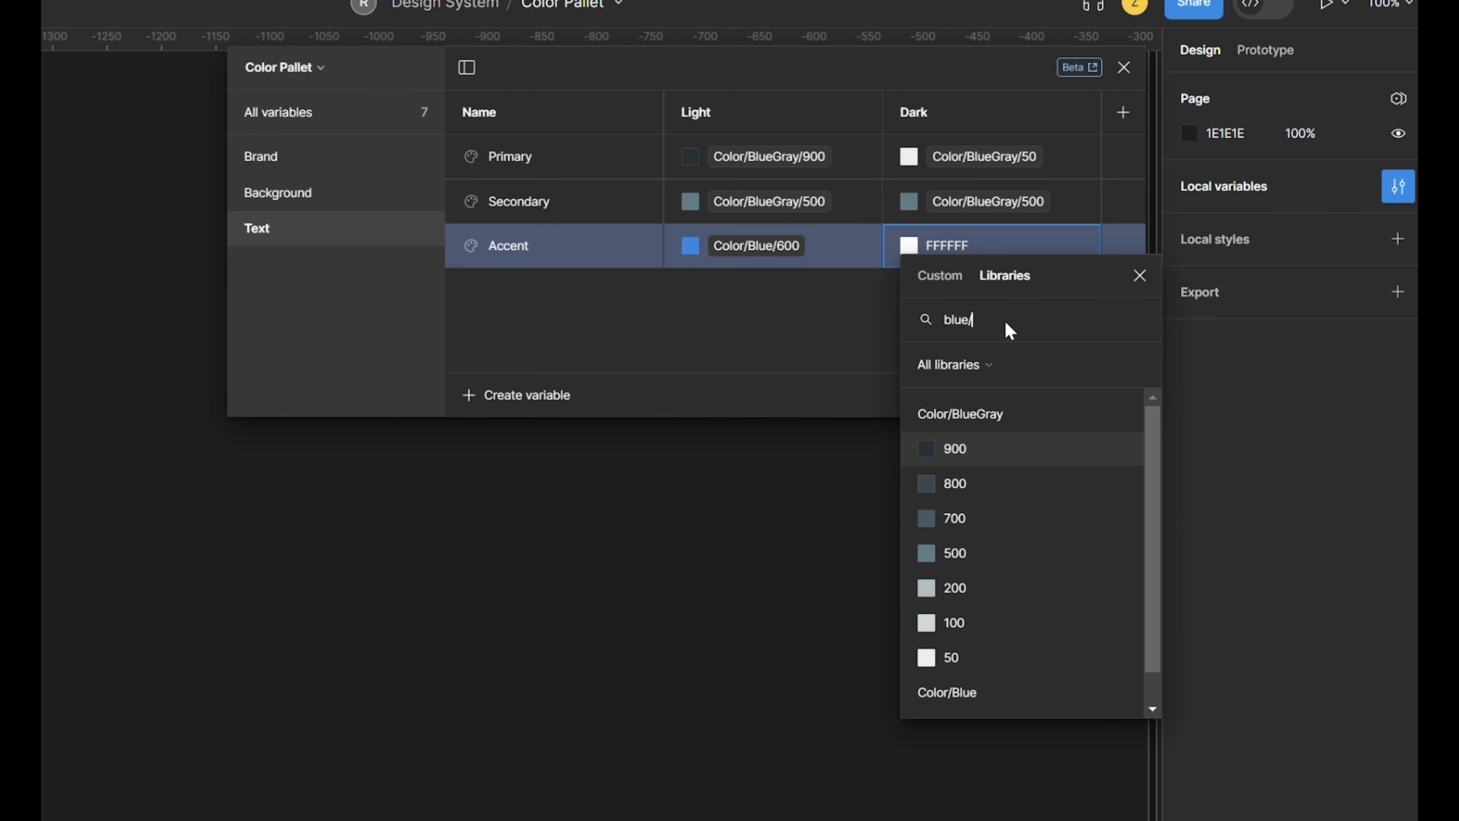
{"action": "type", "text": "600"}
{"action": "key", "text": "Return"}
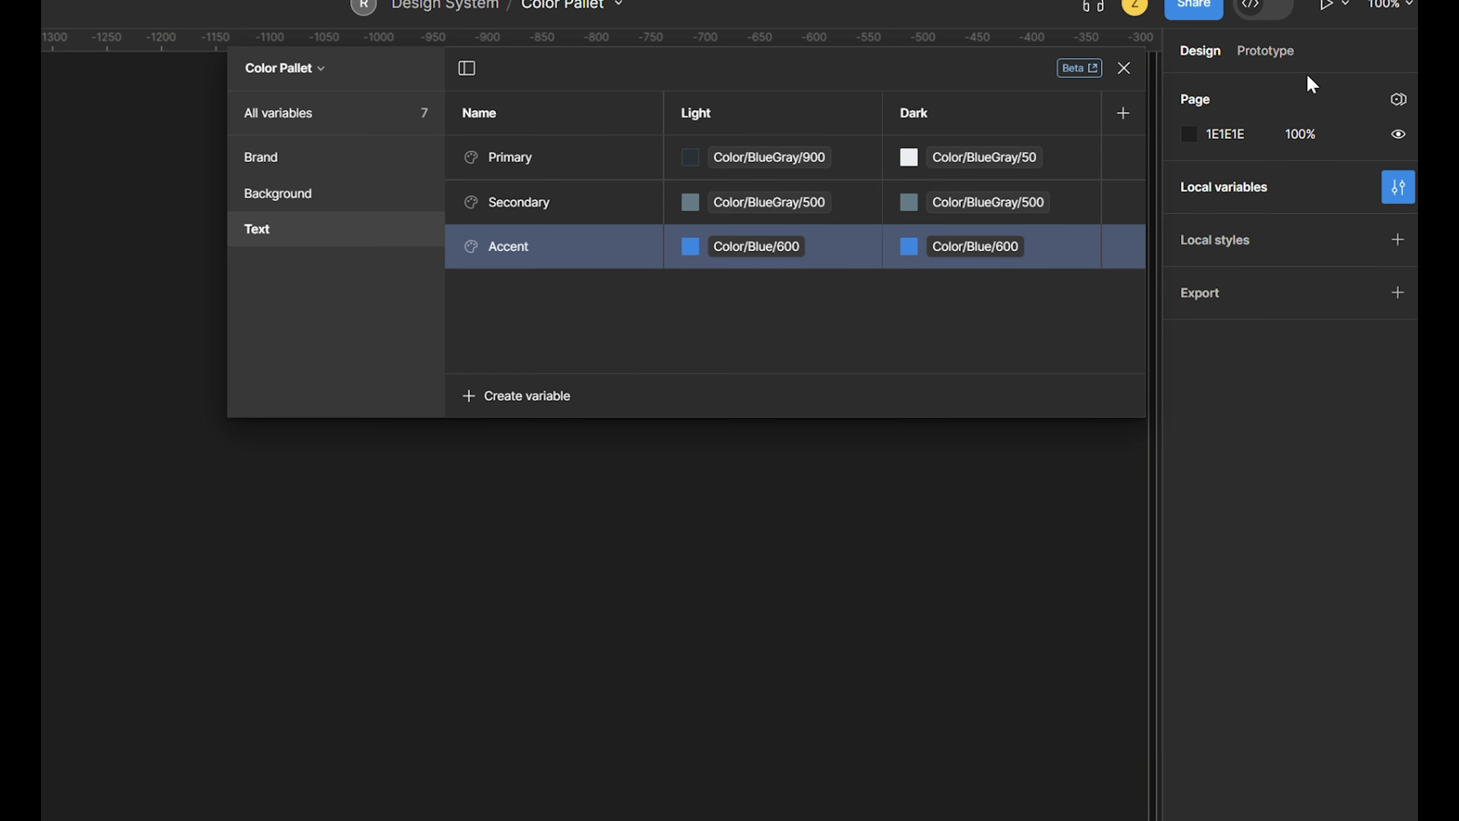
- Add Validation color variables and a Divider variable linked to Color/BlueGray/200 for Light and Color/BlueGray/700 for Dark
{"action": "left_click", "coordinate": [304, 118]}
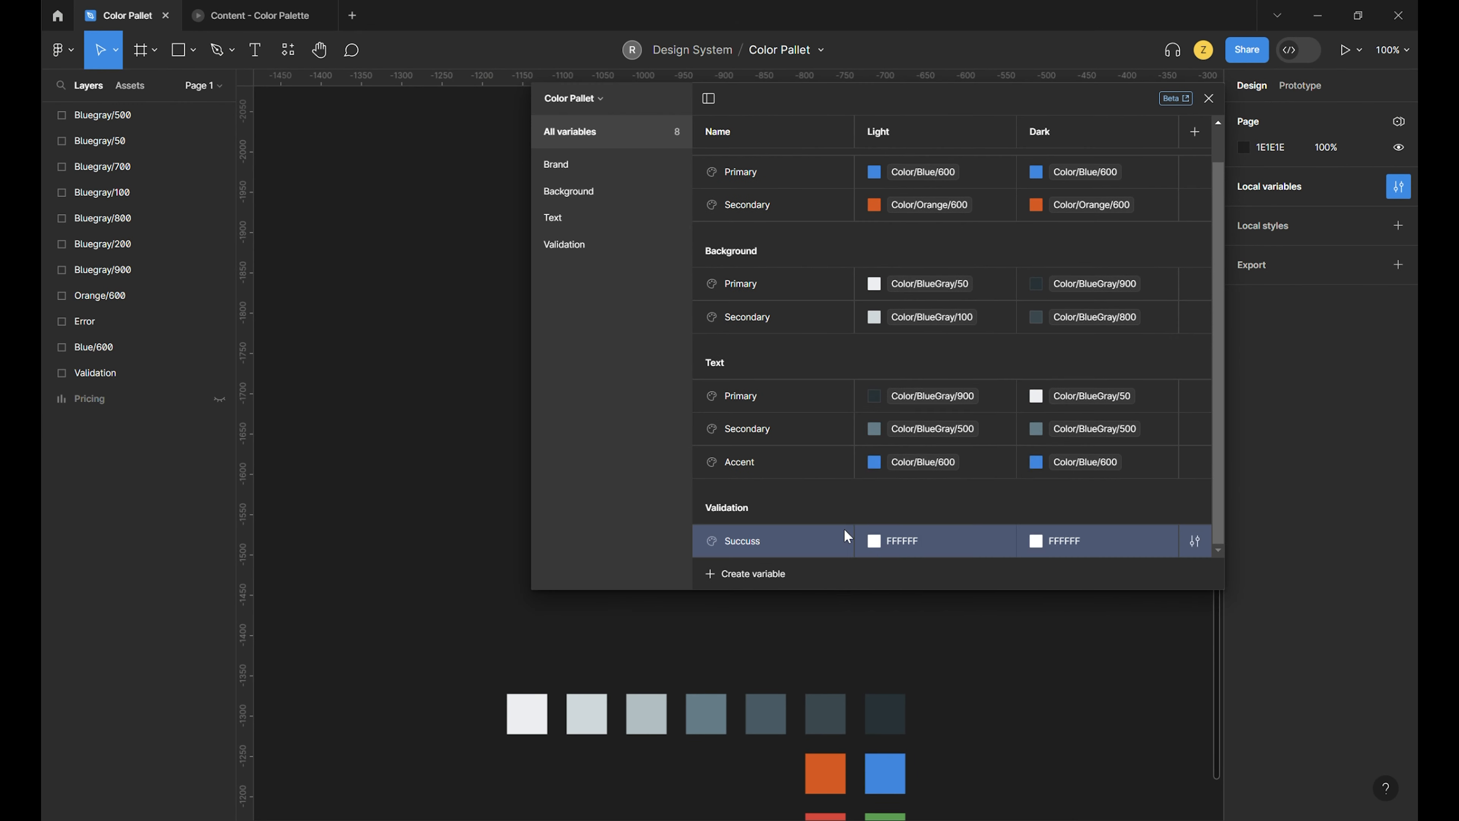
{"action": "left_click", "coordinate": [752, 573]}
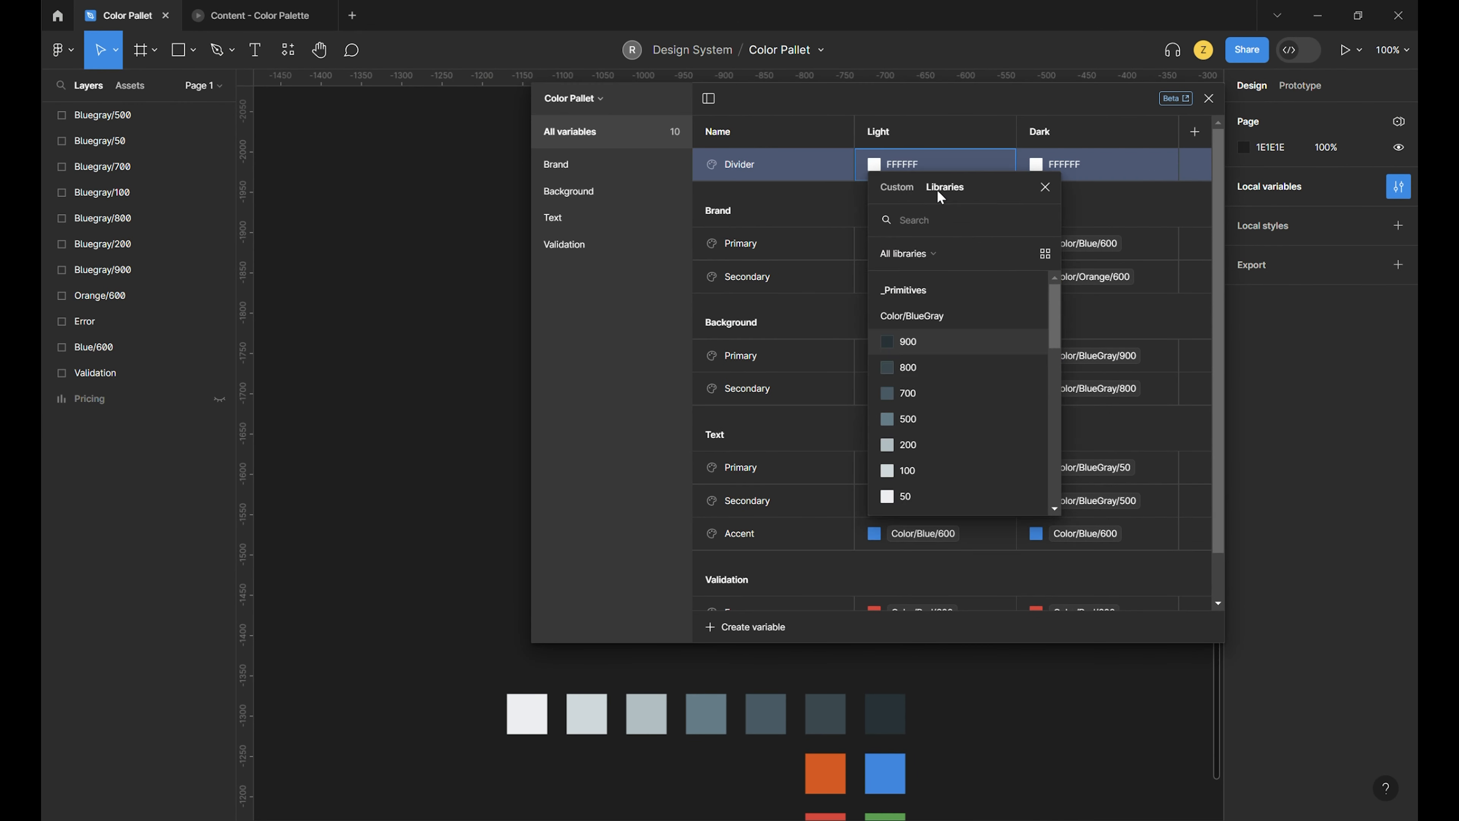
{"action": "left_click", "coordinate": [954, 450]}
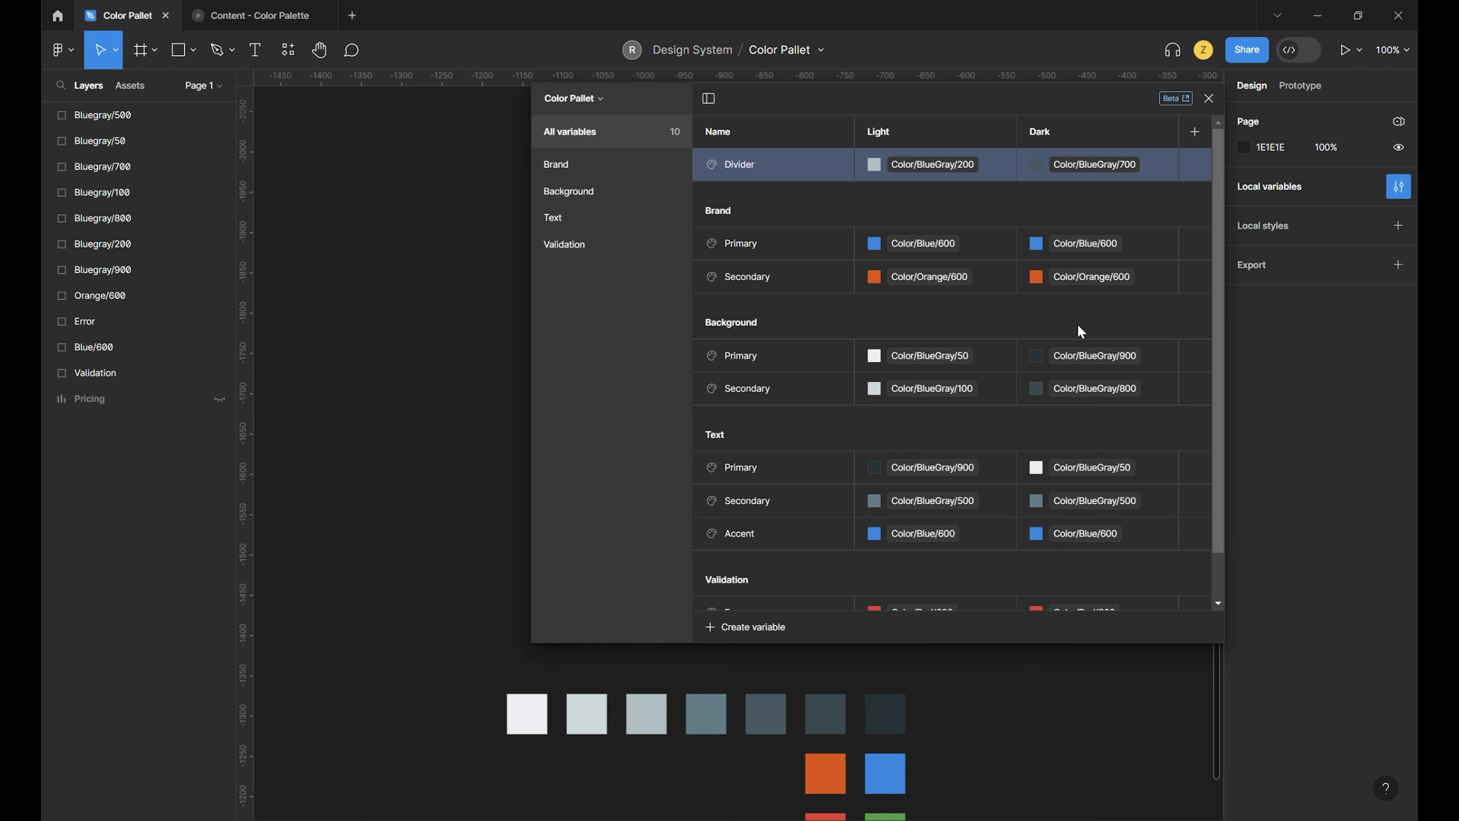
- Draw a frame about 444 × 277 above the color swatches and fill it with the Background/Primary variable
{"action": "key", "text": "Escape"}
{"action": "key", "text": "f"}
{"action": "left_click_drag", "start_coordinate": [490, 256], "coordinate": [848, 480]}
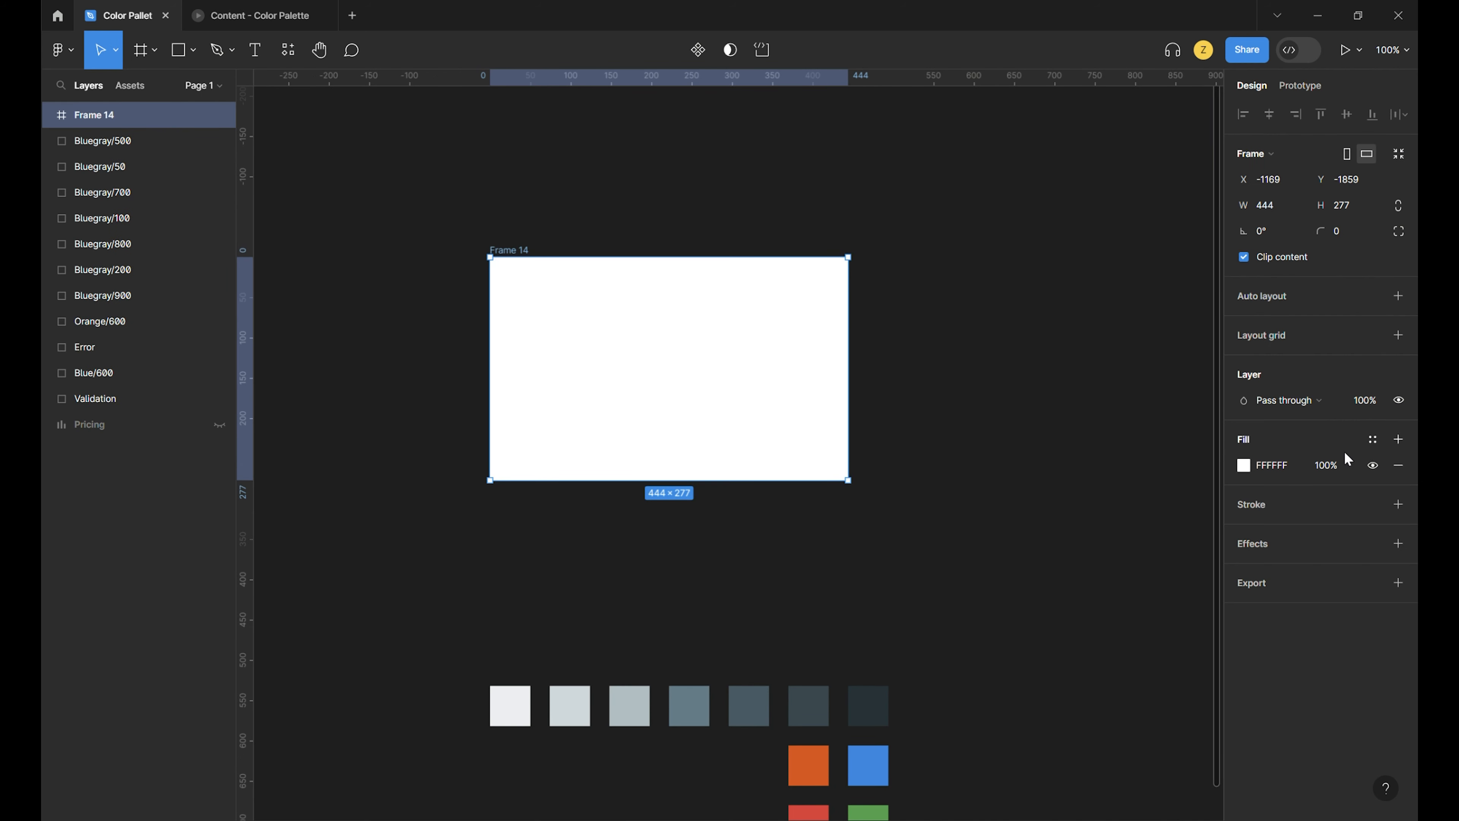
{"action": "left_click", "coordinate": [1372, 439]}
{"action": "type", "text": "bac"}
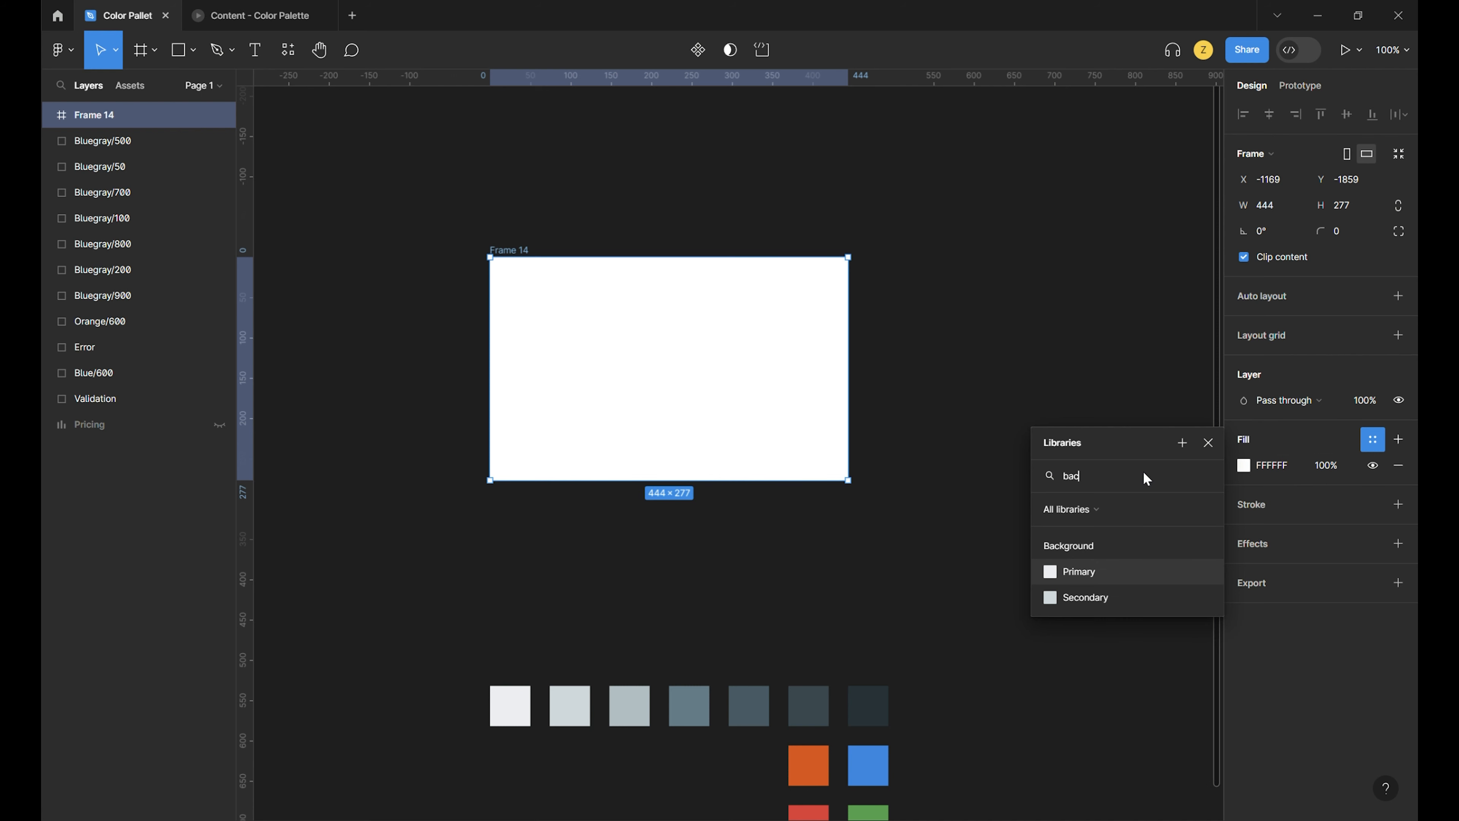
{"action": "left_click", "coordinate": [1133, 568]}
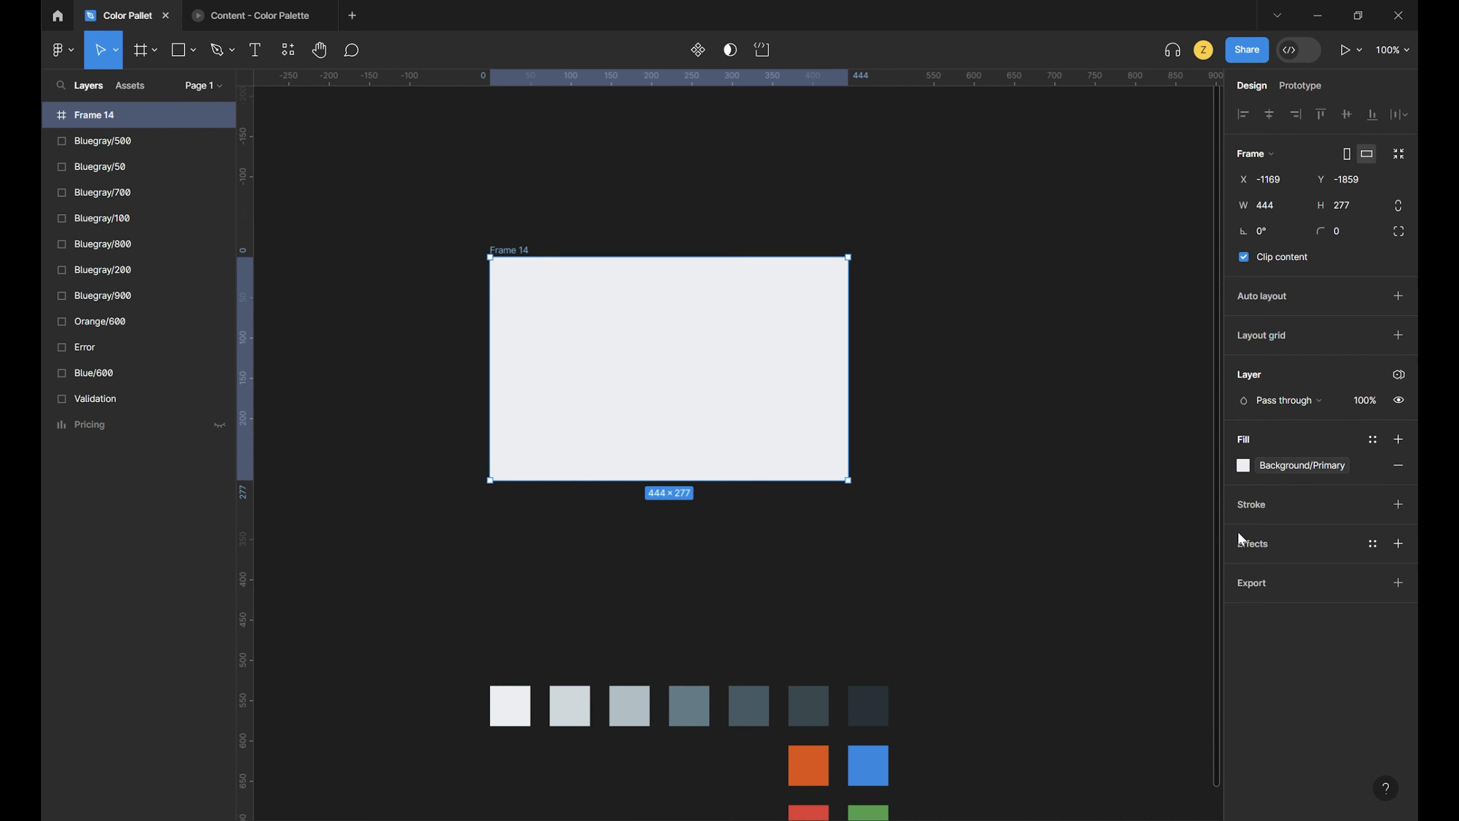
- Switch the new frame's Color Pallet variable mode to Dark
{"action": "left_click", "coordinate": [1399, 376]}
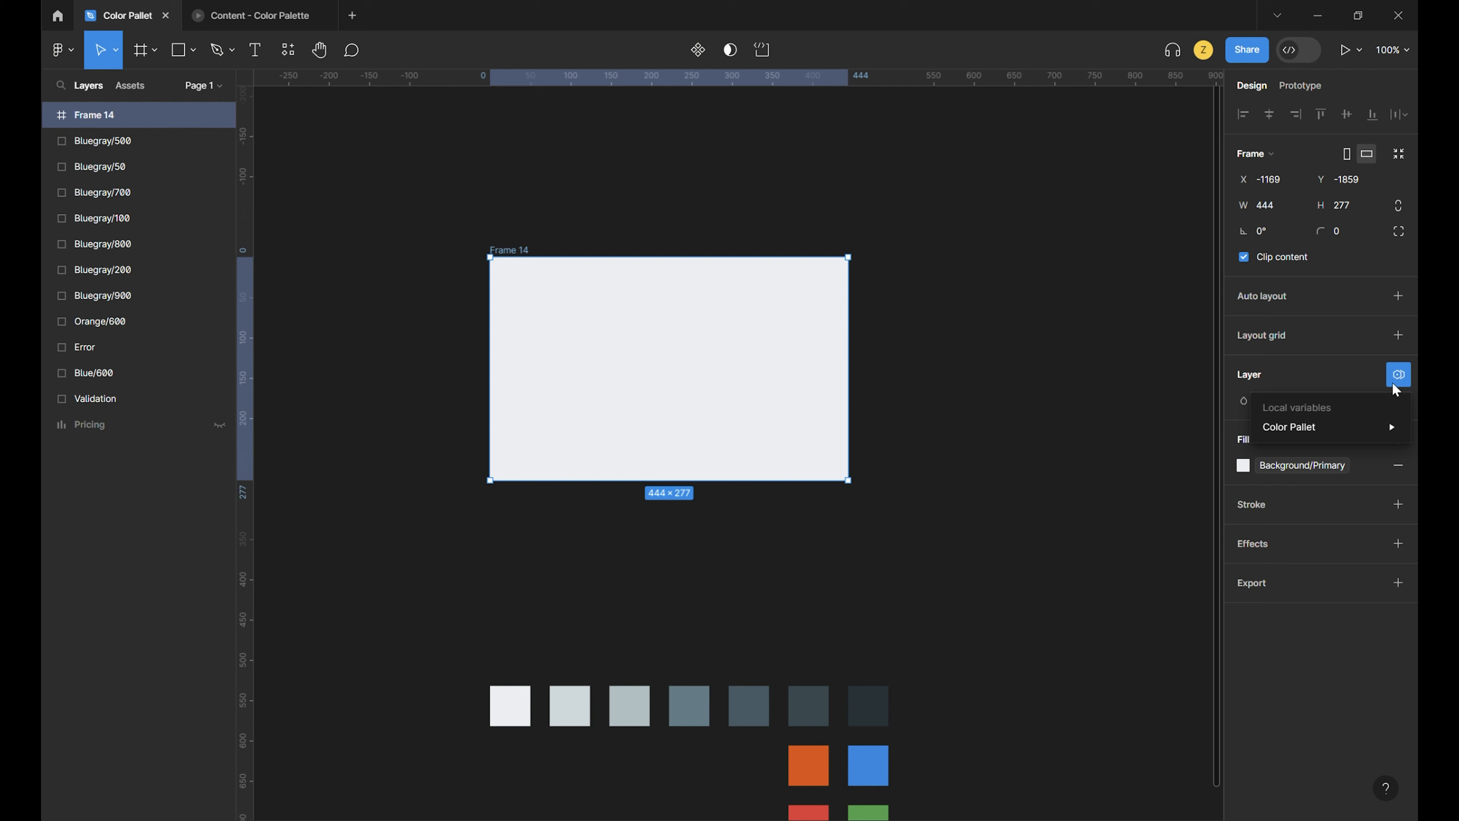
{"action": "mouse_move", "coordinate": [1350, 429]}
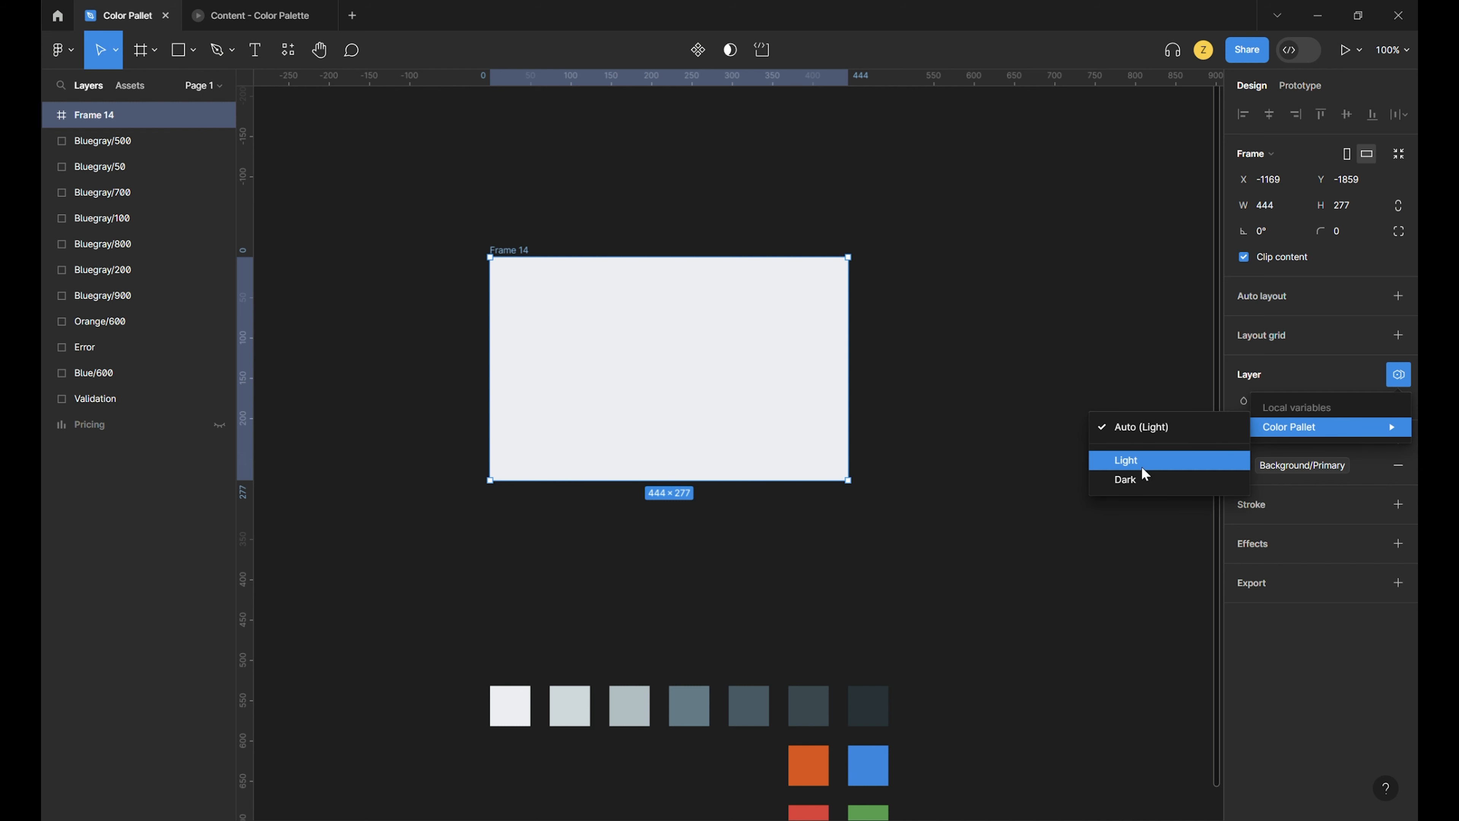
{"action": "left_click", "coordinate": [1141, 477]}
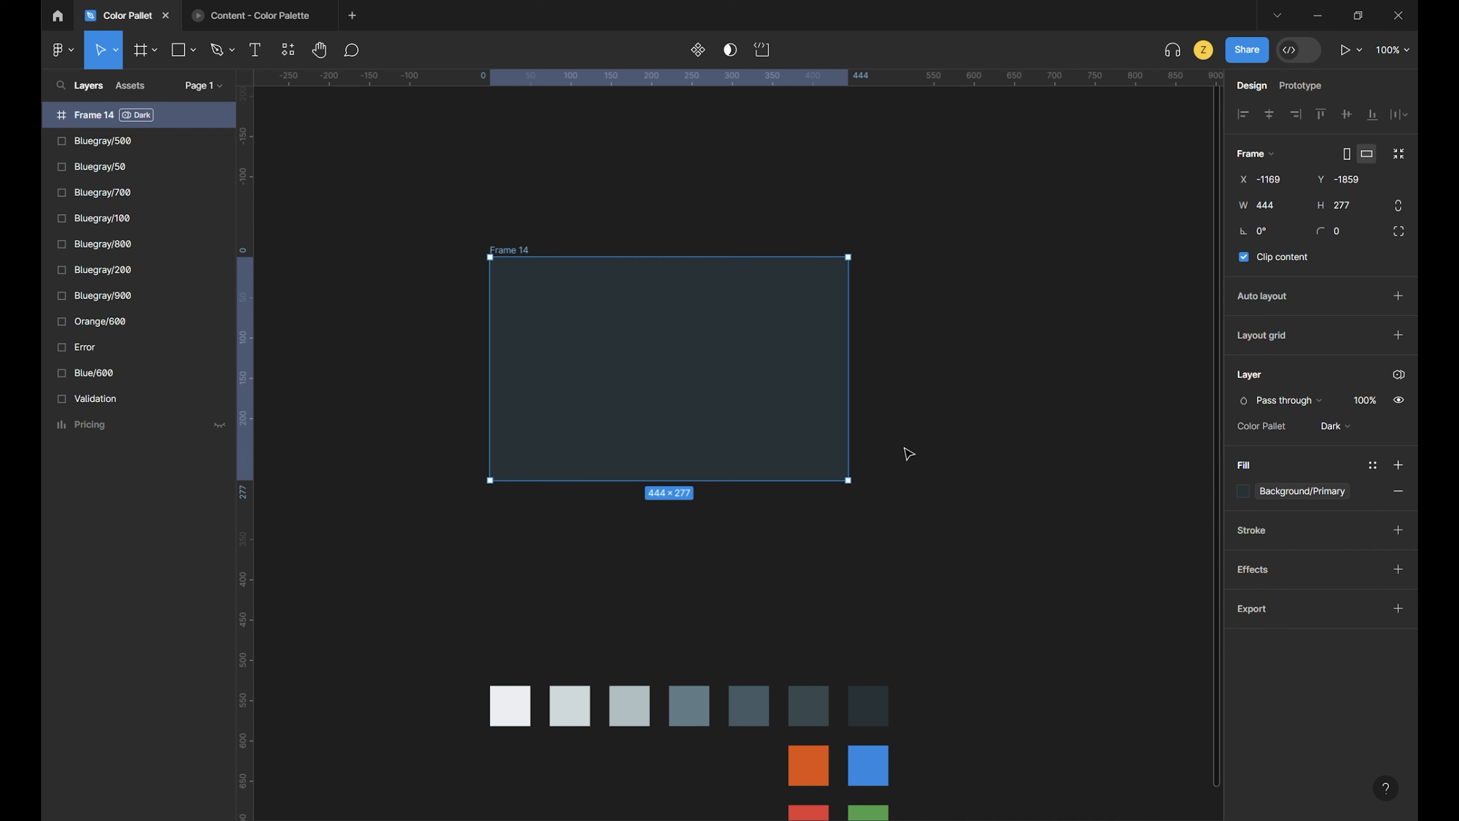
{"action": "left_click", "coordinate": [1244, 495]}
{"action": "left_click", "coordinate": [1244, 495]}
{"action": "left_click", "coordinate": [784, 521]}
{"action": "scroll", "coordinate": [785, 520], "scroll_direction": "up", "scroll_amount": 1}
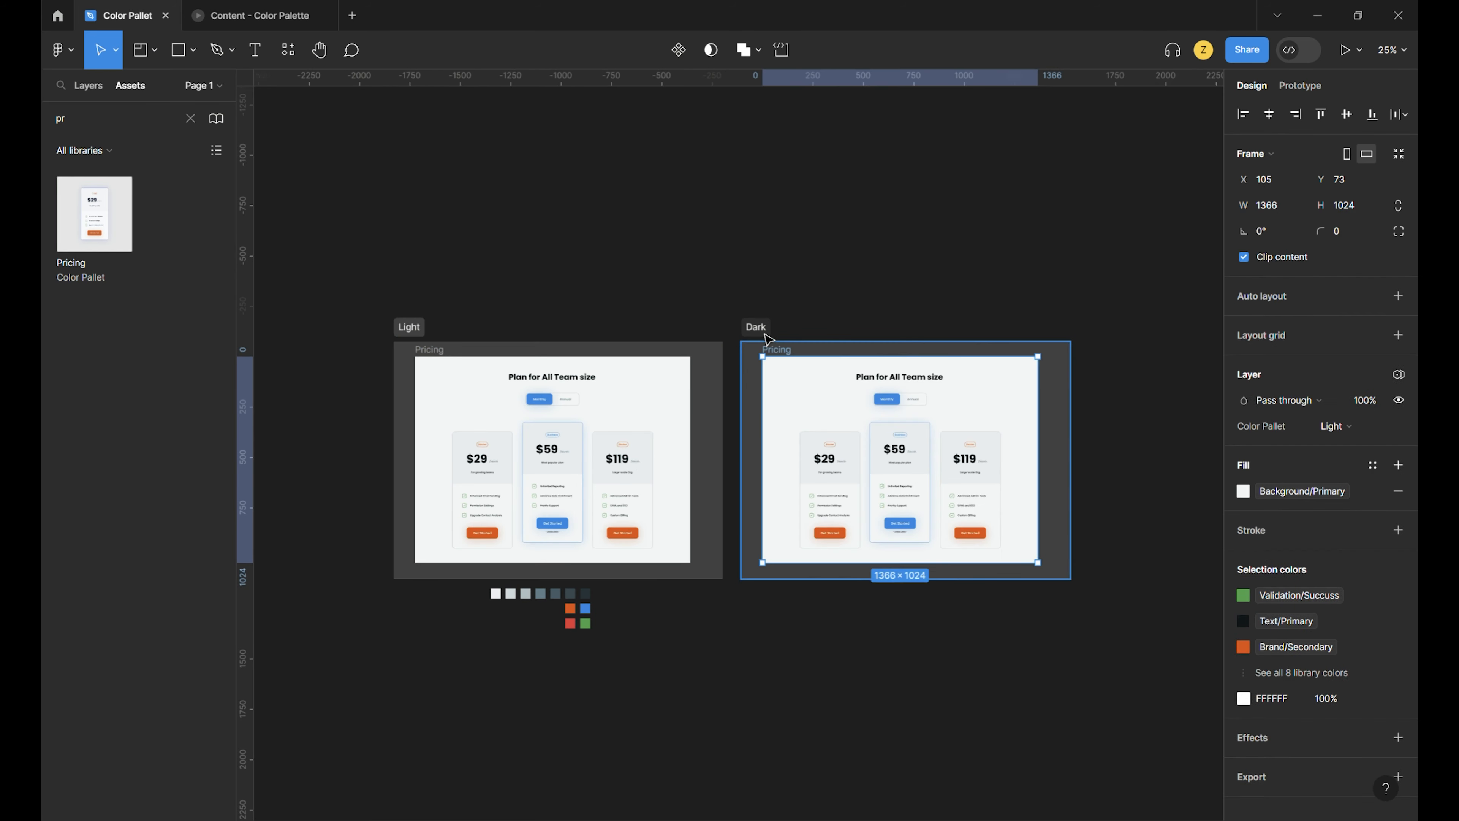
- Undo the placement of the Pricing frame copy in the Dark section
{"action": "key", "text": "ctrl+z"}
{"action": "left_click", "coordinate": [632, 247]}
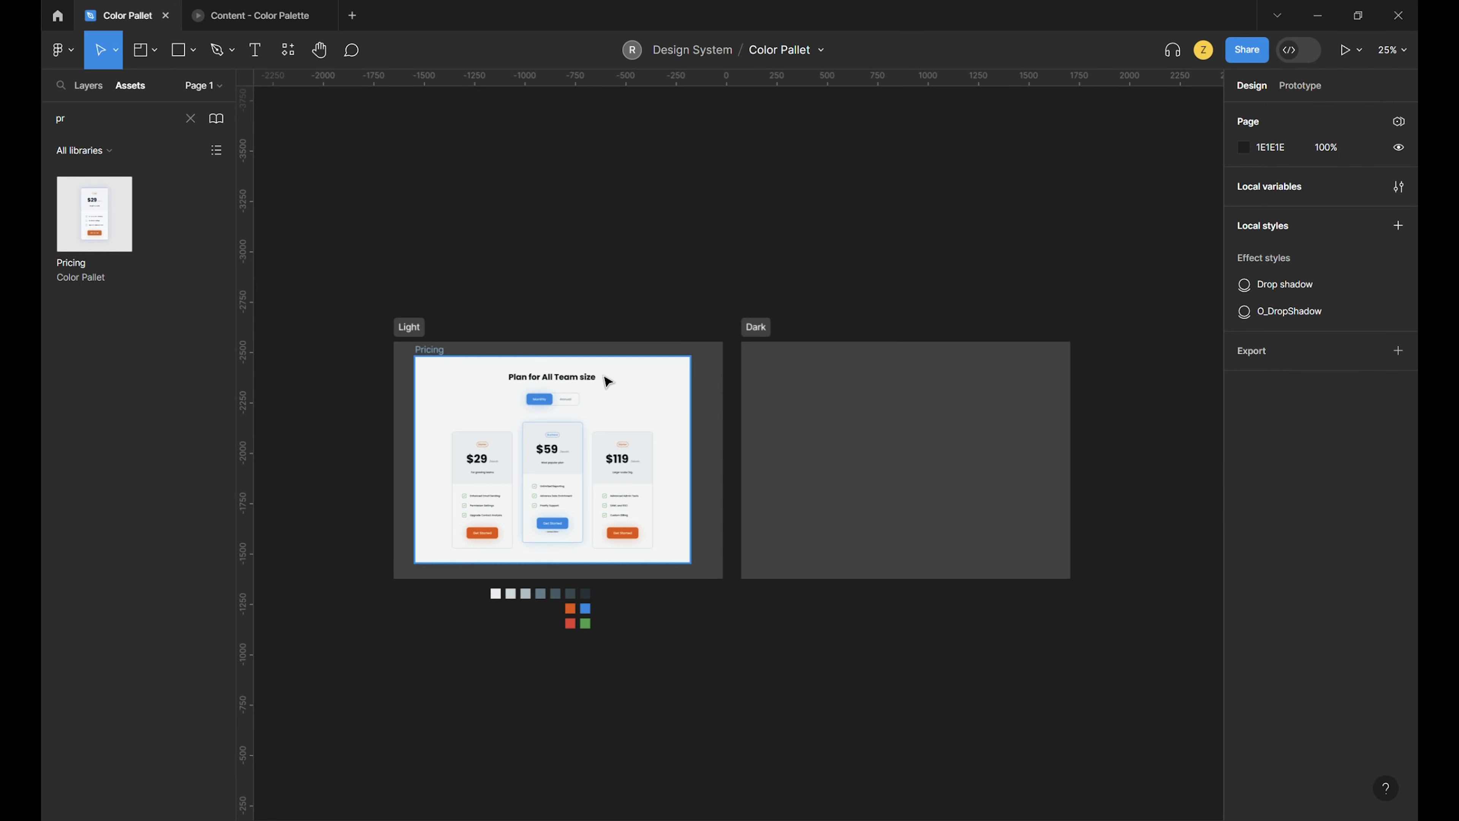
- Set the Color Pallet variable mode of the Light section to Light
{"action": "left_click", "coordinate": [415, 329]}
{"action": "left_click", "coordinate": [1400, 273]}
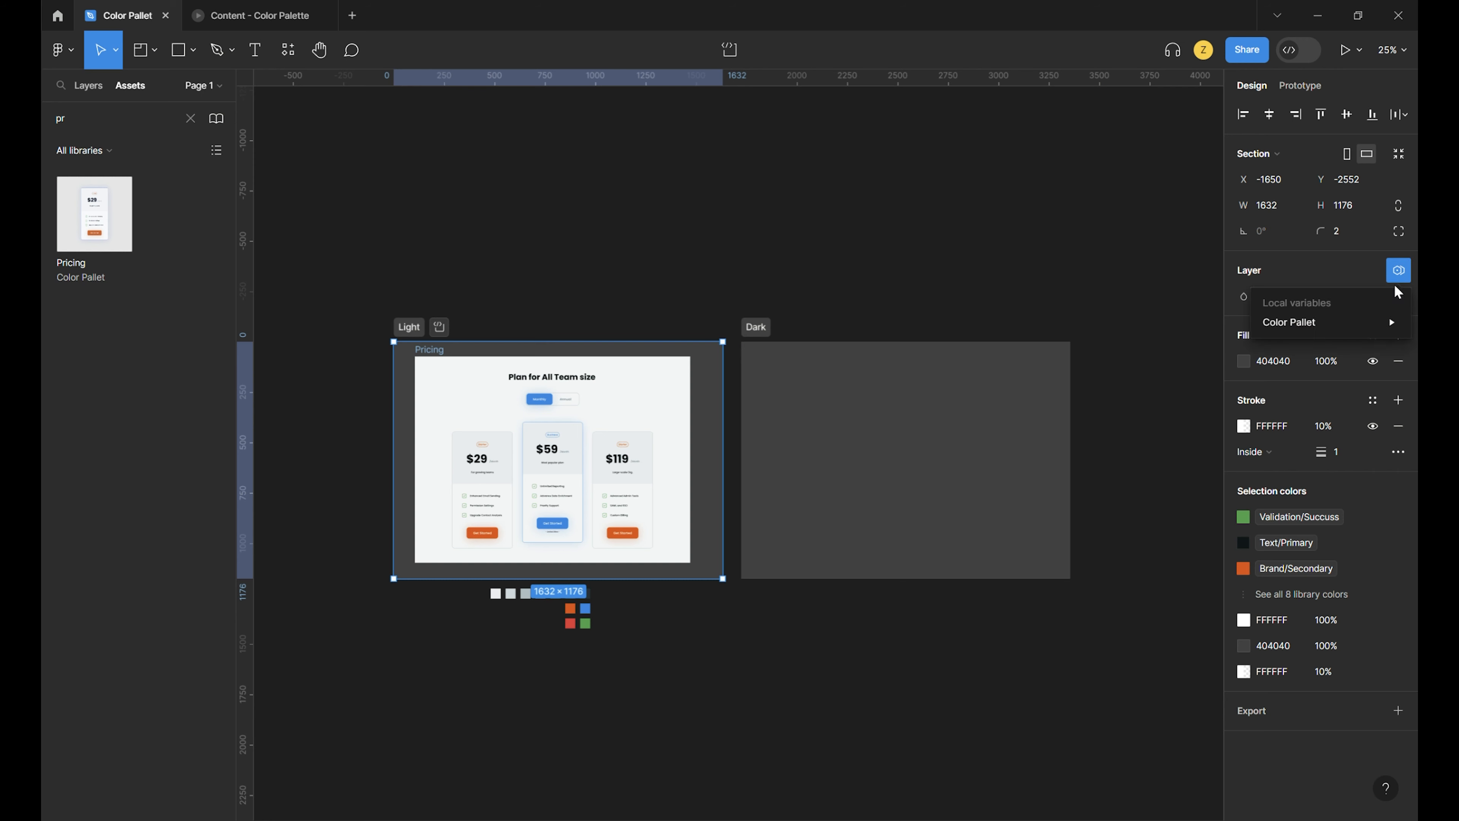
{"action": "mouse_move", "coordinate": [1365, 325]}
{"action": "left_click", "coordinate": [977, 377]}
{"action": "left_click", "coordinate": [834, 306]}
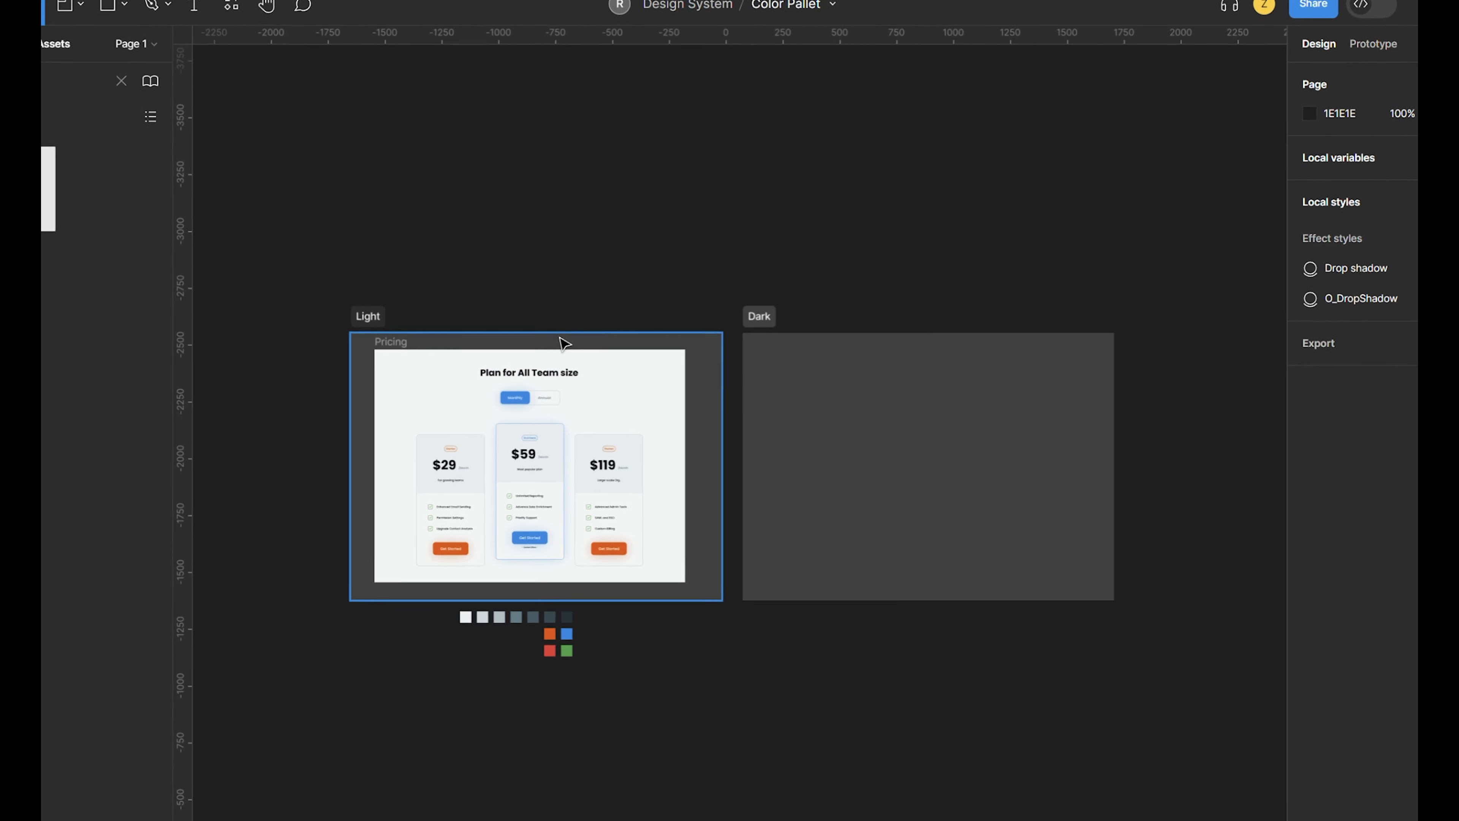
- Duplicate the Pricing frame from the Light section into the Dark section
{"action": "left_click", "coordinate": [410, 353]}
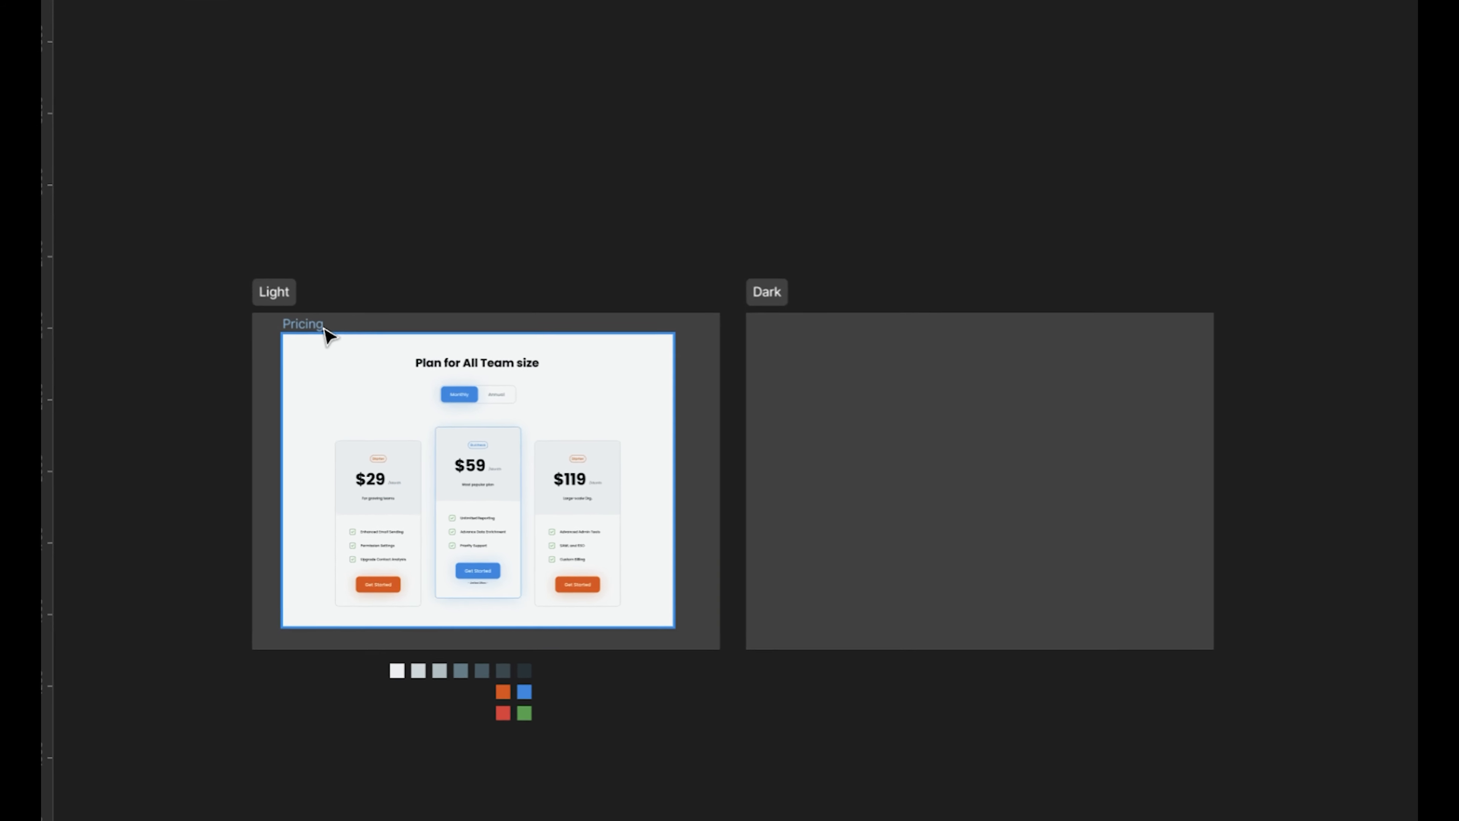
{"action": "left_click_drag", "start_coordinate": [258, 354], "coordinate": [866, 354]}
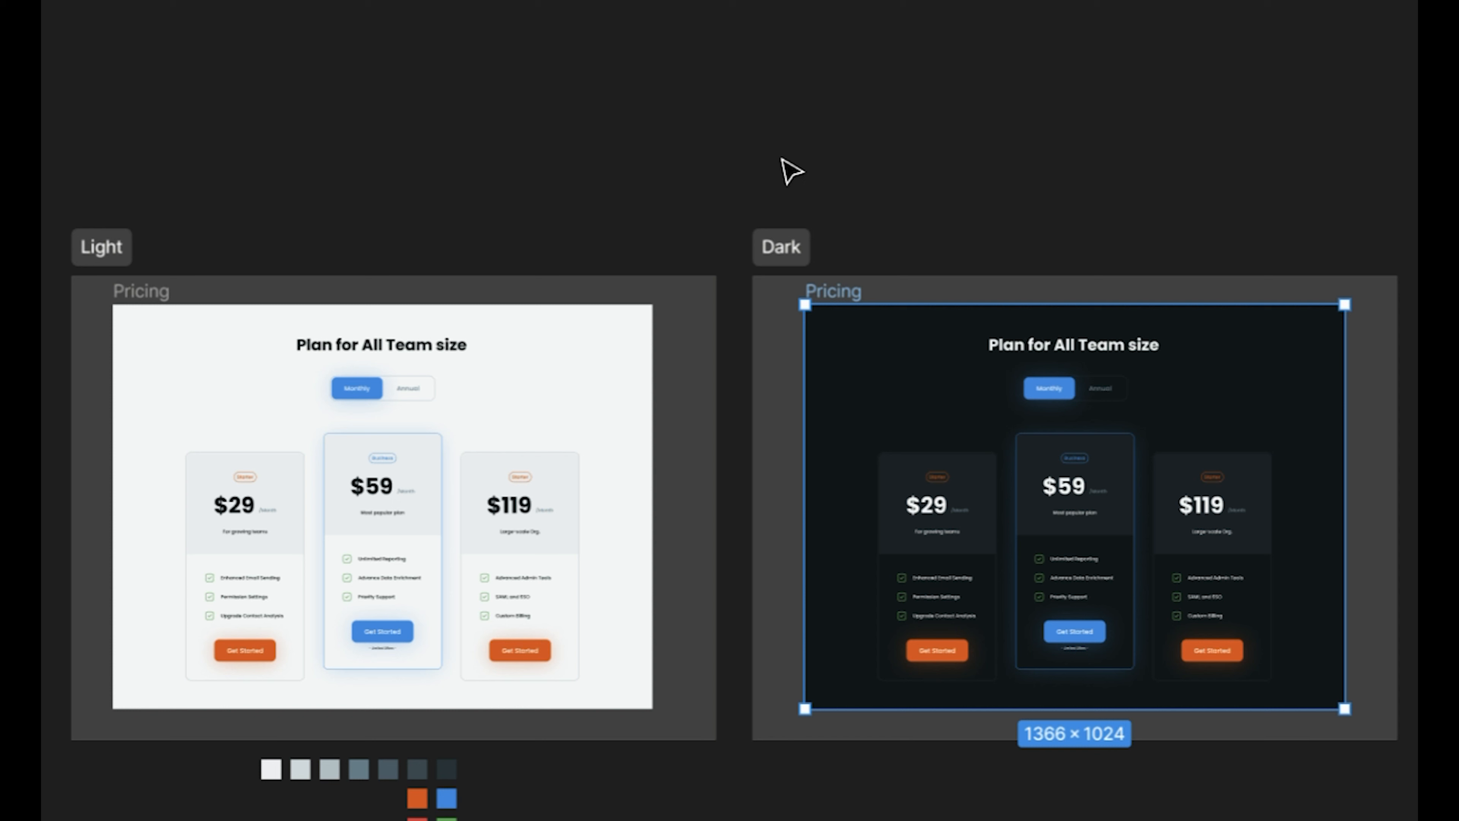
{"action": "left_click", "coordinate": [790, 171]}
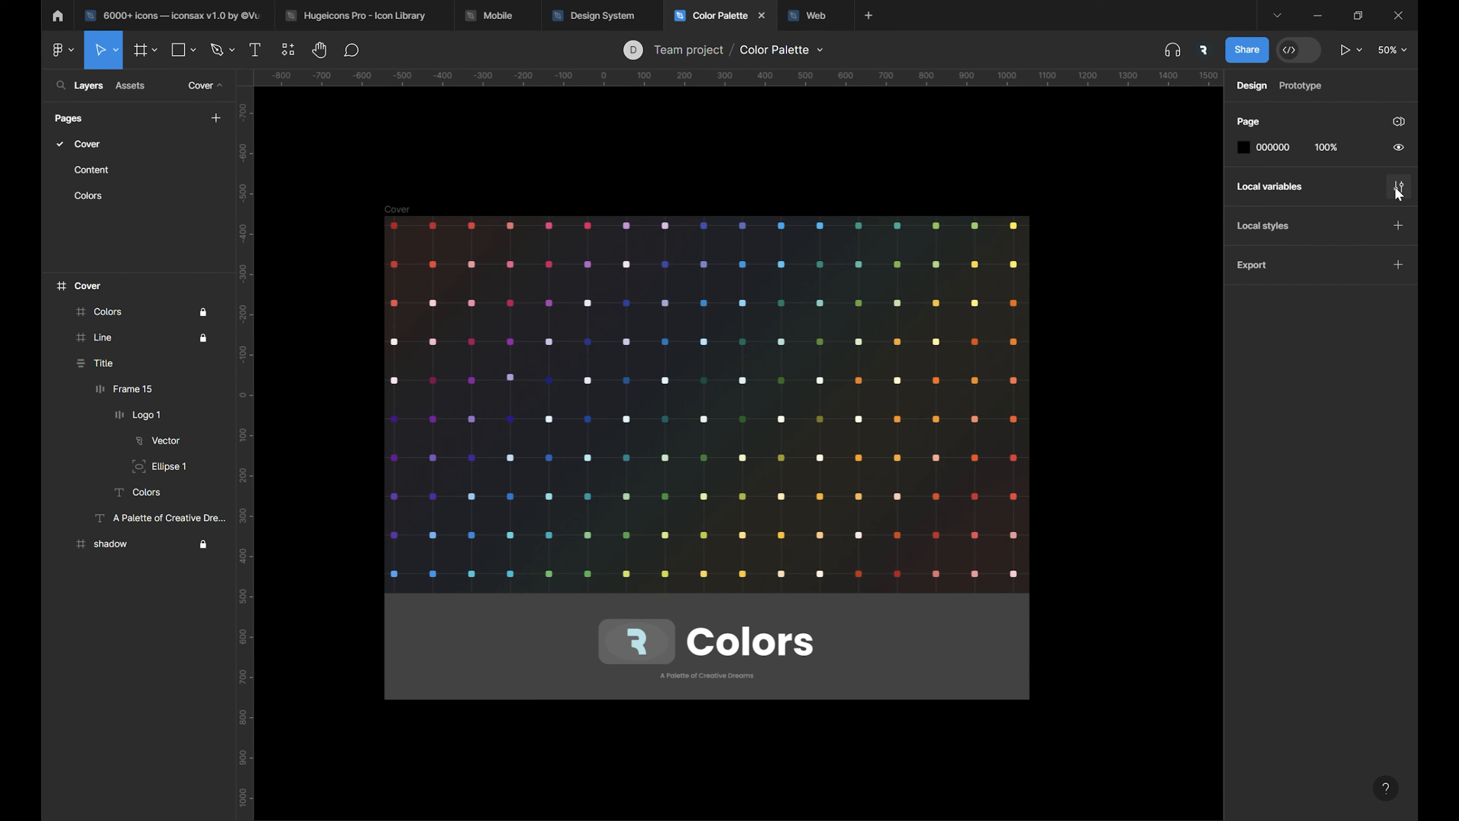
- Open the local variables of the Color Palette file and examine the shades in each hue group
{"action": "left_click", "coordinate": [1398, 186]}
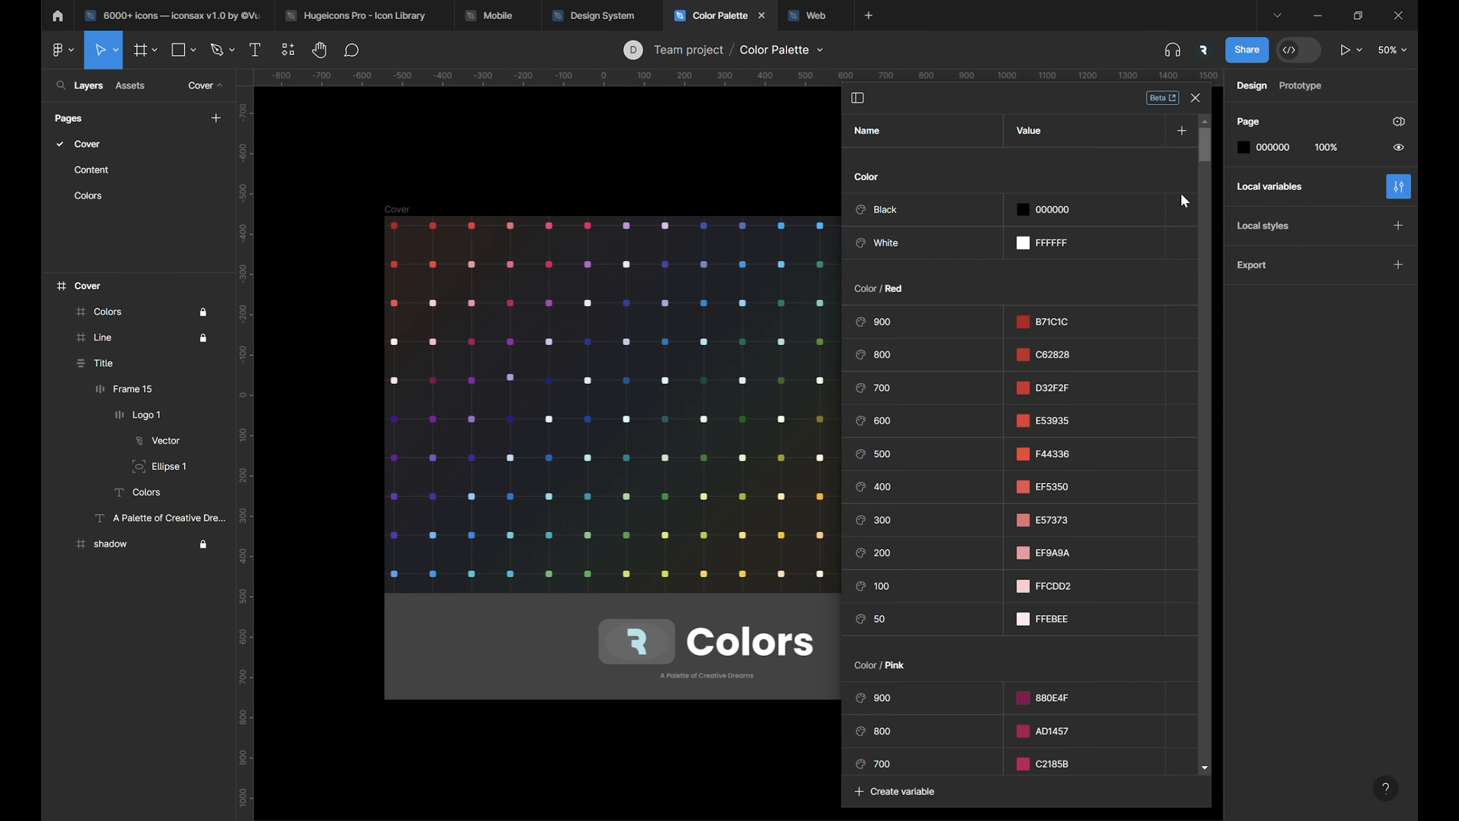
{"action": "scroll", "coordinate": [1113, 193], "scroll_direction": "down", "scroll_amount": 12}
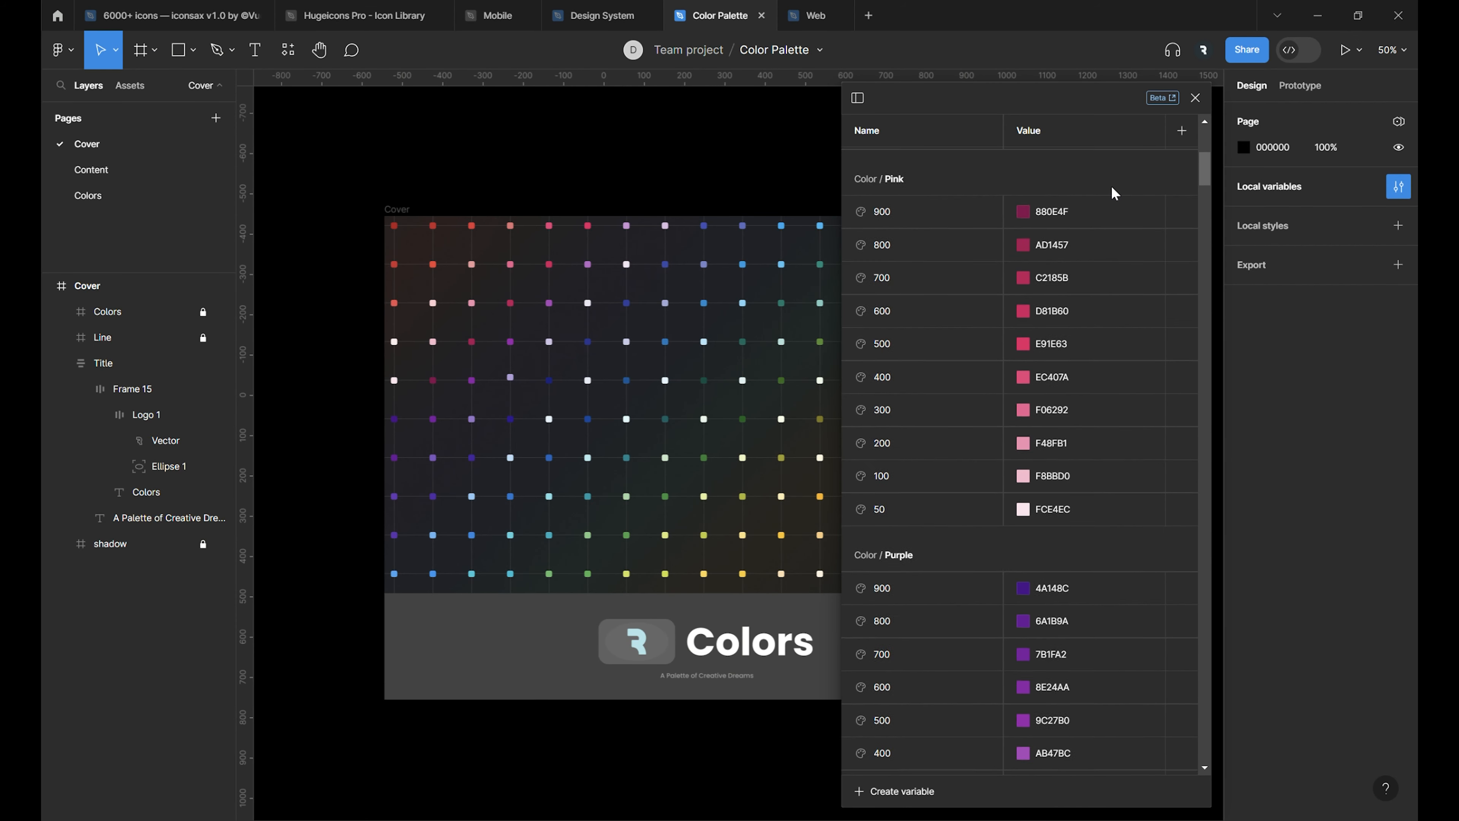
{"action": "scroll", "coordinate": [1114, 193], "scroll_direction": "down", "scroll_amount": 15}
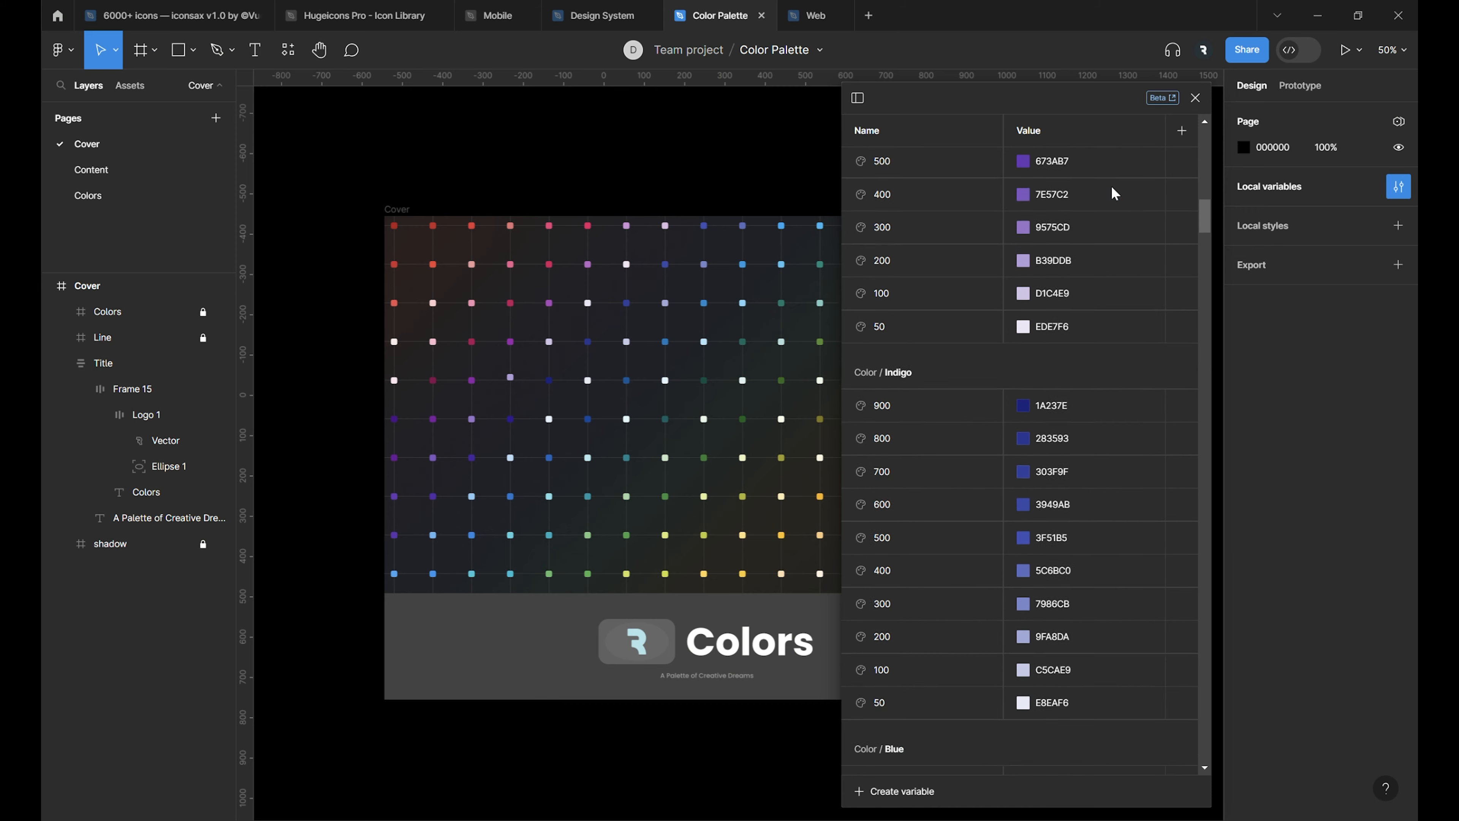
{"action": "scroll", "coordinate": [1113, 193], "scroll_direction": "down", "scroll_amount": 15}
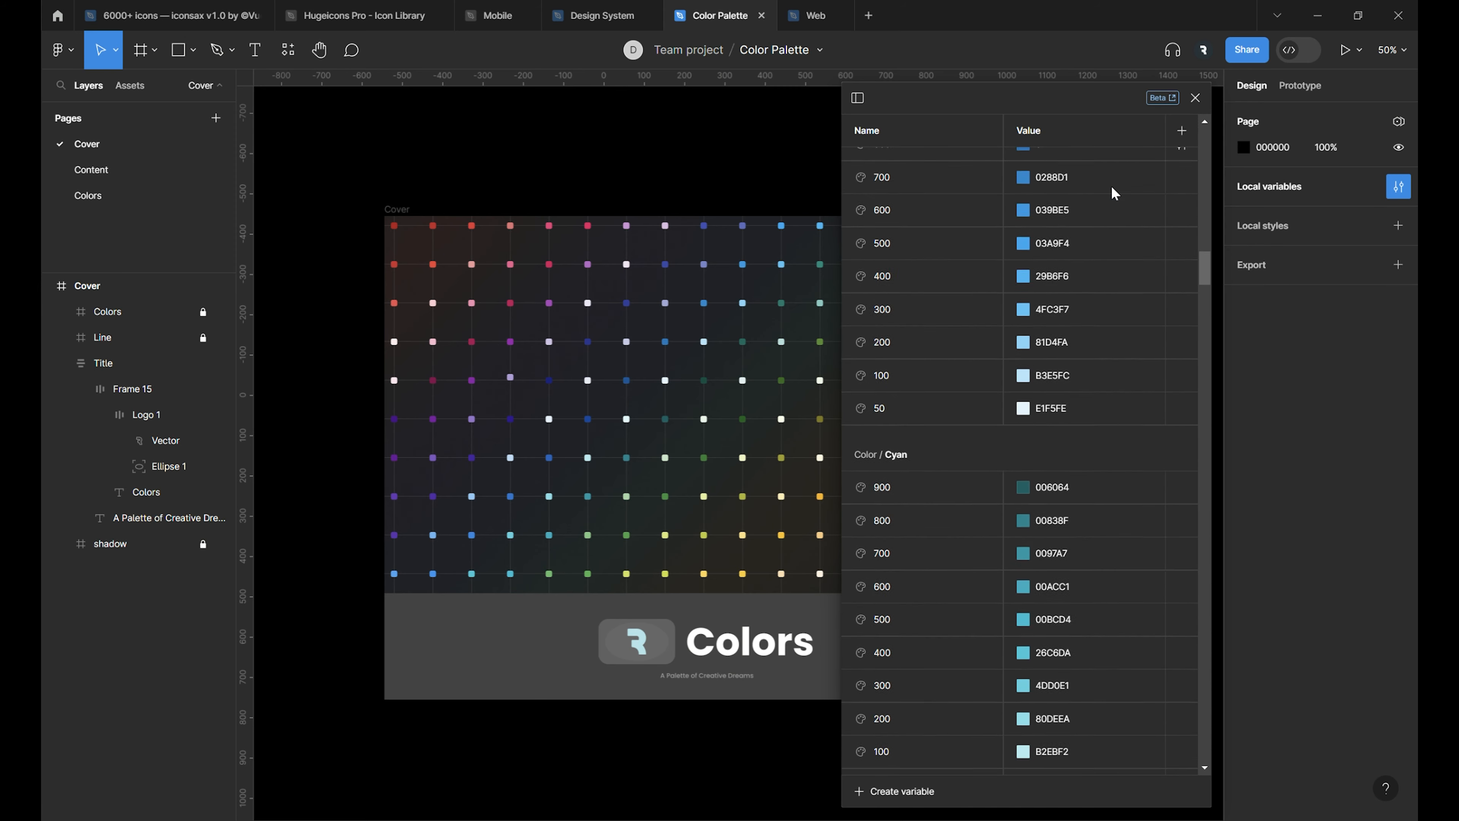
- Review the remaining color variable groups and their hex values, from Cyan through Gunmetal at the end of the list
{"action": "scroll", "coordinate": [1113, 193], "scroll_direction": "down", "scroll_amount": 15}
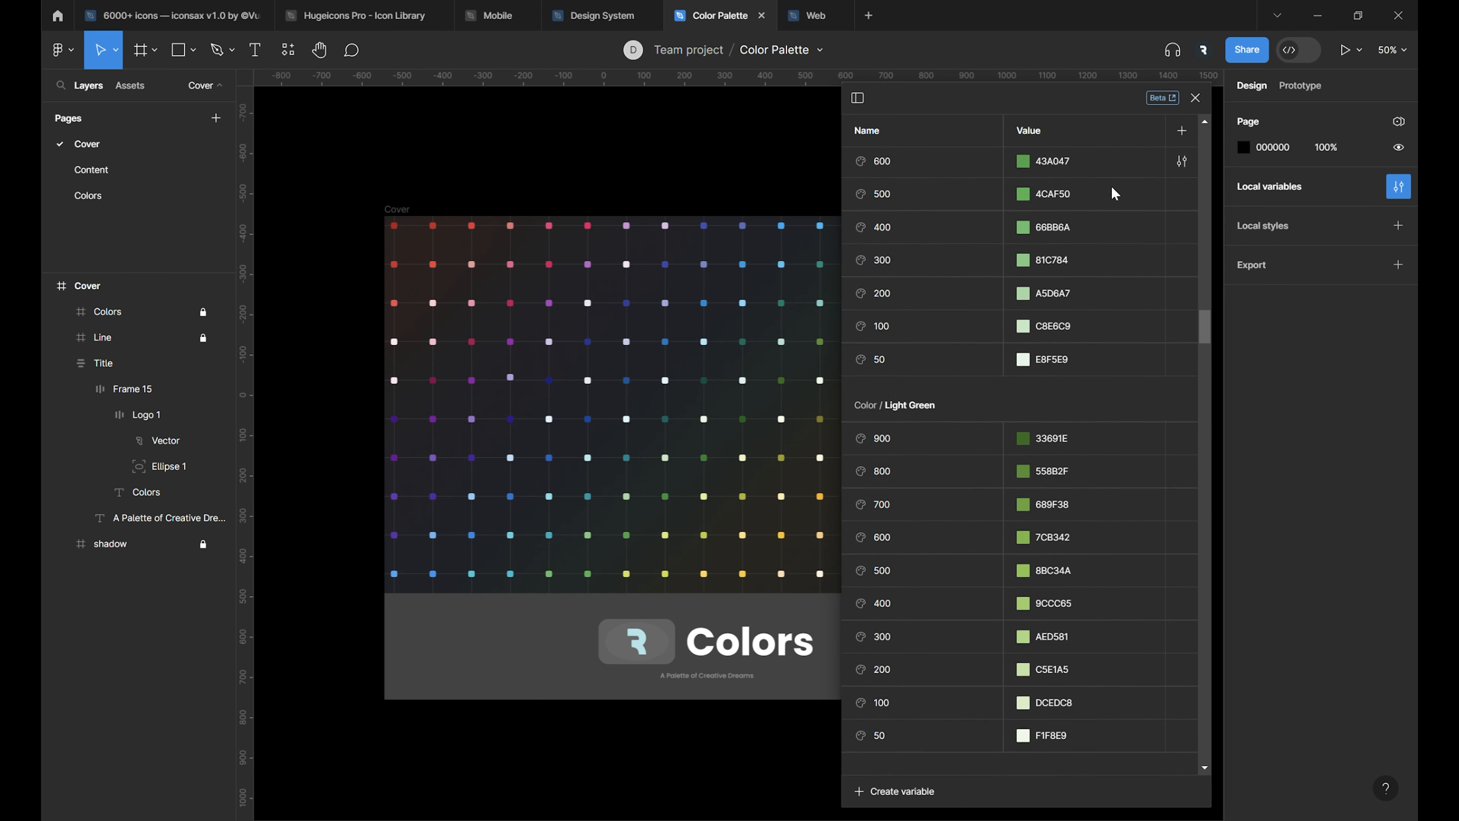
{"action": "scroll", "coordinate": [1113, 193], "scroll_direction": "down", "scroll_amount": 15}
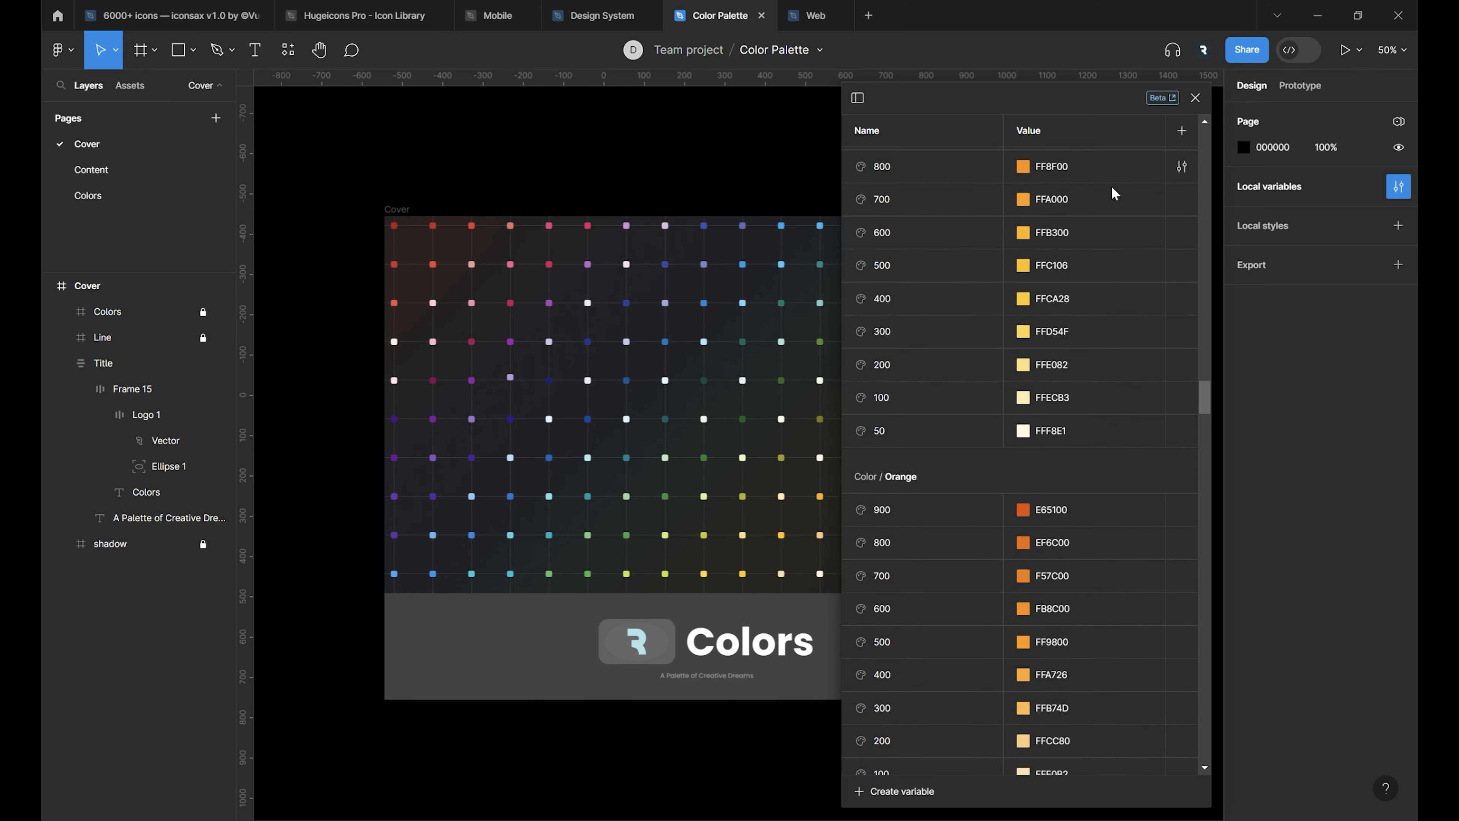
{"action": "scroll", "coordinate": [1113, 192], "scroll_direction": "down", "scroll_amount": 15}
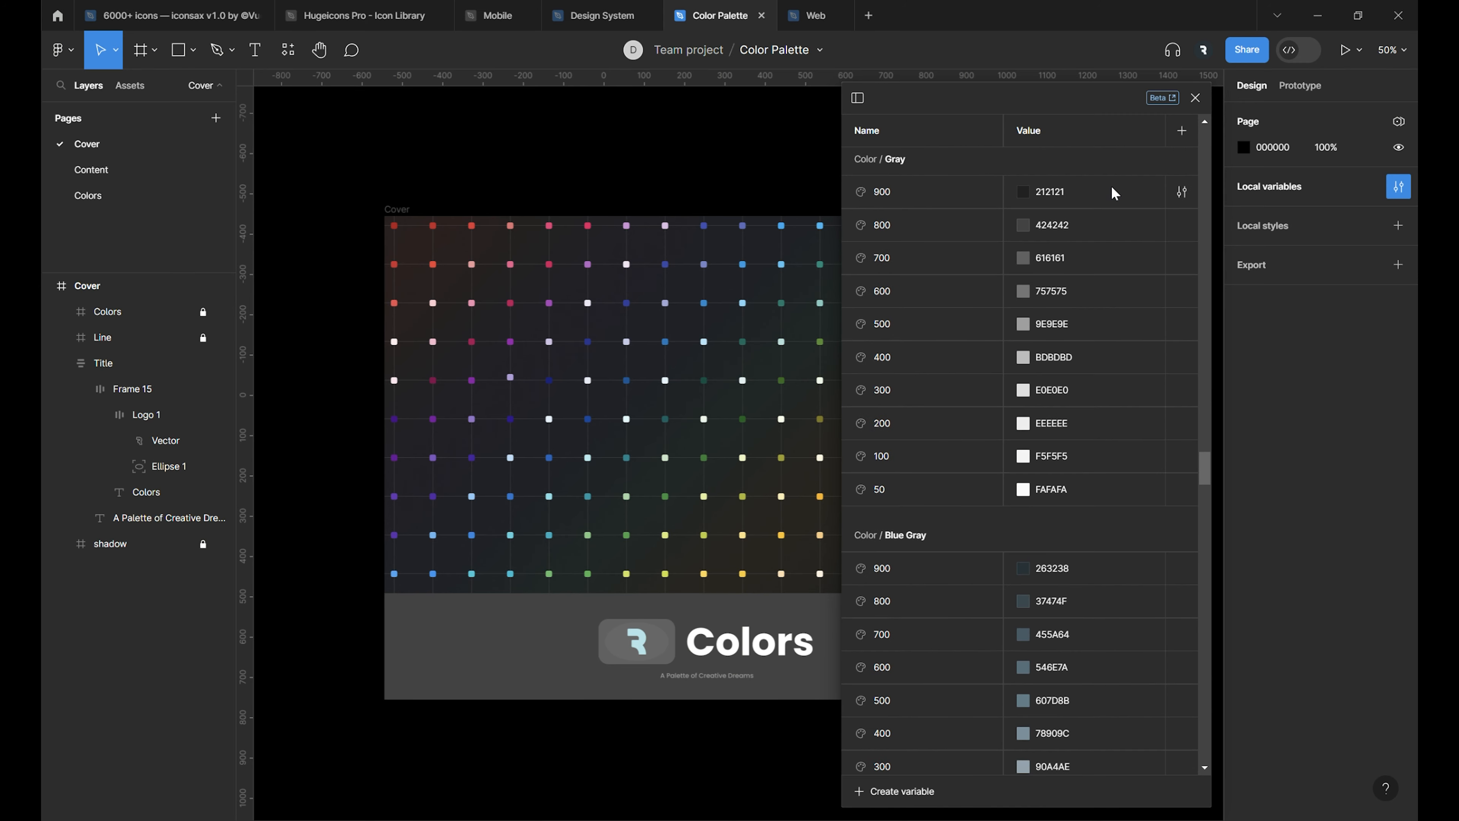
{"action": "scroll", "coordinate": [1113, 192], "scroll_direction": "down", "scroll_amount": 15}
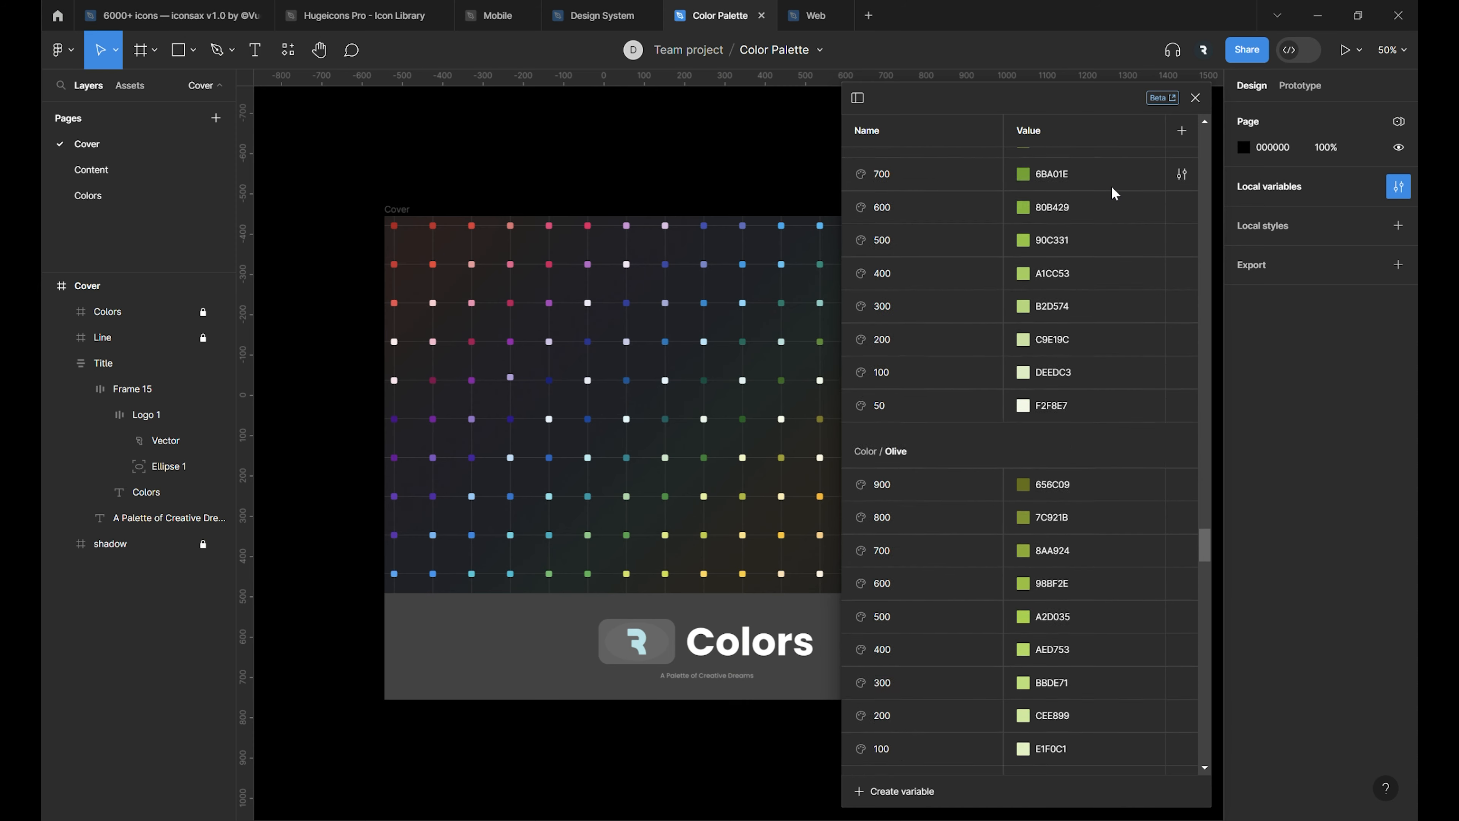
{"action": "scroll", "coordinate": [1114, 193], "scroll_direction": "down", "scroll_amount": 15}
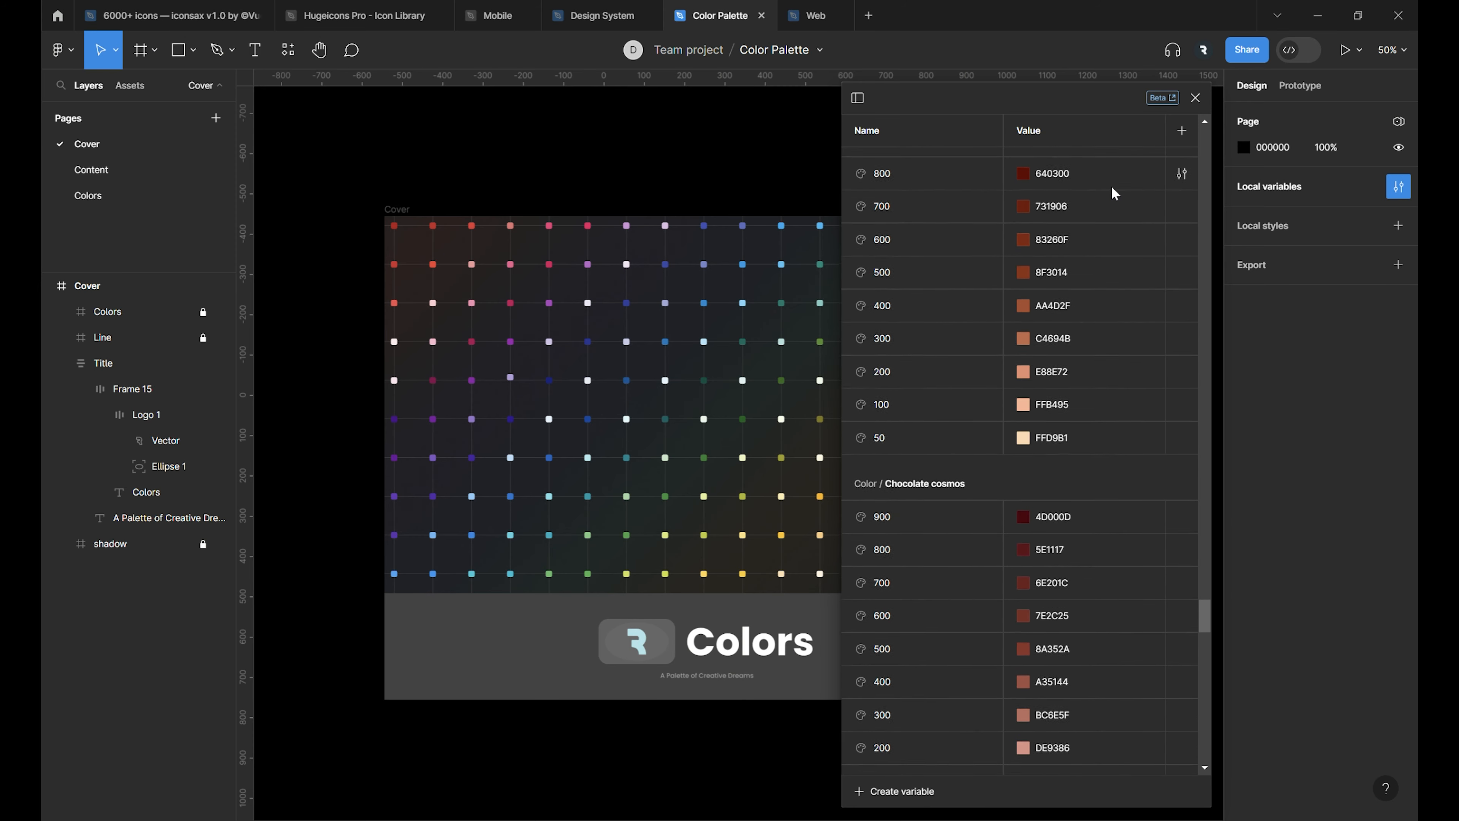
{"action": "scroll", "coordinate": [1113, 193], "scroll_direction": "down", "scroll_amount": 15}
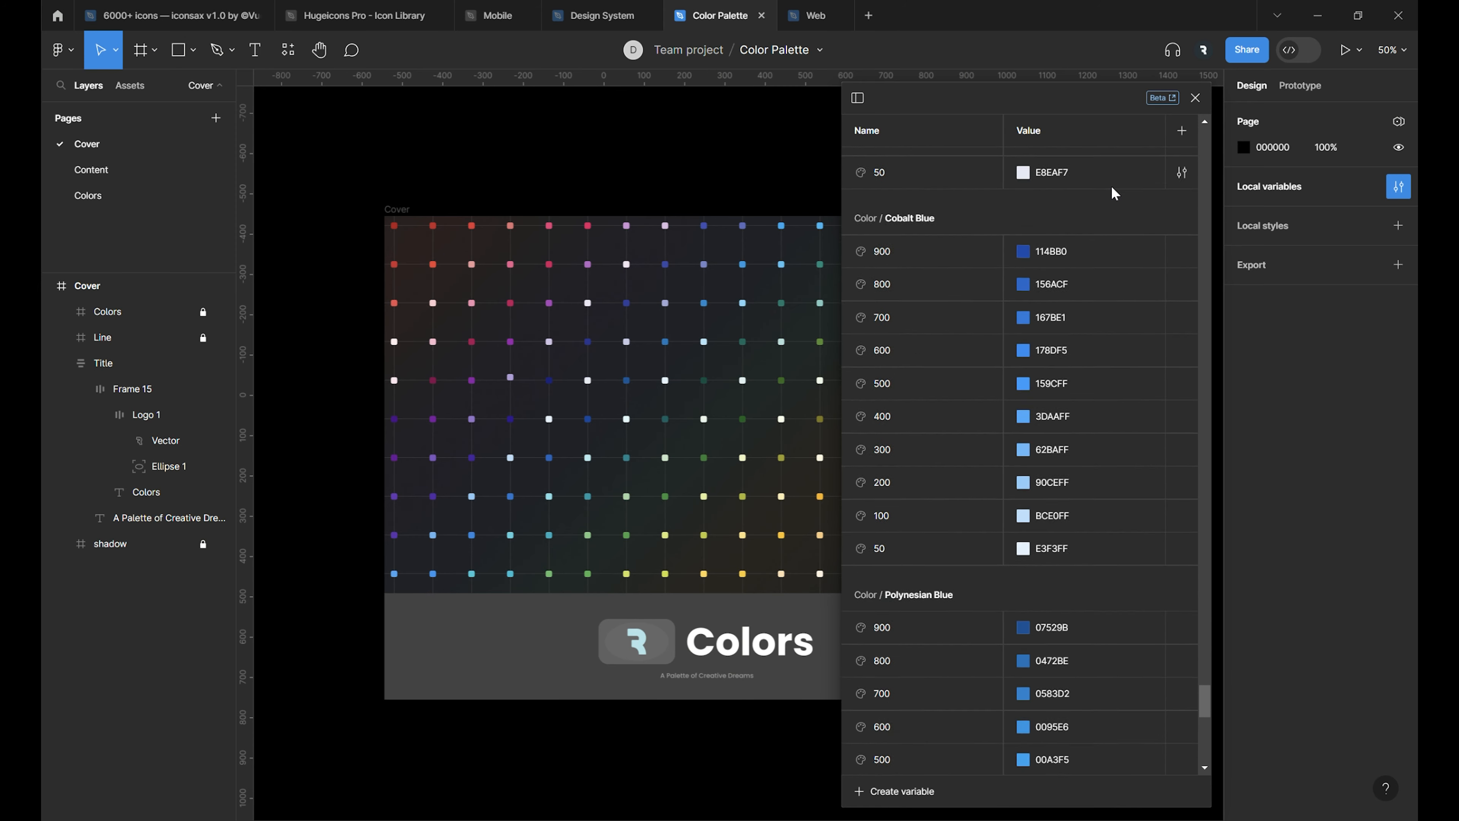
{"action": "scroll", "coordinate": [1113, 192], "scroll_direction": "down", "scroll_amount": 7}
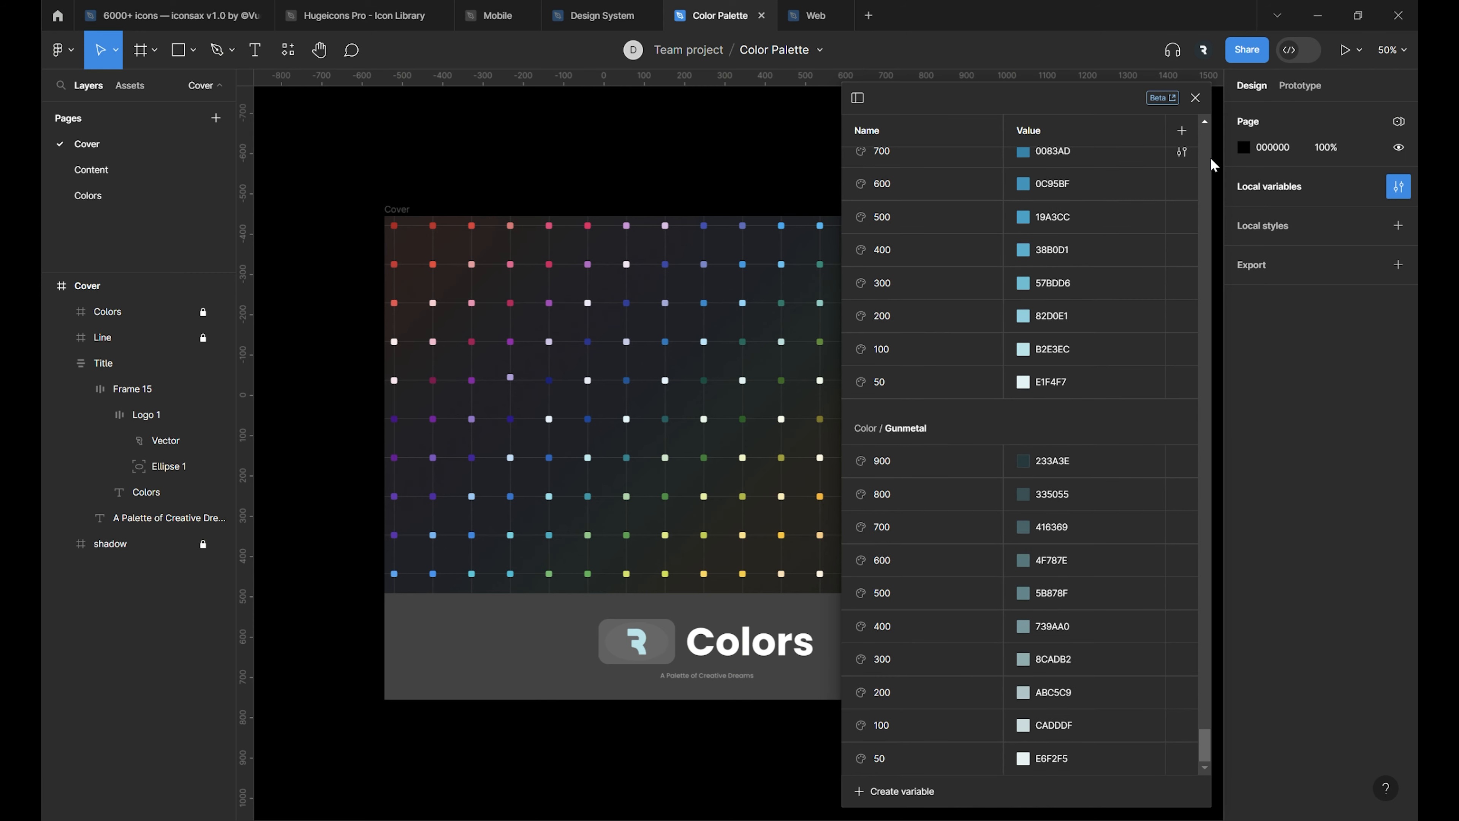